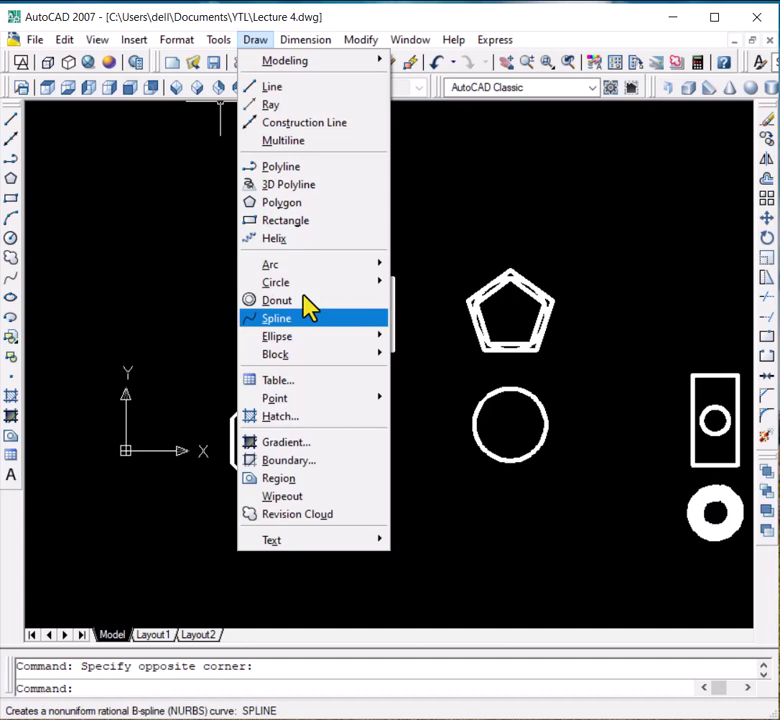
{"action": "mouse_move", "coordinate": [300, 336]}
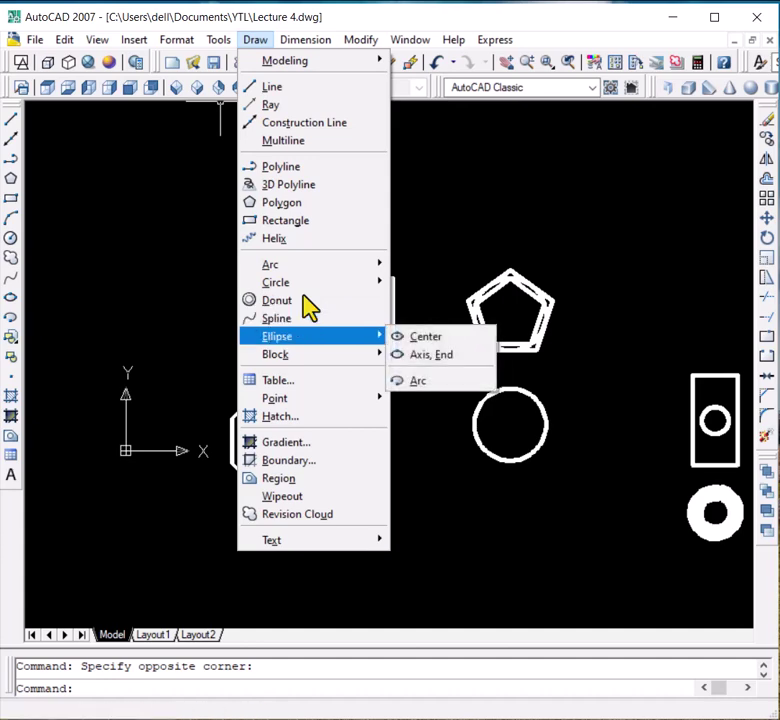
{"action": "left_click", "coordinate": [505, 209]}
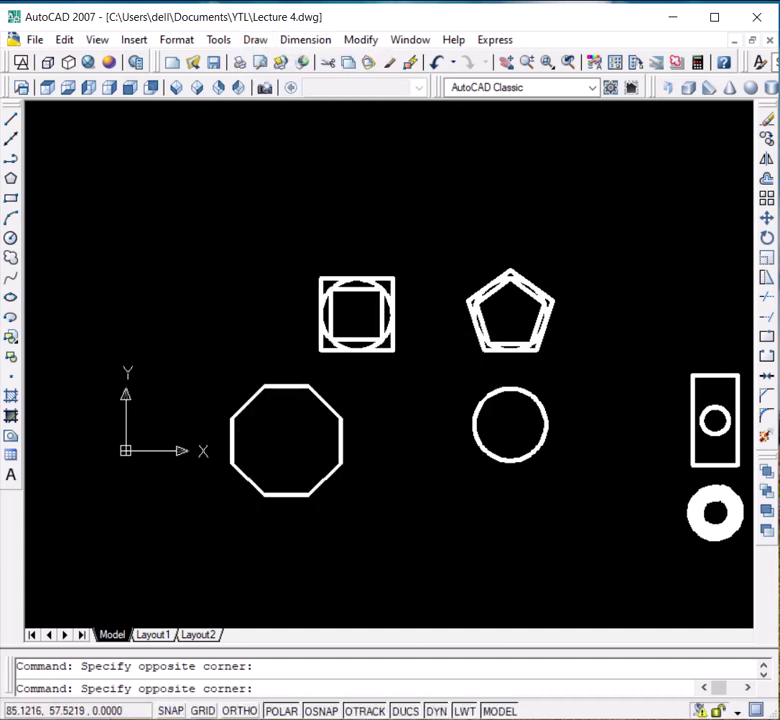
{"action": "left_click", "coordinate": [493, 179]}
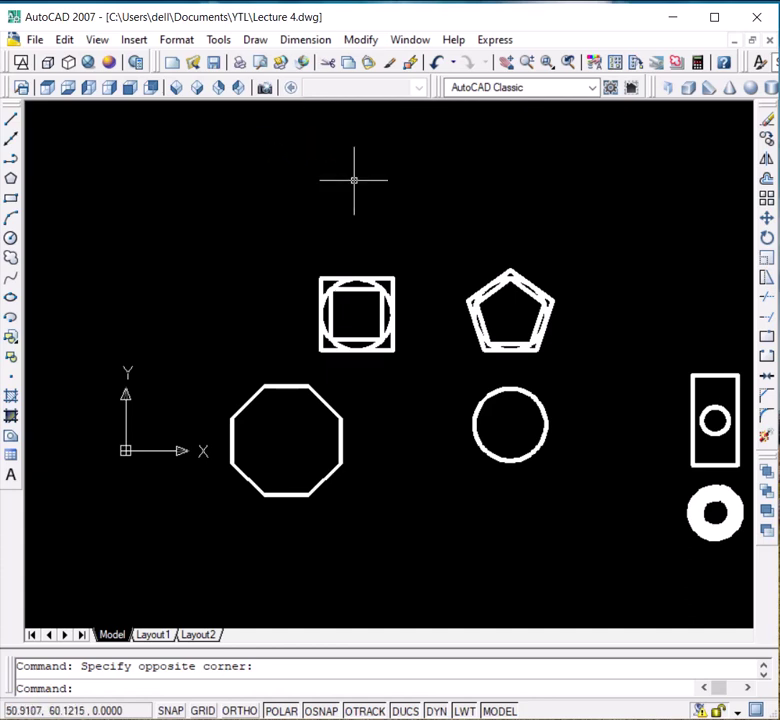
Create a new blank drawing from the default template.
{"action": "left_click", "coordinate": [37, 42]}
{"action": "key", "text": "Down"}
{"action": "key", "text": "Down"}
{"action": "key", "text": "Down"}
{"action": "key", "text": "Down"}
{"action": "key", "text": "Down"}
{"action": "key", "text": "Down"}
{"action": "key", "text": "Down"}
{"action": "key", "text": "Right"}
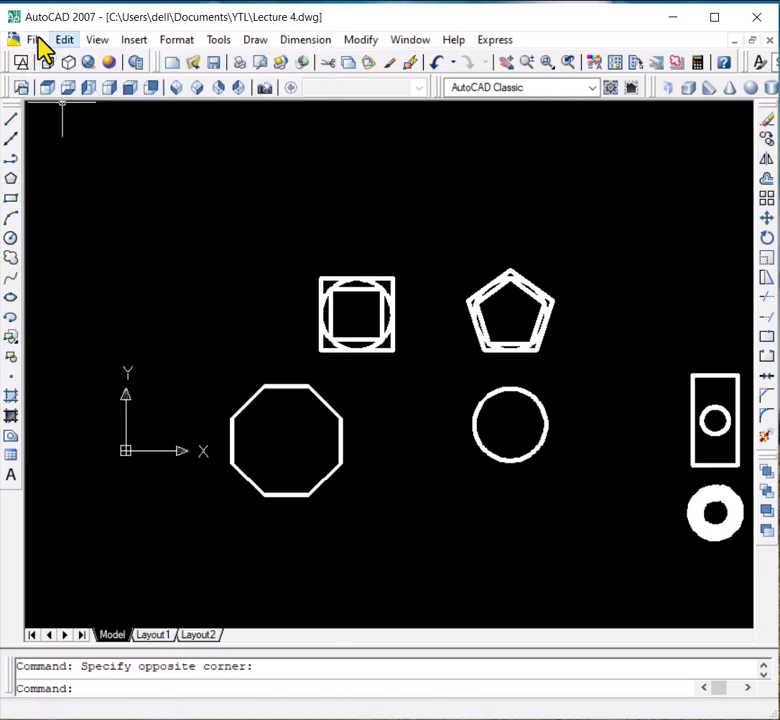
{"action": "key", "text": "Left"}
{"action": "key", "text": "Return"}
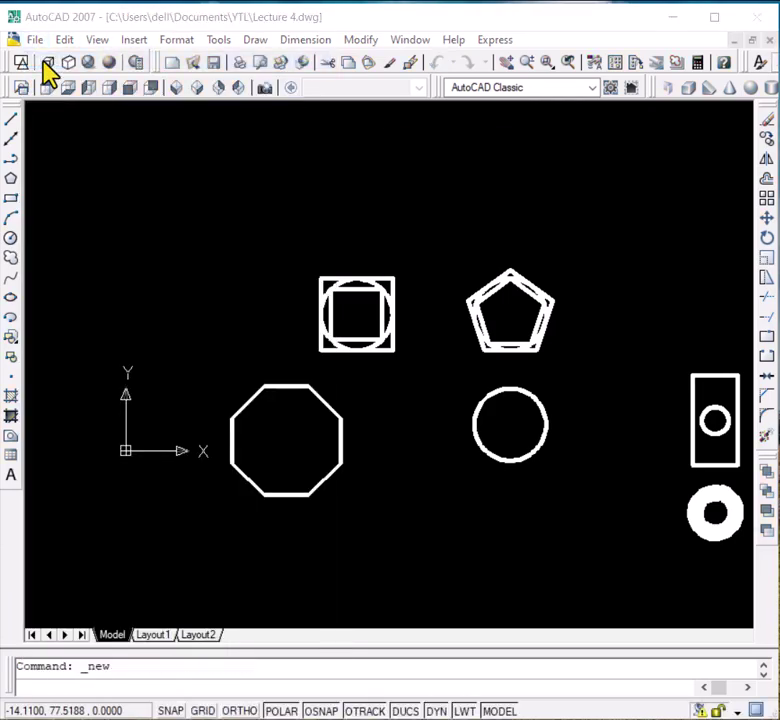
{"action": "double_click", "coordinate": [517, 286]}
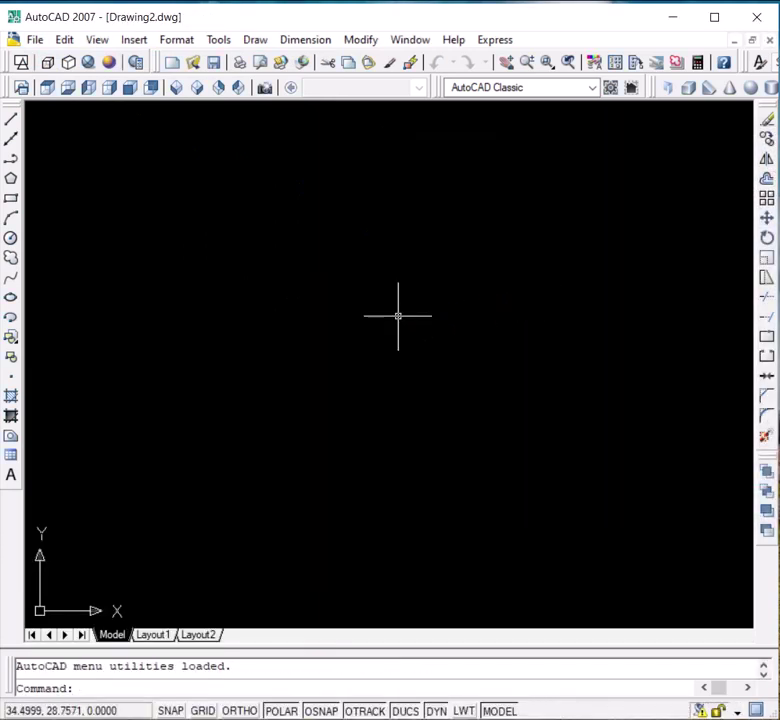
Configure the drawing units with 0.00 precision for both length and angle, and millimeters as the insertion scale.
{"action": "type", "text": "un"}
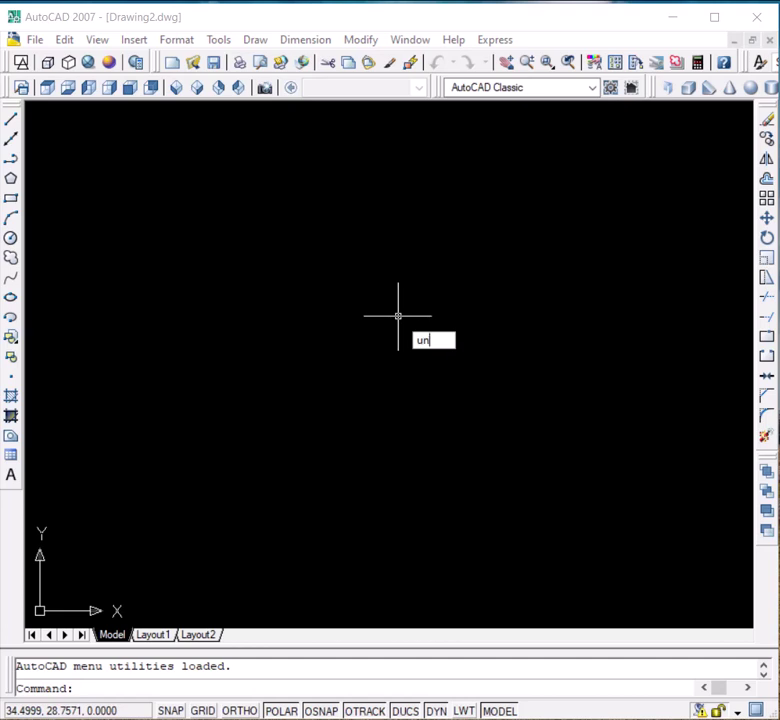
{"action": "key", "text": "Return"}
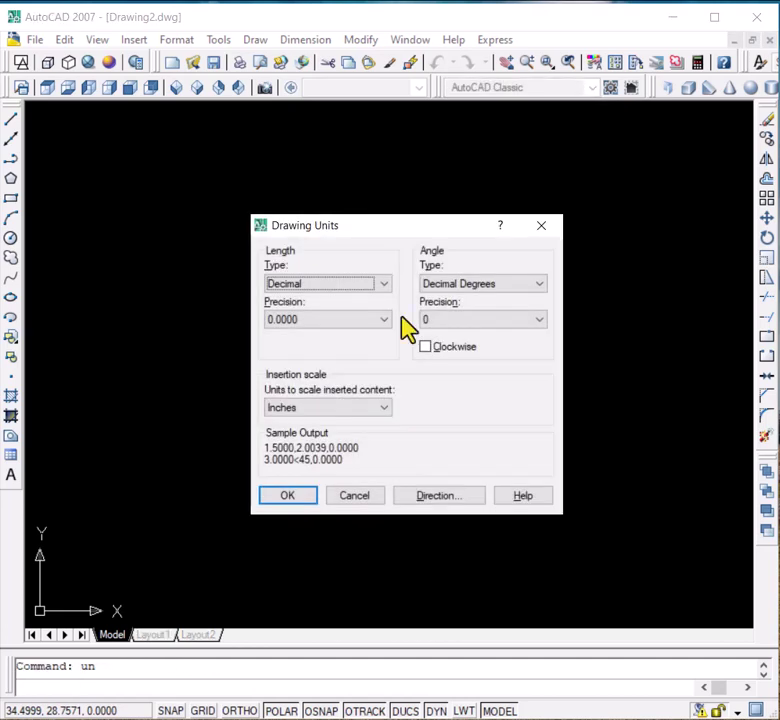
{"action": "left_click", "coordinate": [378, 320]}
{"action": "left_click", "coordinate": [362, 358]}
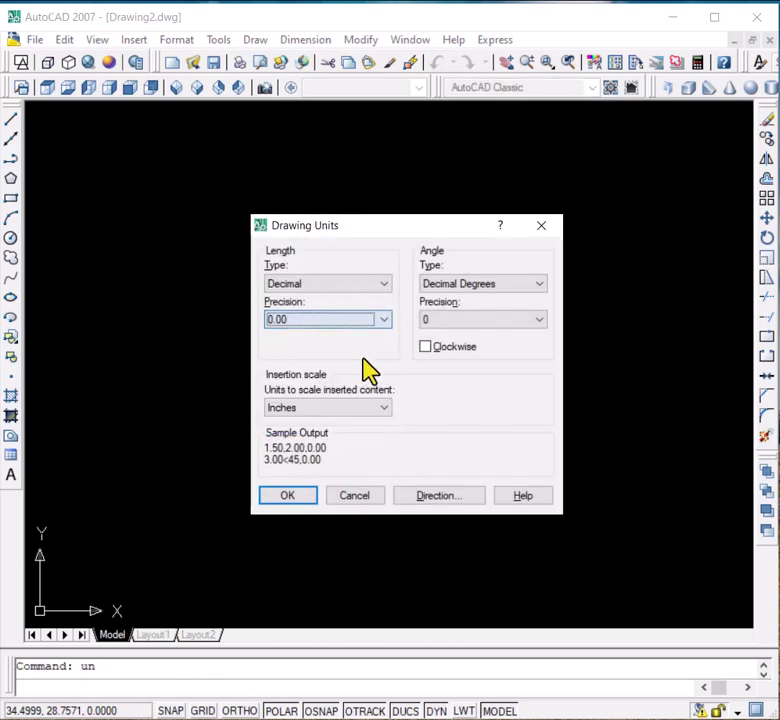
{"action": "left_click", "coordinate": [456, 320]}
{"action": "left_click", "coordinate": [442, 360]}
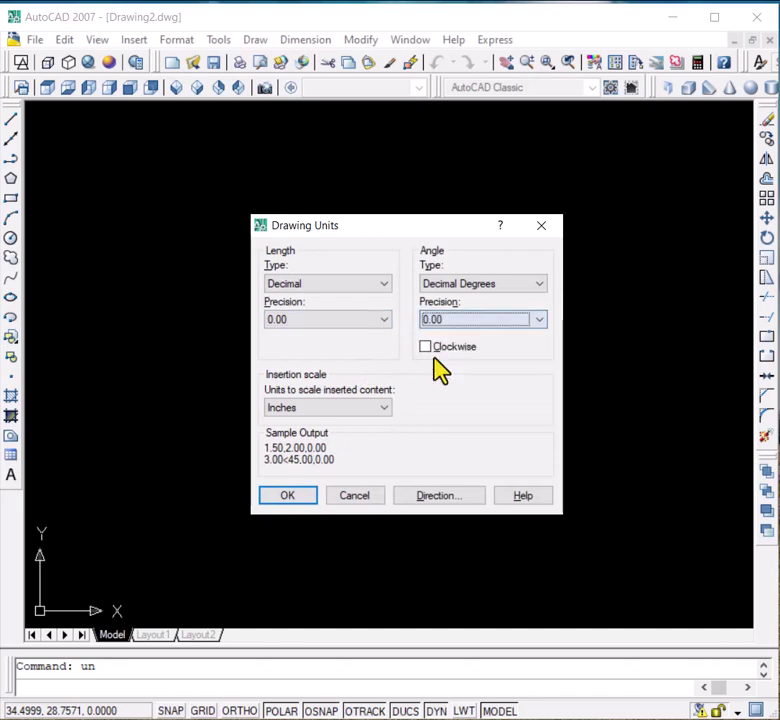
{"action": "left_click", "coordinate": [326, 403]}
{"action": "left_click", "coordinate": [313, 468]}
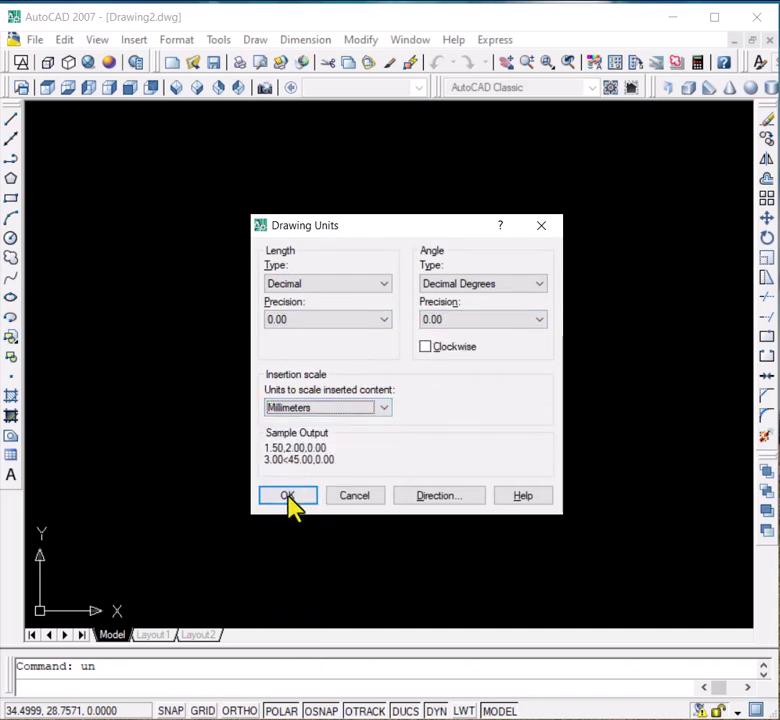
{"action": "left_click", "coordinate": [288, 496]}
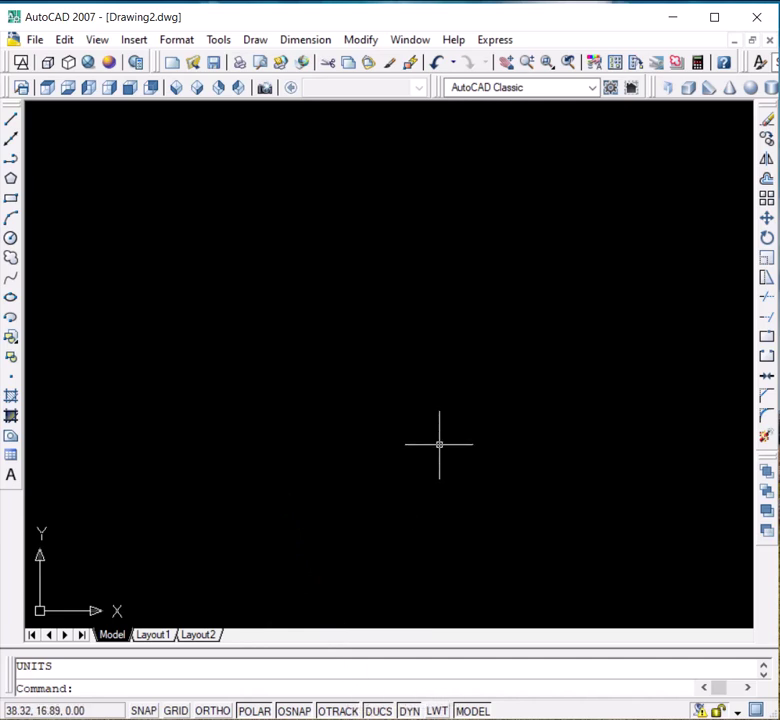
Review and accept the object snap modes in the drafting settings, and turn on lineweight display.
{"action": "right_click", "coordinate": [340, 711]}
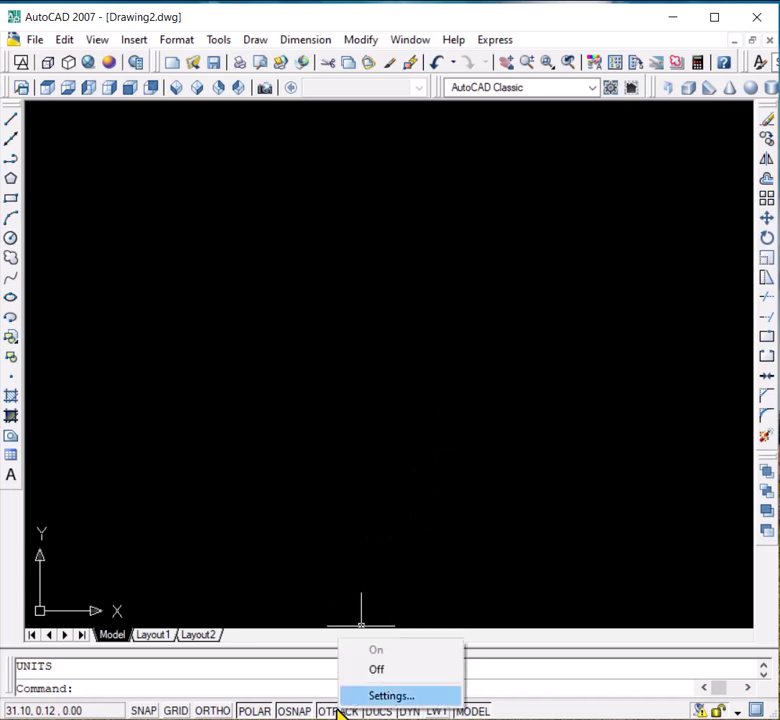
{"action": "left_click", "coordinate": [374, 697]}
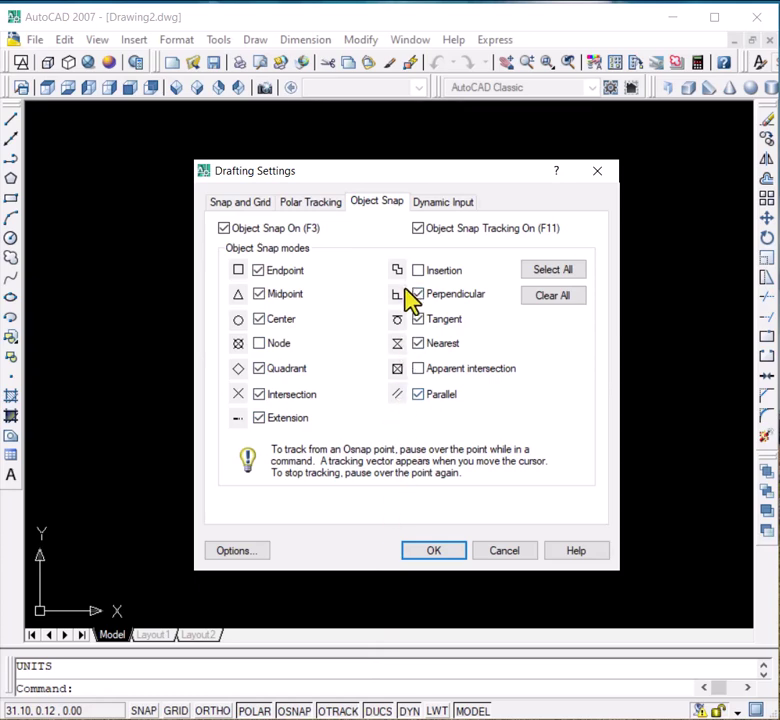
{"action": "left_click", "coordinate": [434, 551]}
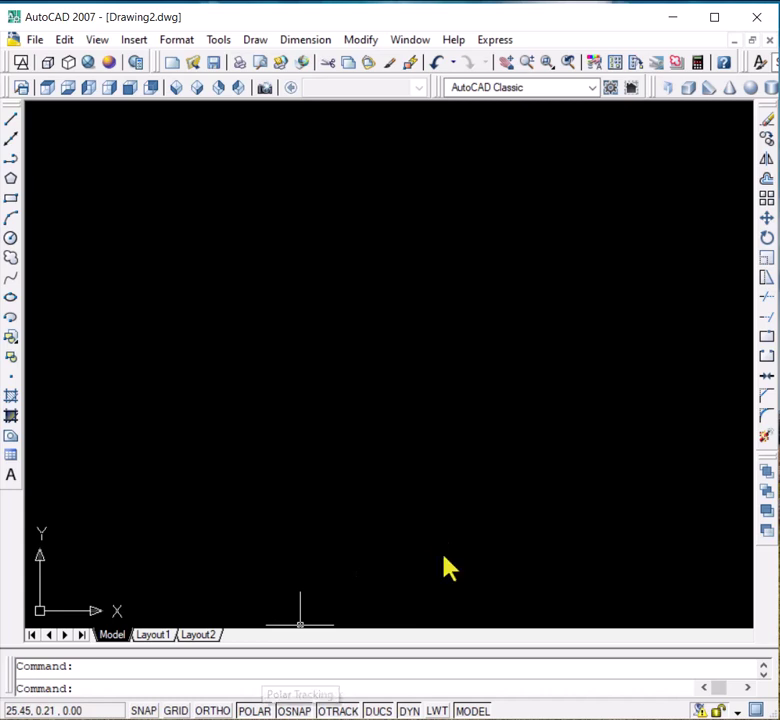
{"action": "left_click", "coordinate": [437, 711]}
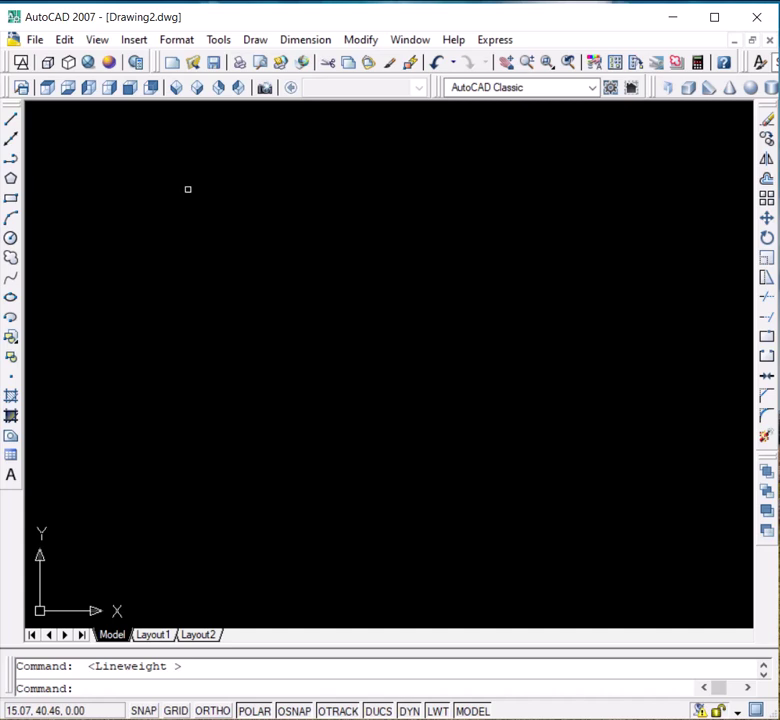
Save the drawing as Lecture 5 in the YTL folder.
{"action": "key", "text": "ctrl+s"}
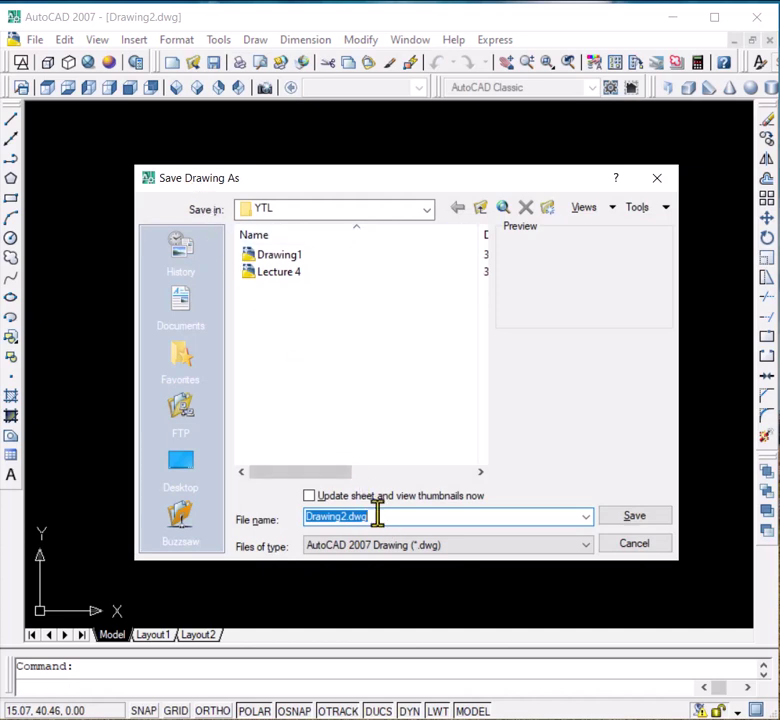
{"action": "type", "text": "Le"}
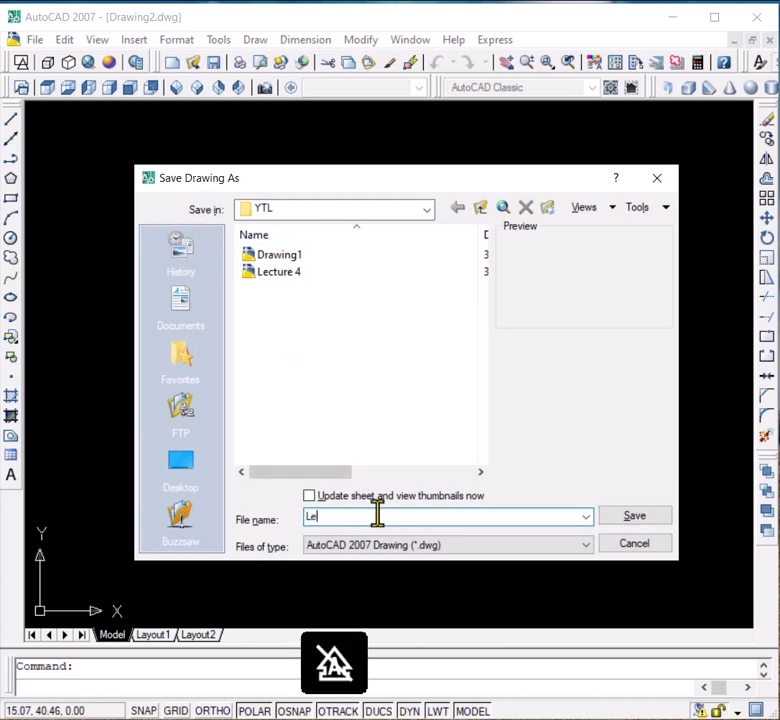
{"action": "type", "text": "cture"}
{"action": "type", "text": "5"}
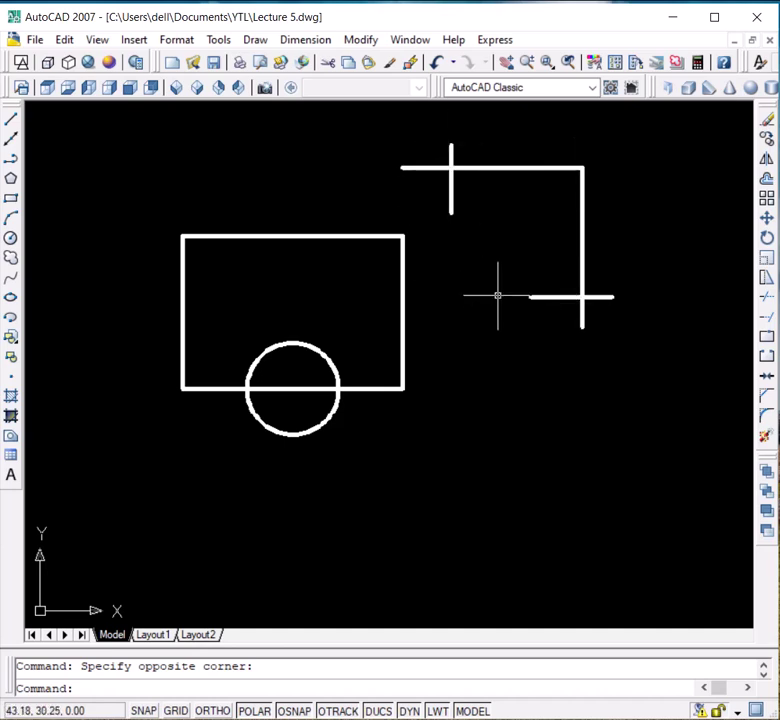
Draw a 3-point arc from the upper line intersection through the lower line intersection to the rectangle's lower-right corner.
{"action": "key", "text": "alt+d"}
{"action": "key", "text": "a"}
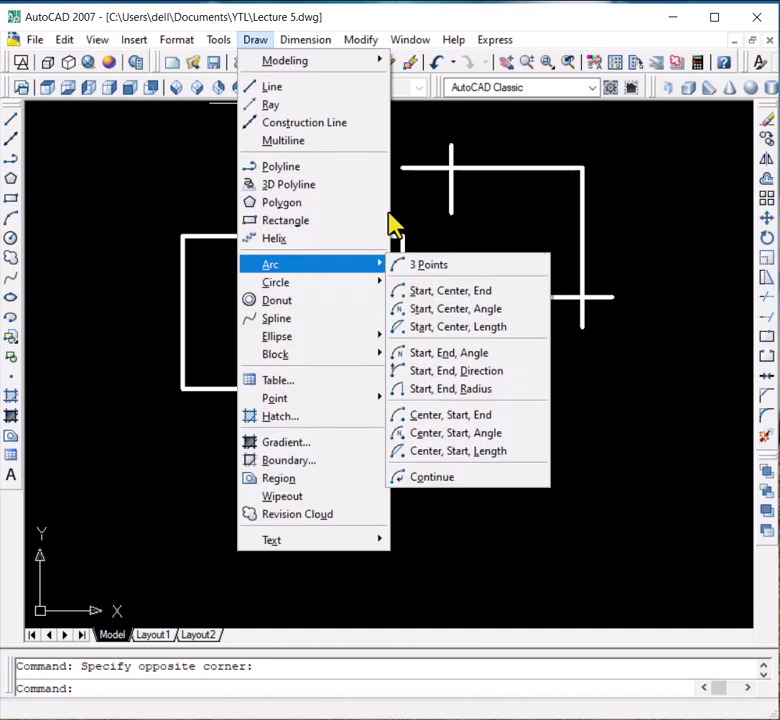
{"action": "left_click", "coordinate": [451, 265]}
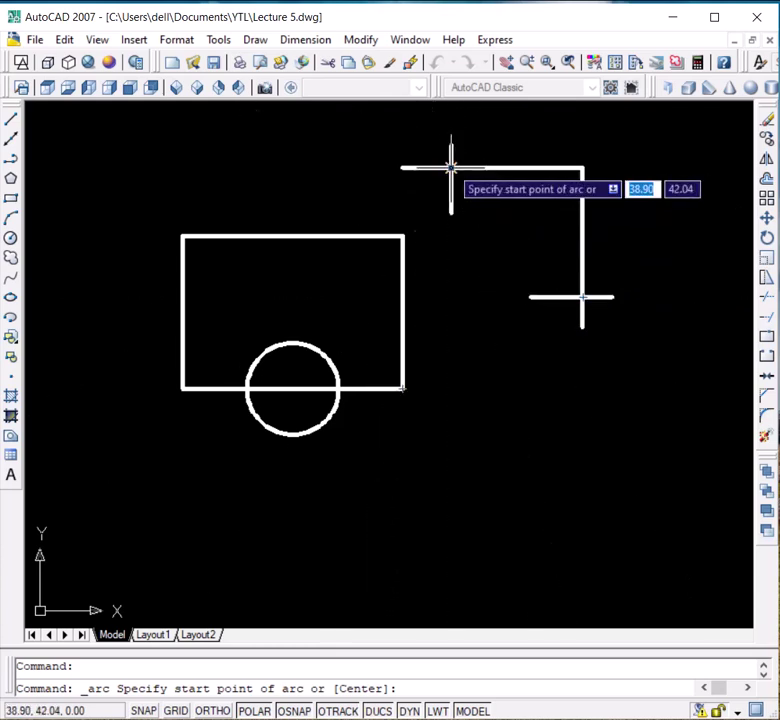
{"action": "left_click", "coordinate": [451, 168]}
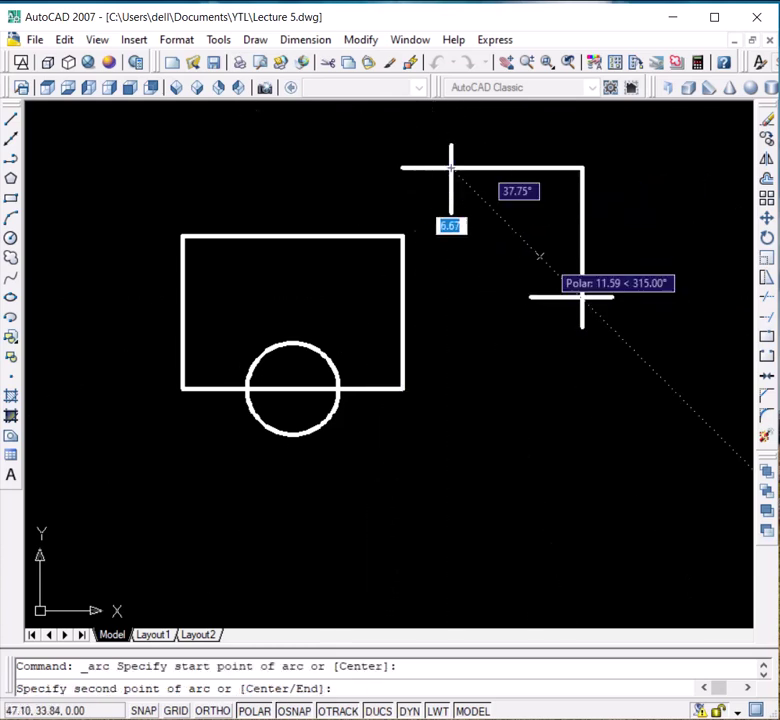
{"action": "left_click", "coordinate": [583, 297]}
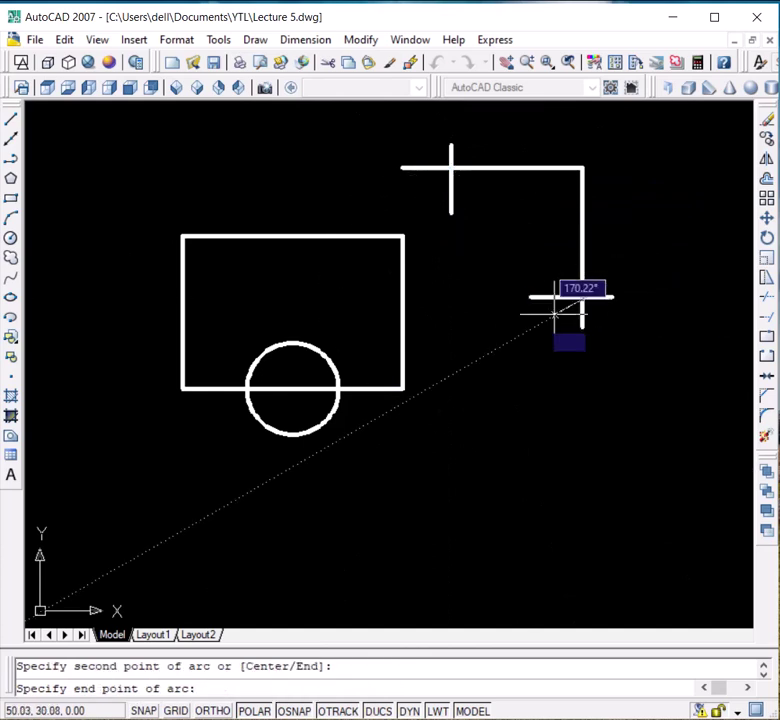
{"action": "left_click", "coordinate": [402, 387]}
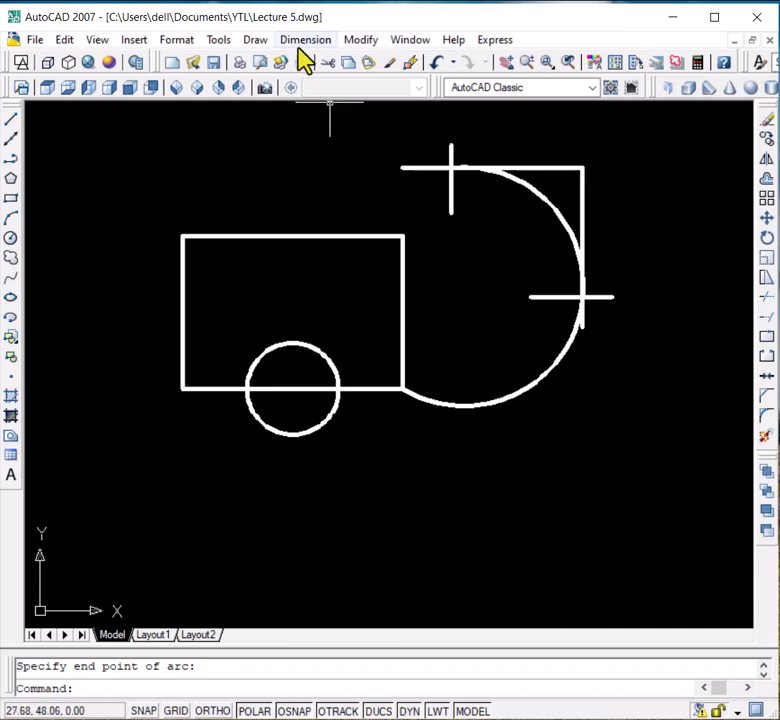
Draw a Start, End, Radius arc from the rectangle's upper-left corner to its upper-right corner with radius 12.
{"action": "left_click", "coordinate": [256, 45]}
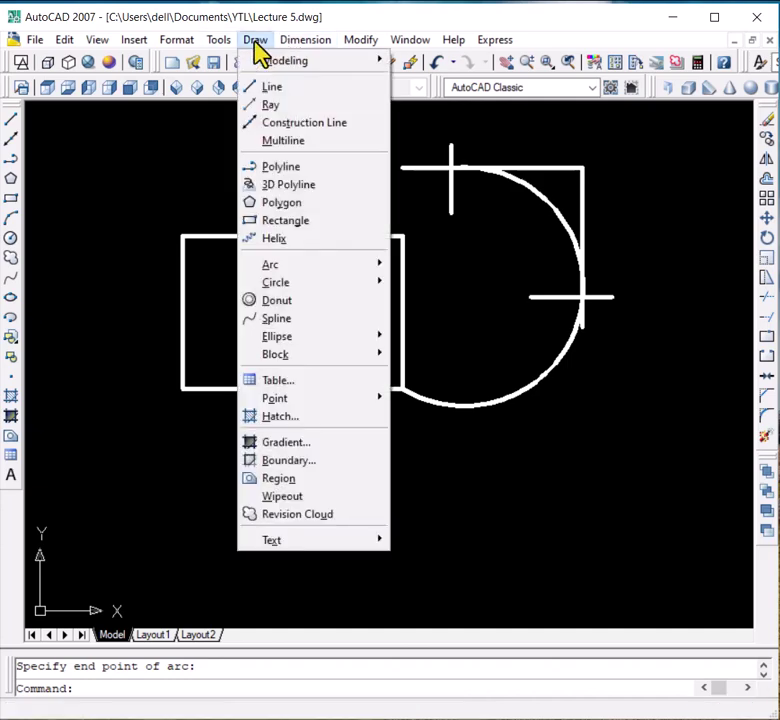
{"action": "mouse_move", "coordinate": [284, 258]}
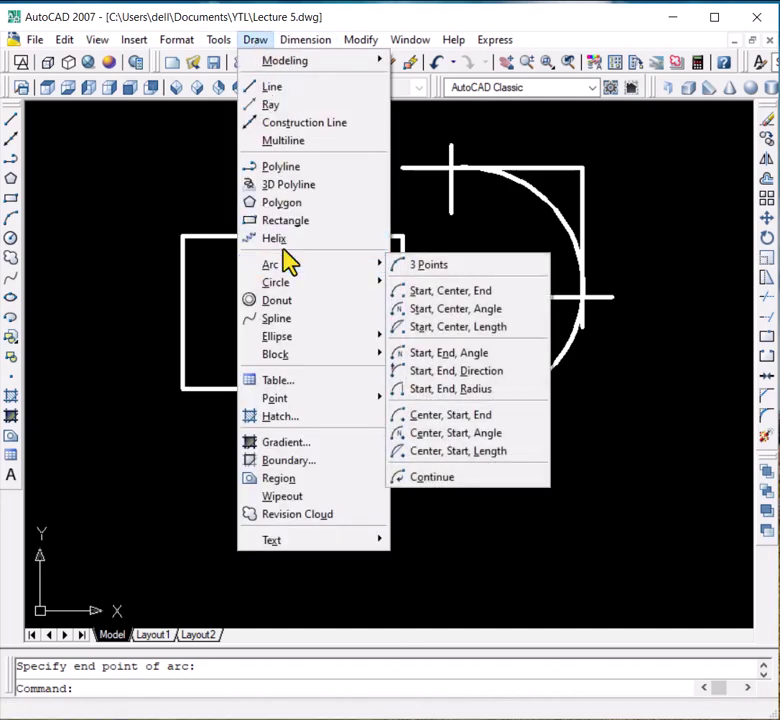
{"action": "left_click", "coordinate": [450, 390]}
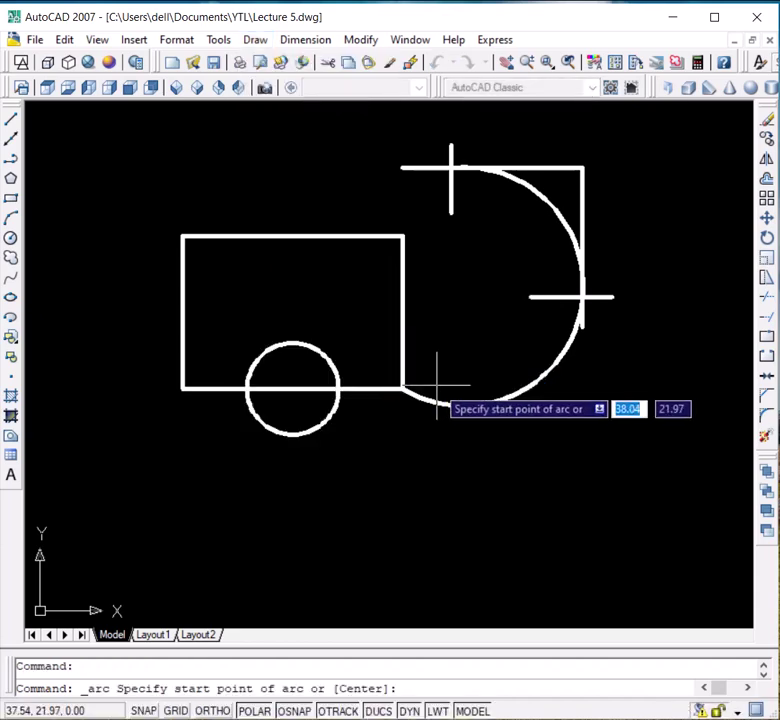
{"action": "left_click", "coordinate": [182, 236]}
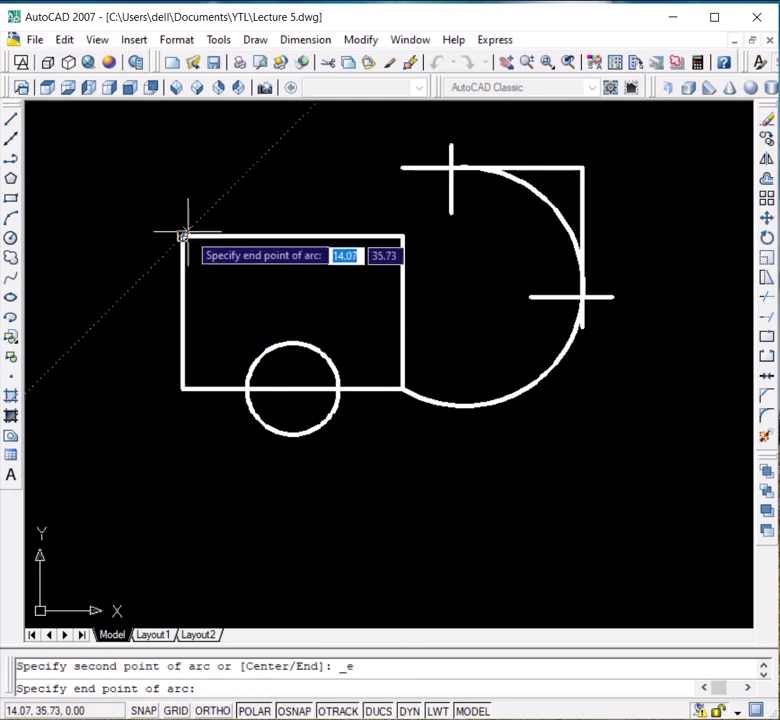
{"action": "left_click", "coordinate": [402, 236]}
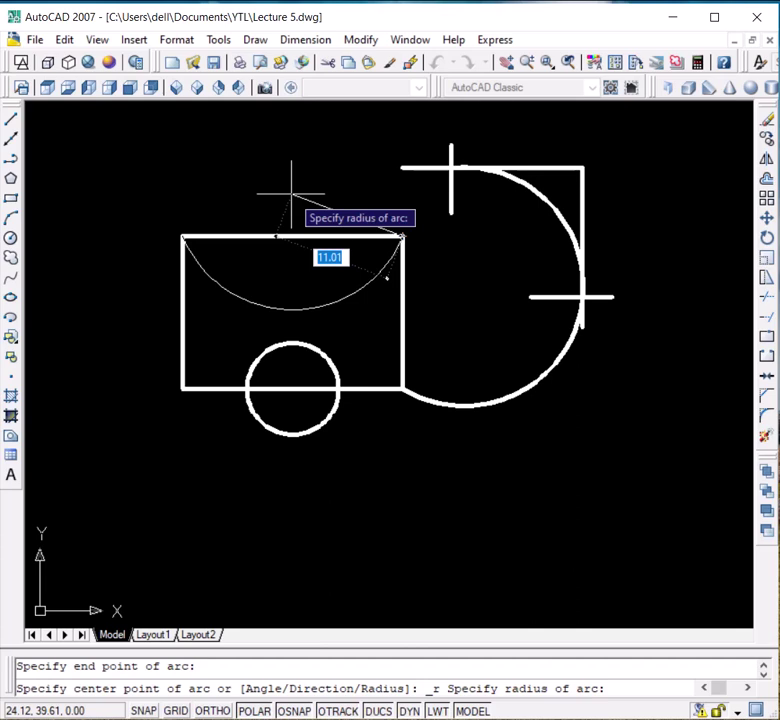
{"action": "type", "text": "12"}
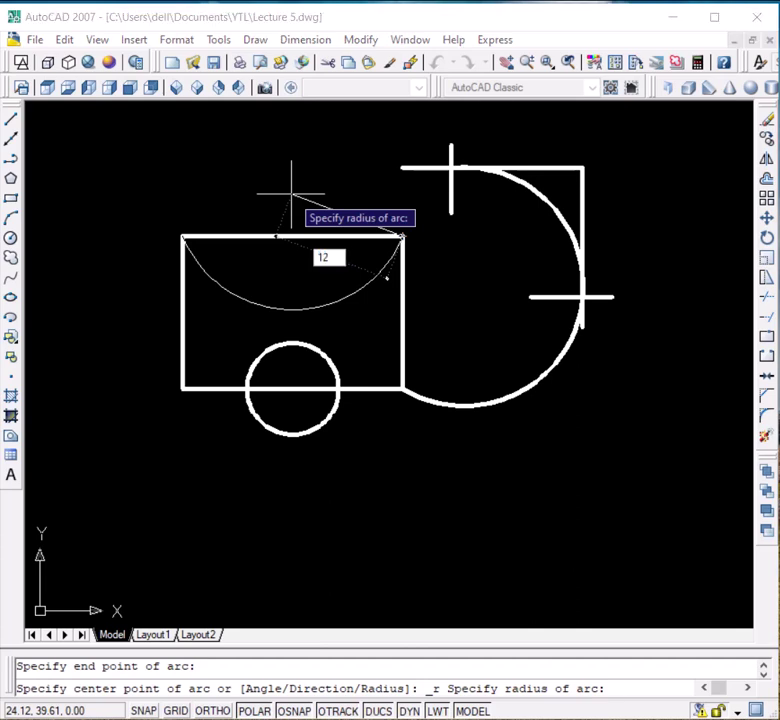
{"action": "key", "text": "Return"}
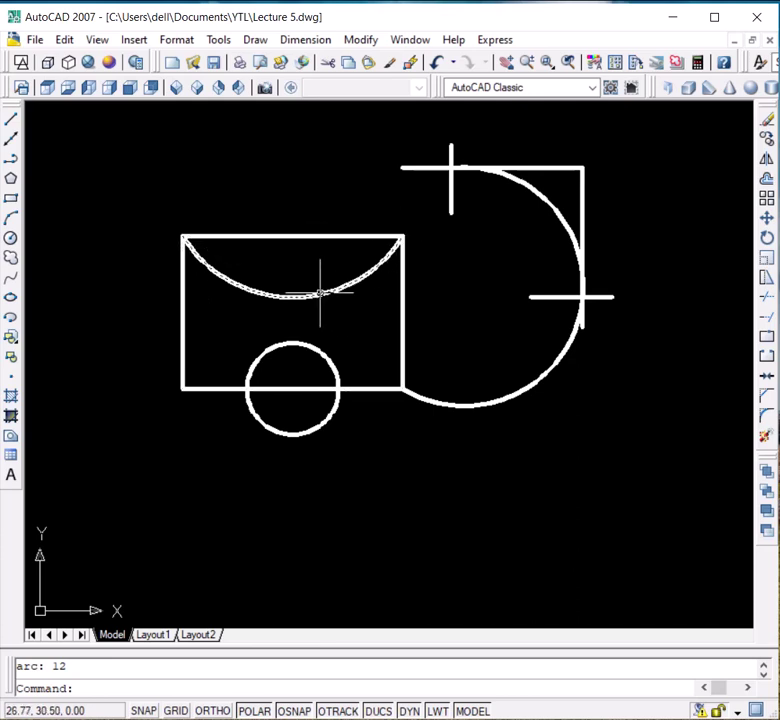
Add a radius dimension to the arc inside the rectangle, placing its text above the rectangle.
{"action": "left_click", "coordinate": [305, 40]}
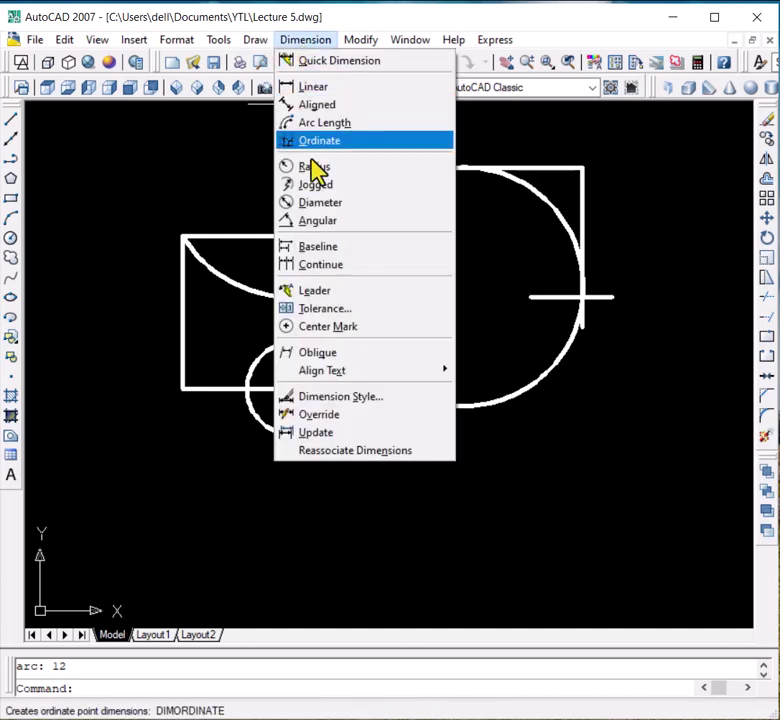
{"action": "left_click", "coordinate": [316, 168]}
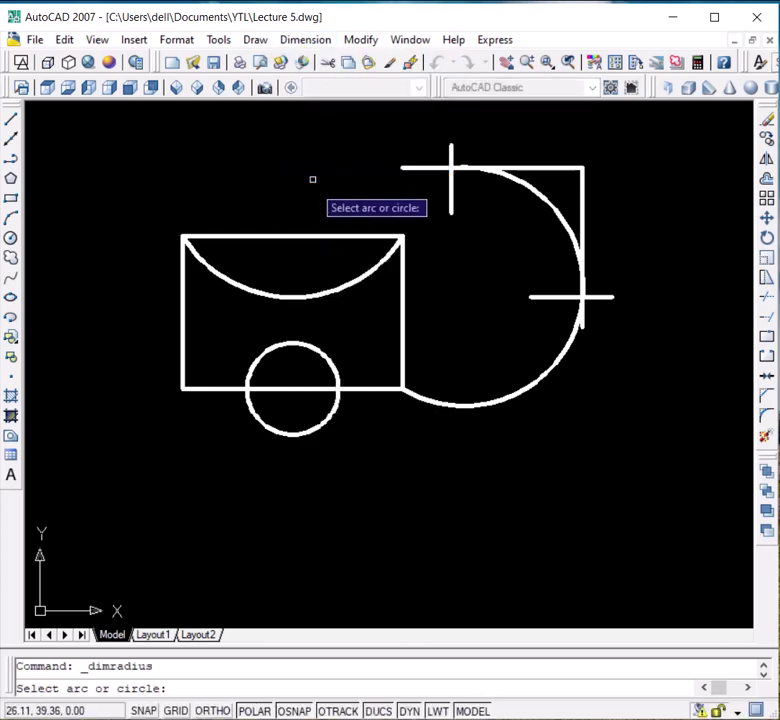
{"action": "left_click", "coordinate": [325, 297]}
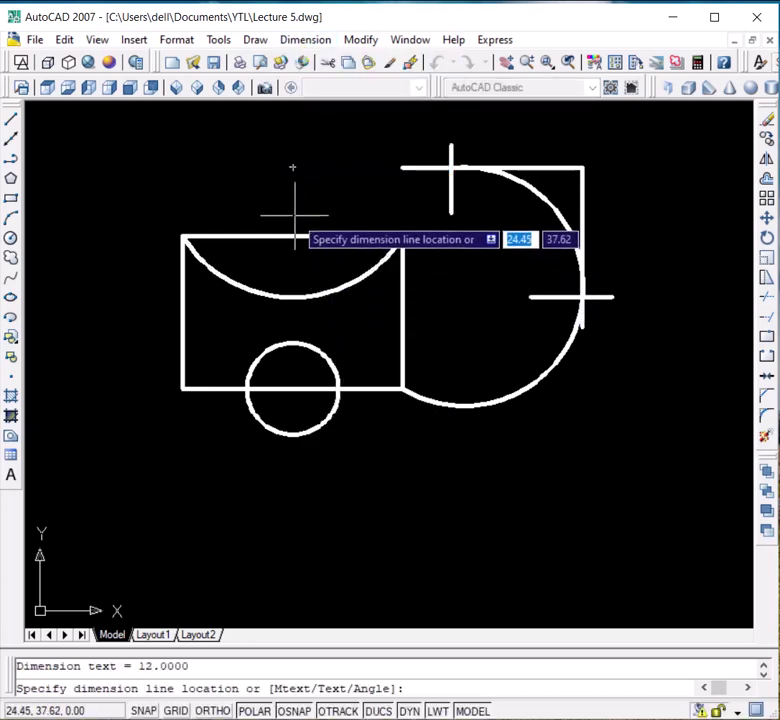
{"action": "left_click", "coordinate": [280, 157]}
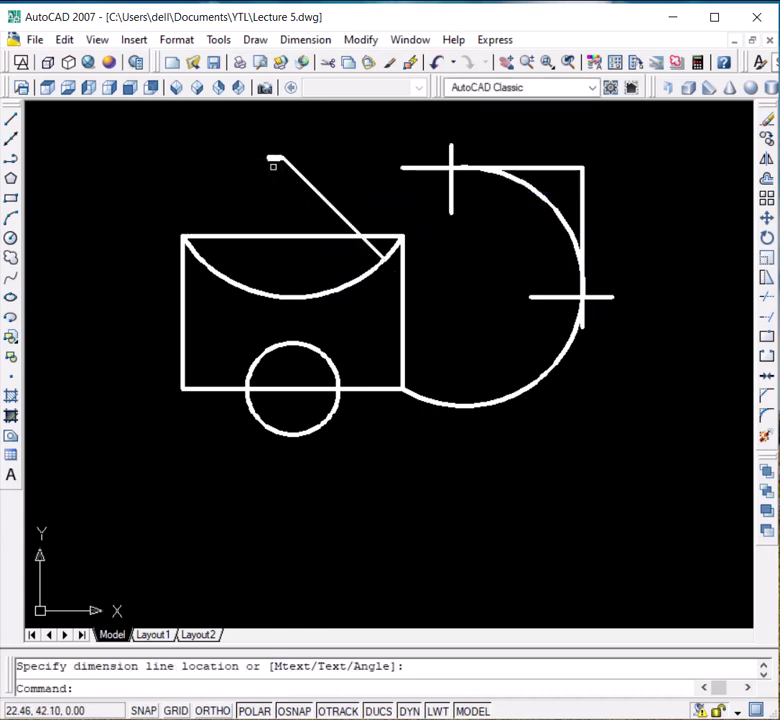
Examine the radius dimension text above the rectangle, and erase that dimension from the drawing.
{"action": "scroll", "coordinate": [273, 166], "scroll_direction": "up", "scroll_amount": 5}
{"action": "scroll", "coordinate": [249, 118], "scroll_direction": "up", "scroll_amount": 3}
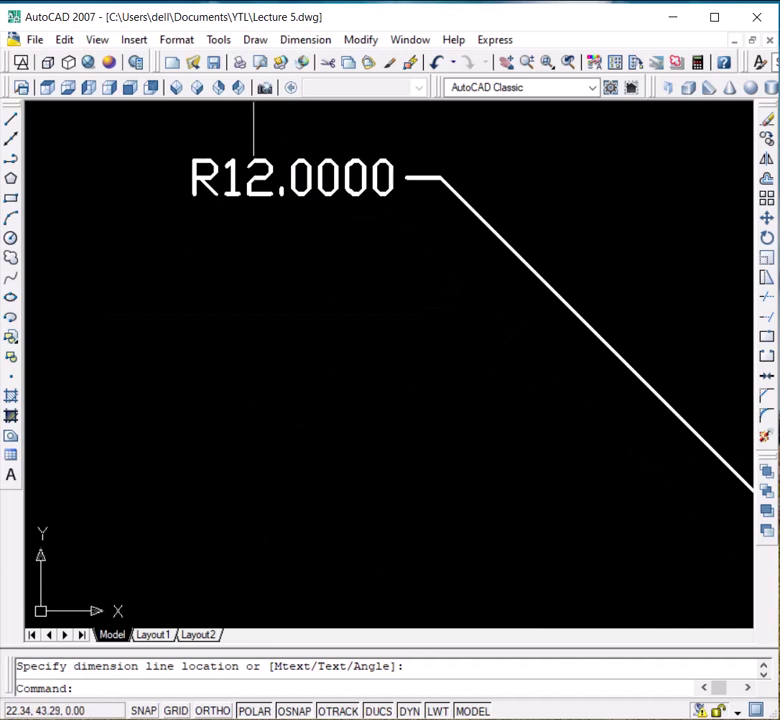
{"action": "scroll", "coordinate": [258, 136], "scroll_direction": "down", "scroll_amount": 8}
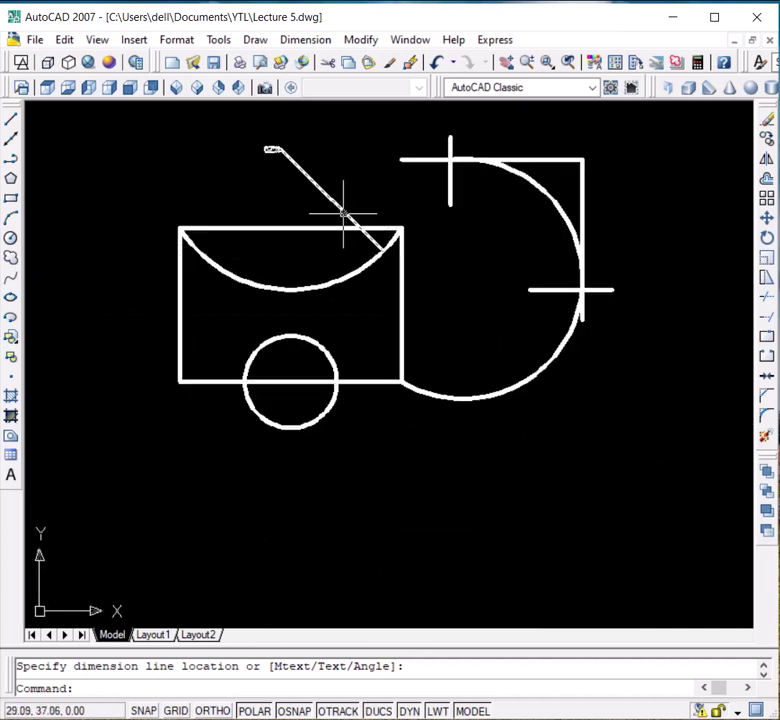
{"action": "left_click", "coordinate": [325, 211]}
{"action": "left_click", "coordinate": [290, 148]}
{"action": "key", "text": "Delete"}
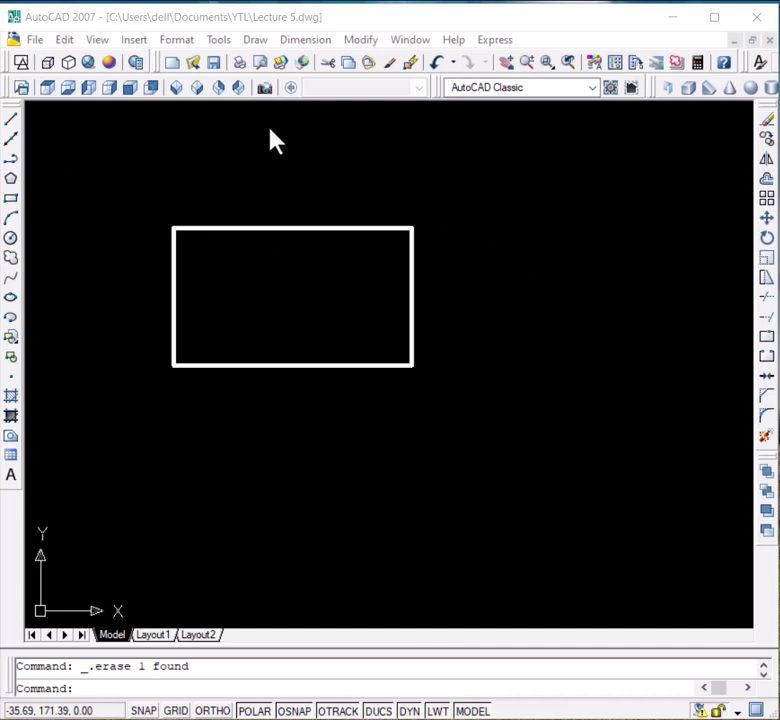
Draw a Start, End, Radius arc from the rectangle's upper-left corner to its upper-right corner, trying radius 12 before setting it to 30.
{"action": "left_click", "coordinate": [255, 40]}
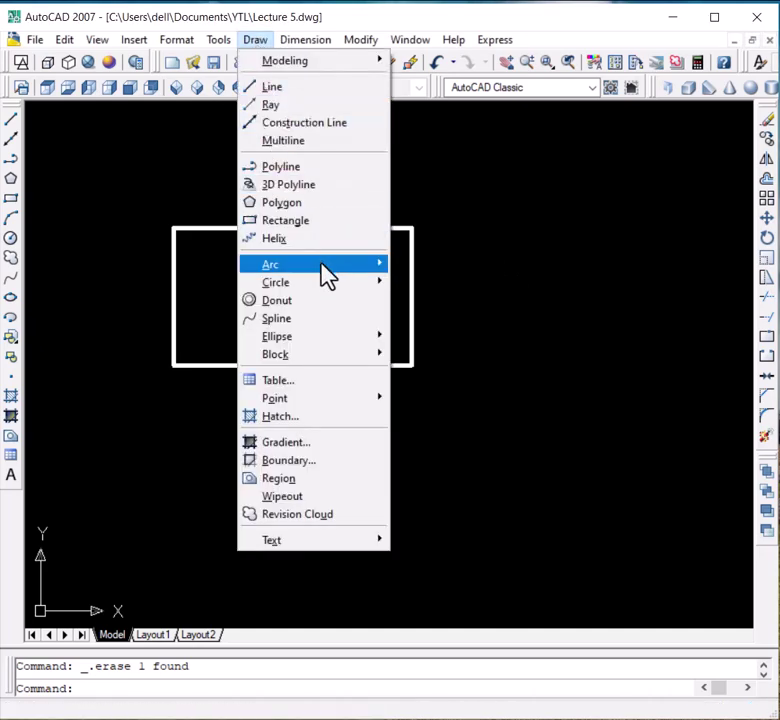
{"action": "mouse_move", "coordinate": [322, 264]}
{"action": "left_click", "coordinate": [488, 388]}
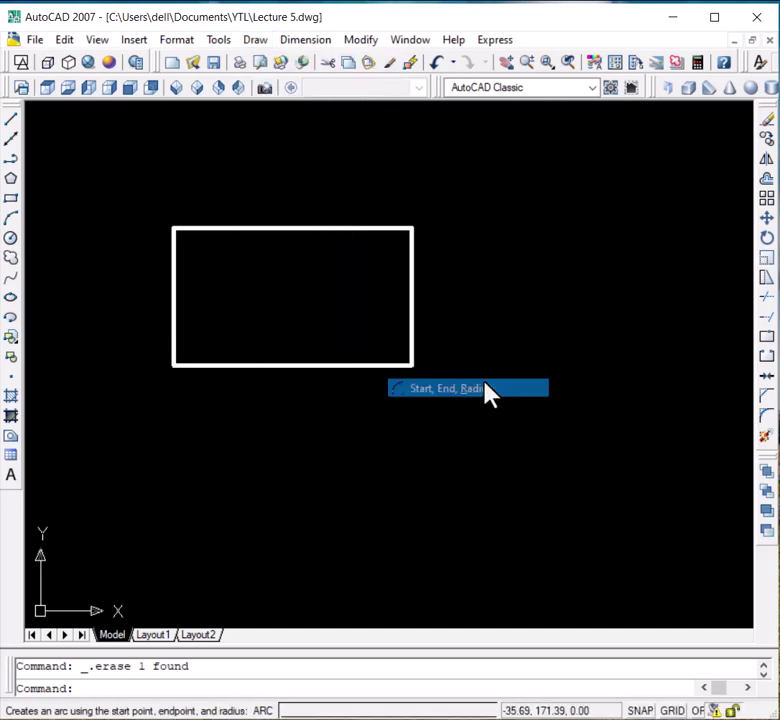
{"action": "left_click", "coordinate": [173, 228]}
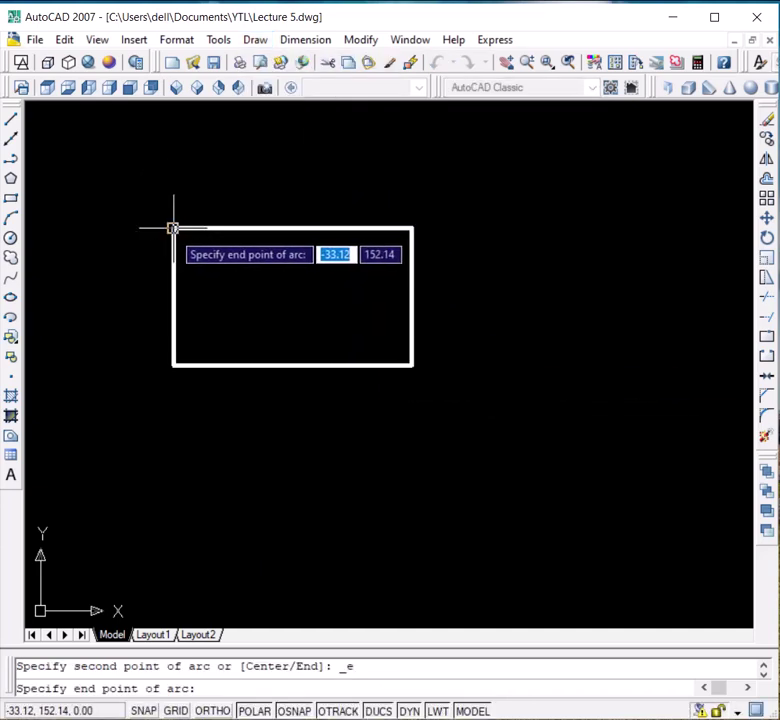
{"action": "left_click", "coordinate": [410, 229]}
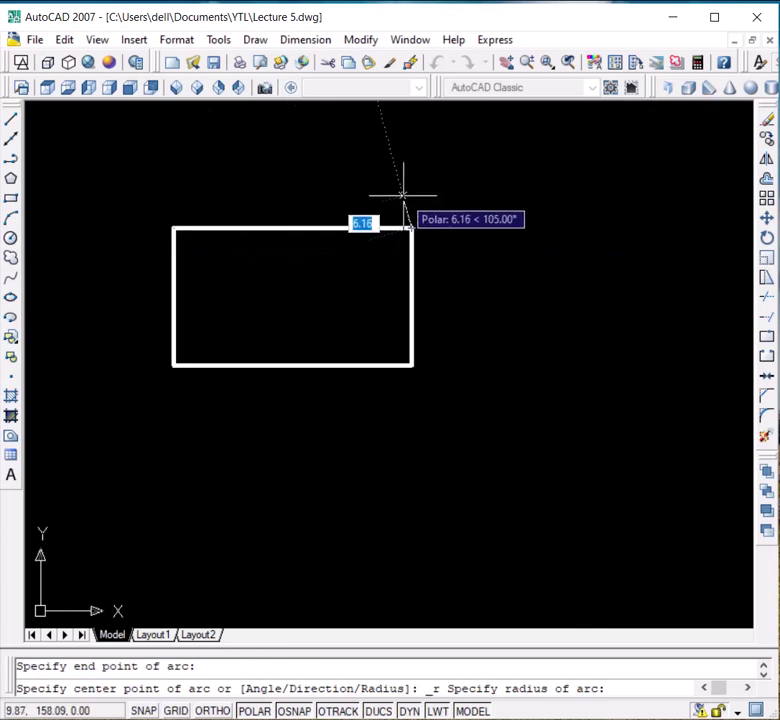
{"action": "type", "text": "12"}
{"action": "key", "text": "Return"}
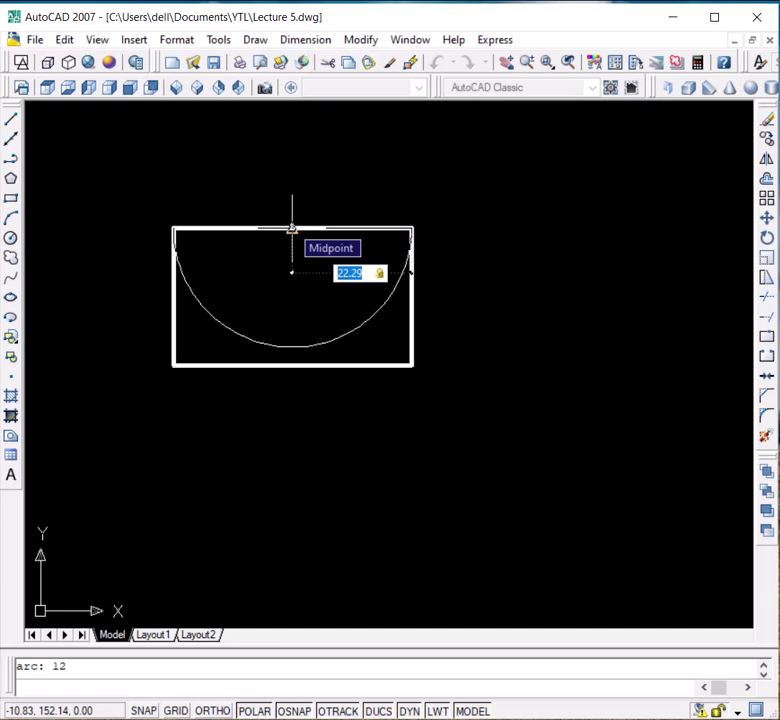
{"action": "type", "text": "30"}
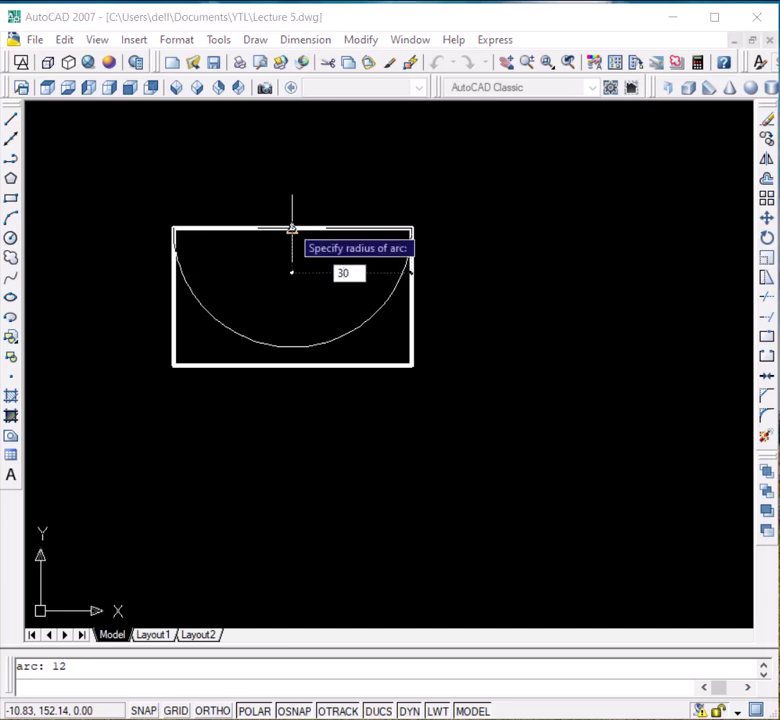
{"action": "key", "text": "Return"}
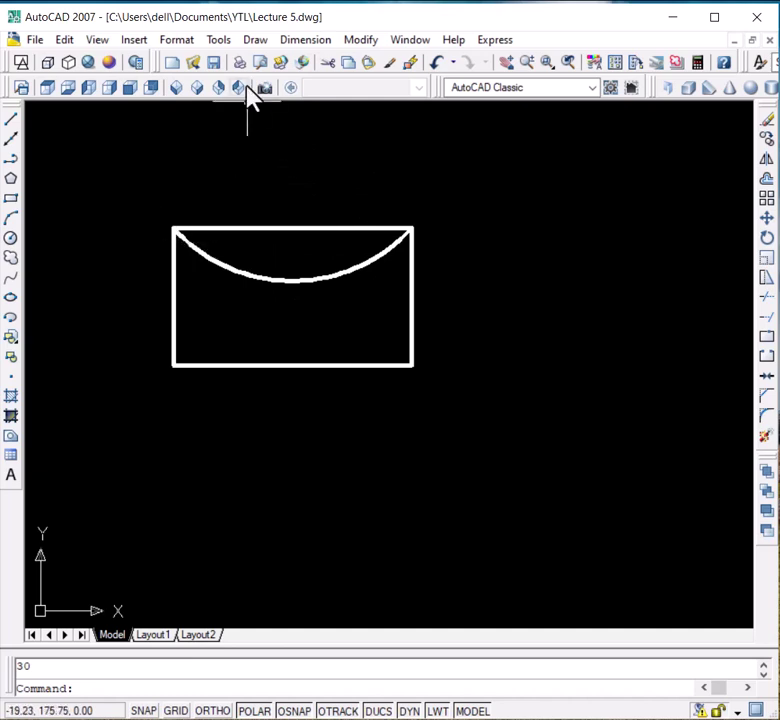
Draw a Start, End, Radius arc in the opposite direction, from the rectangle's upper-right corner to its upper-left corner, with radius 30.
{"action": "left_click", "coordinate": [256, 42]}
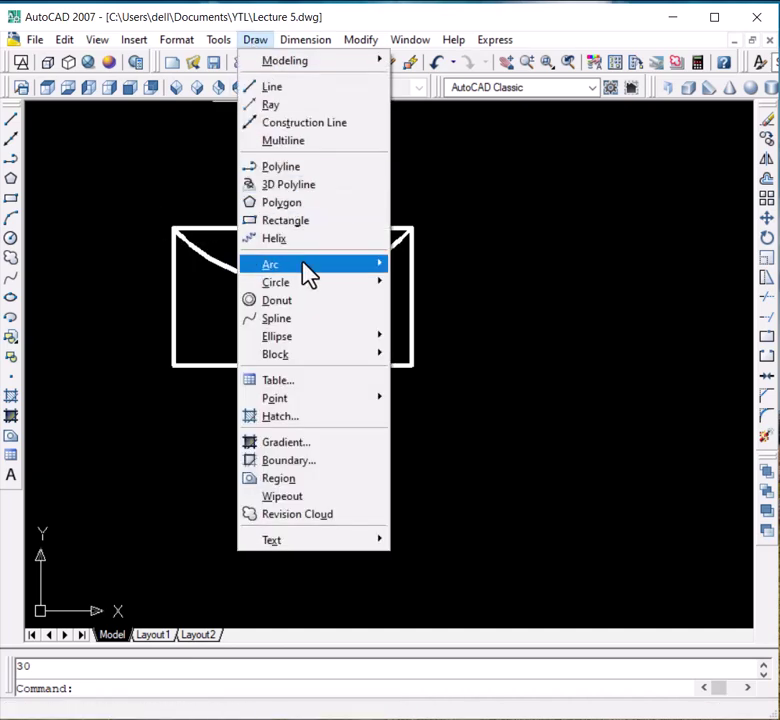
{"action": "mouse_move", "coordinate": [305, 272]}
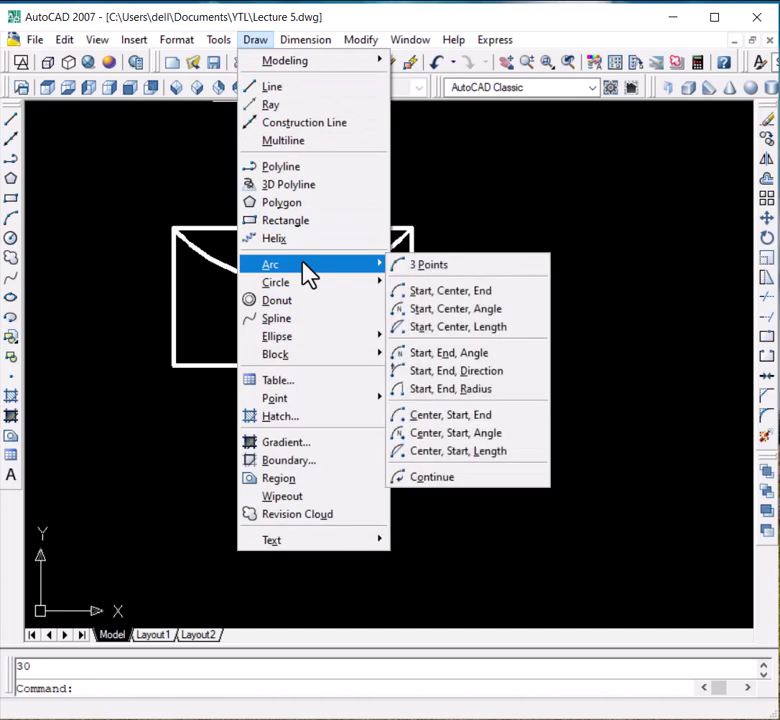
{"action": "left_click", "coordinate": [473, 388]}
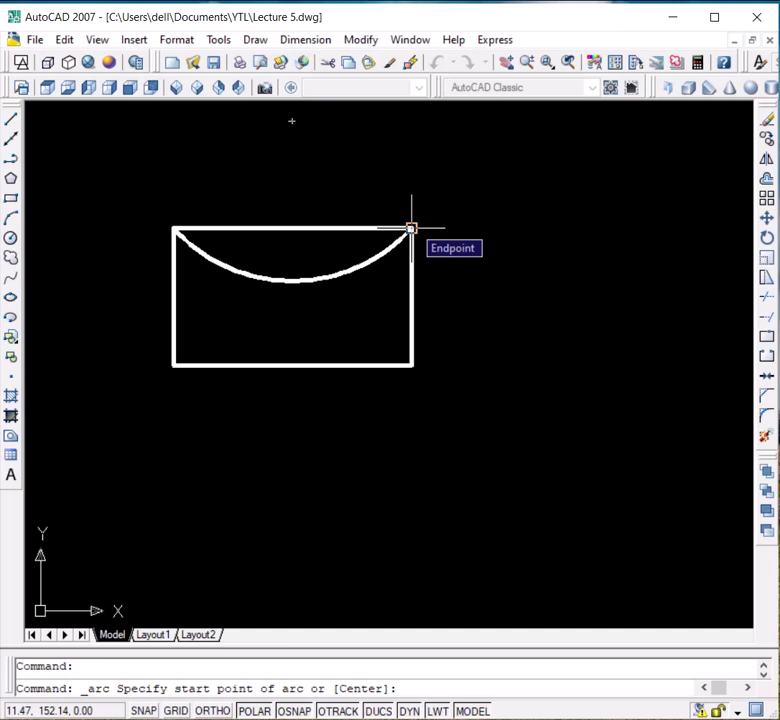
{"action": "left_click", "coordinate": [411, 229]}
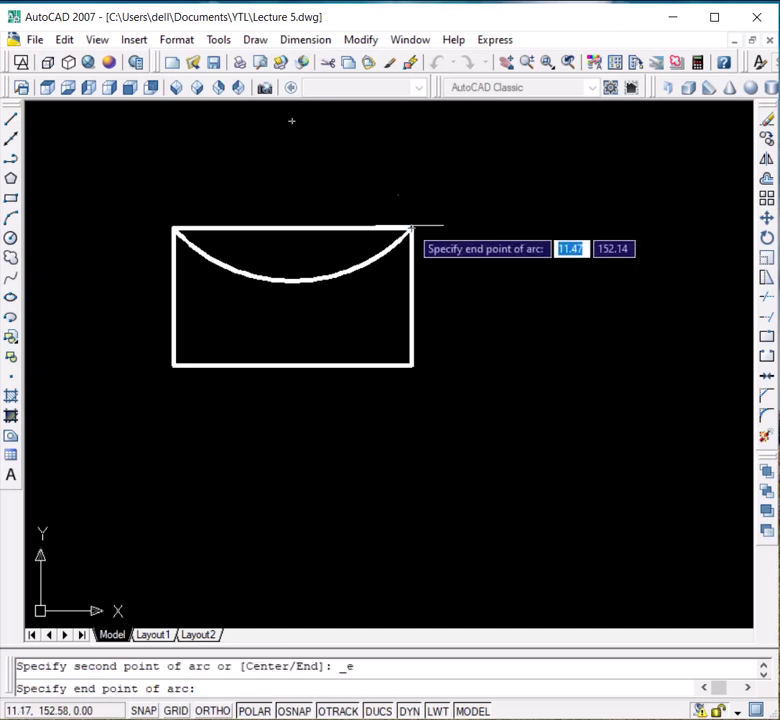
{"action": "left_click", "coordinate": [172, 229]}
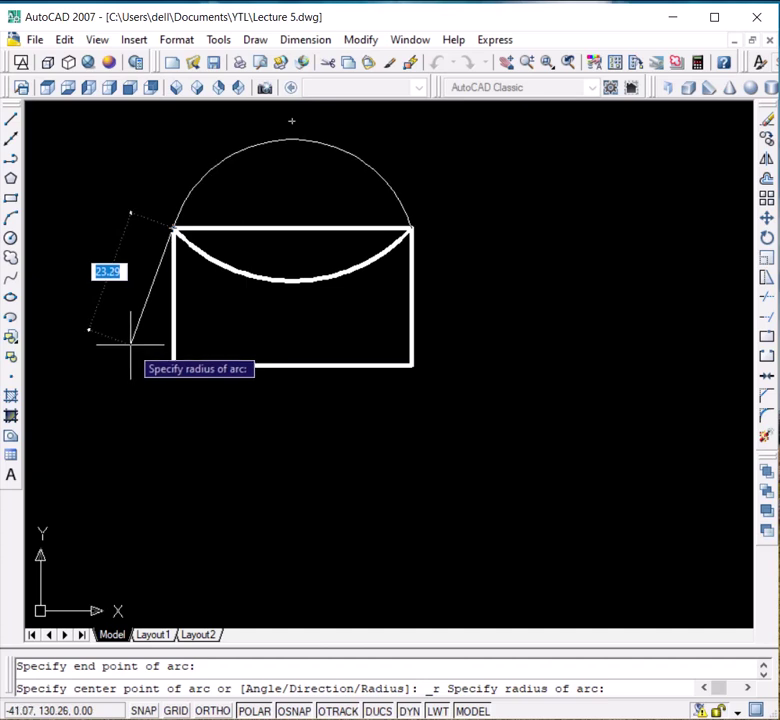
{"action": "type", "text": "30"}
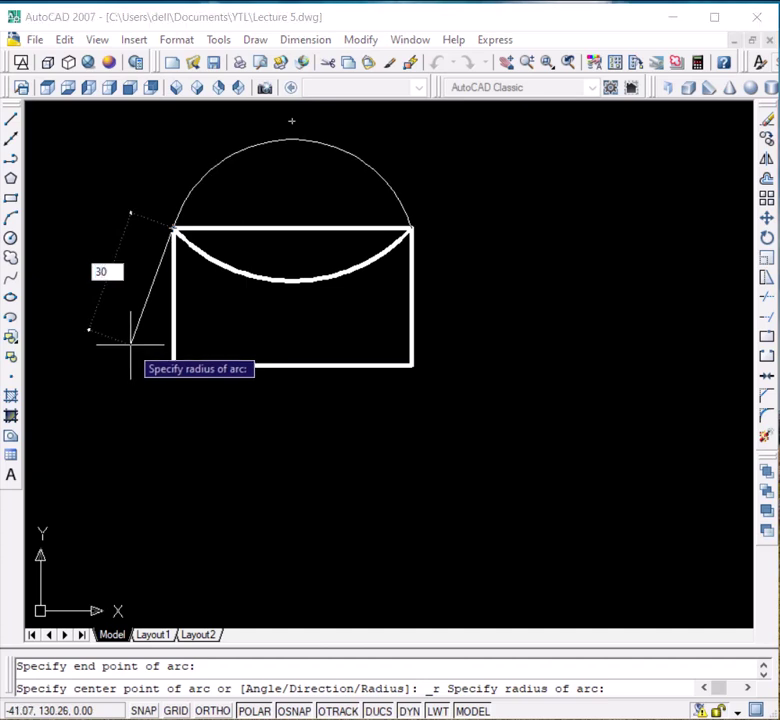
{"action": "key", "text": "Return"}
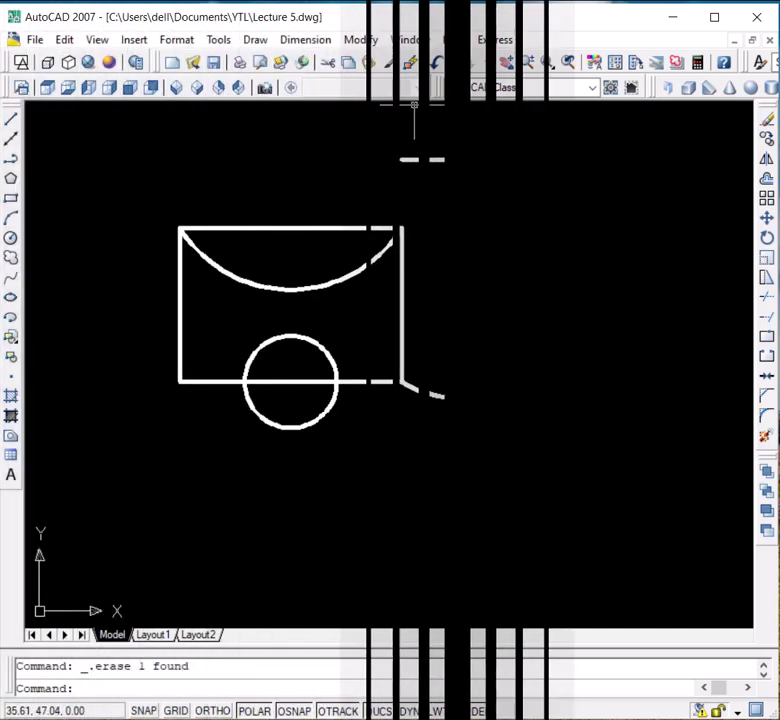
Draw a Center, Radius circle of radius 4 centred on the midpoint of the rectangle's upper edge.
{"action": "left_click", "coordinate": [253, 40]}
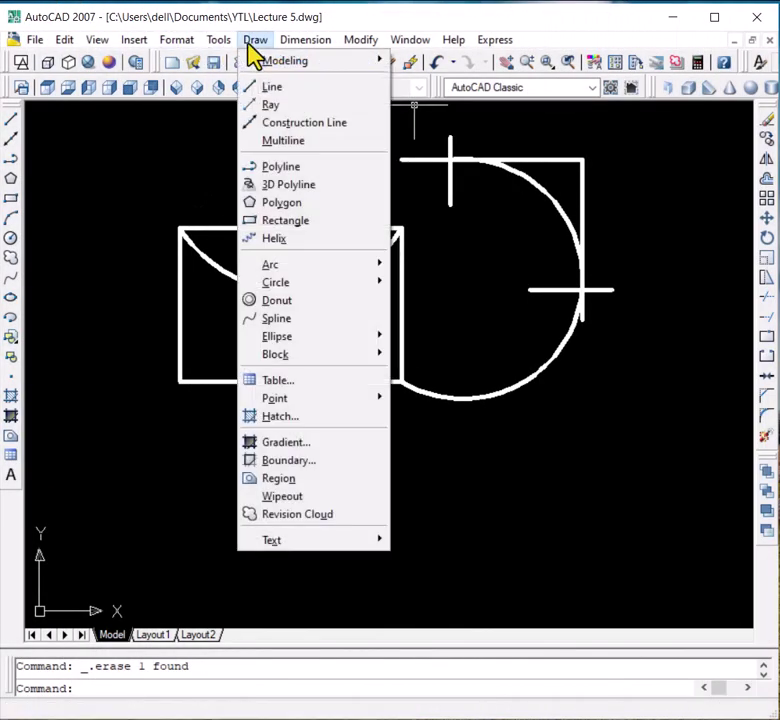
{"action": "mouse_move", "coordinate": [290, 280]}
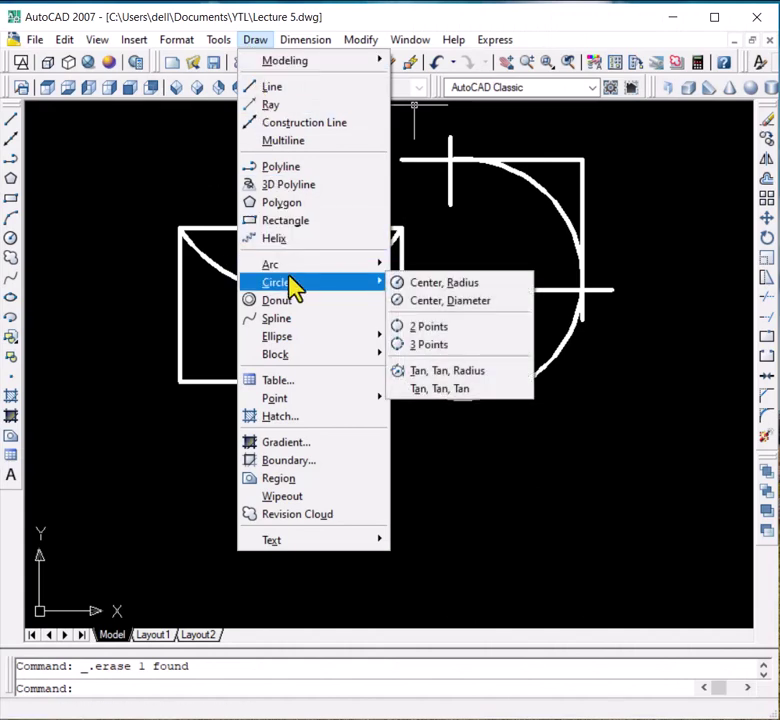
{"action": "left_click", "coordinate": [440, 284]}
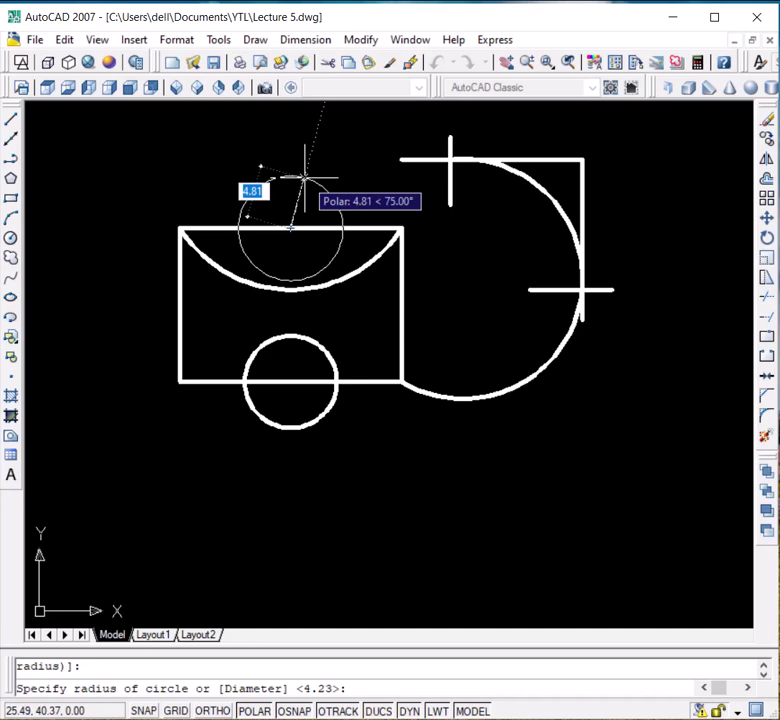
{"action": "type", "text": "4"}
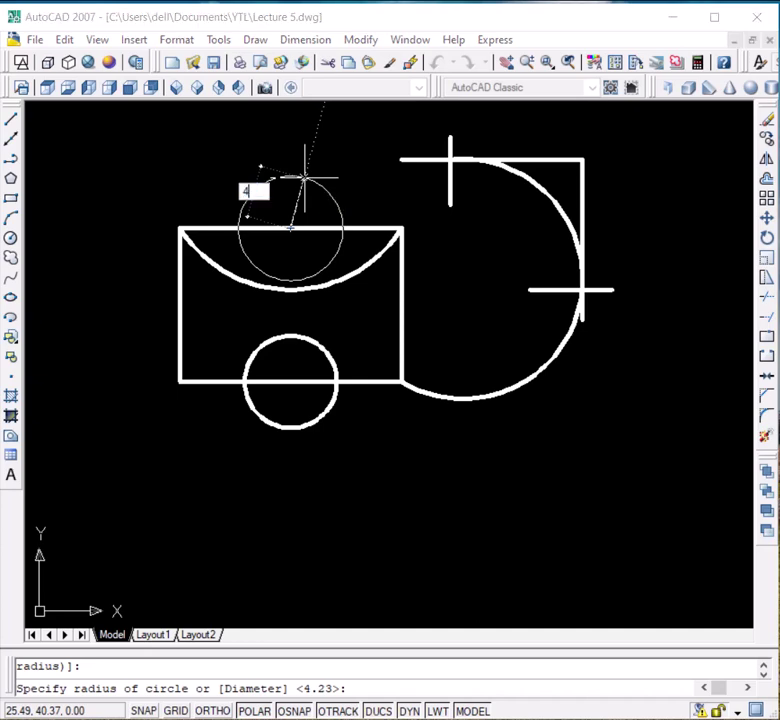
{"action": "key", "text": "Return"}
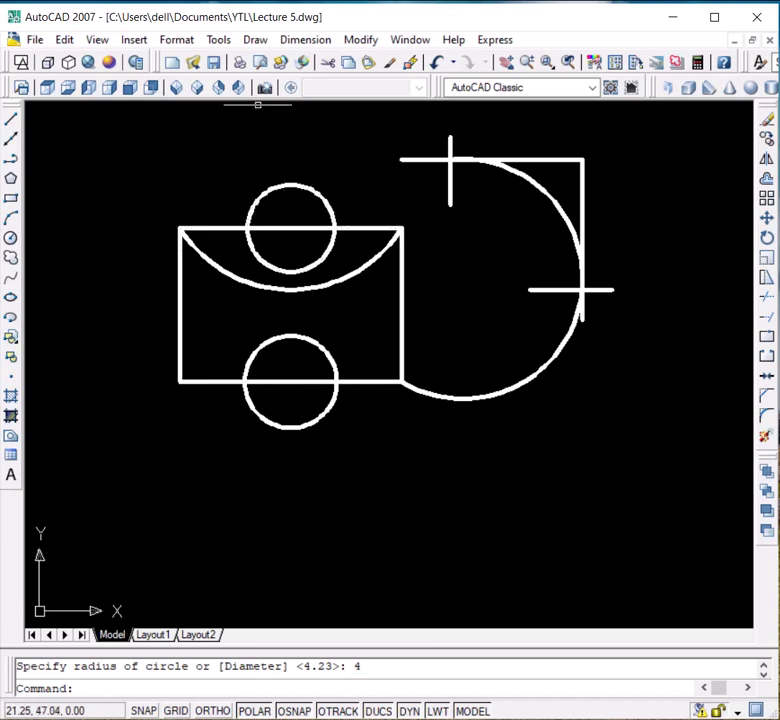
Draw a concentric Center, Diameter circle of diameter 4 at the upper edge's midpoint and compare the radii of both circles.
{"action": "left_click", "coordinate": [245, 45]}
{"action": "mouse_move", "coordinate": [268, 287]}
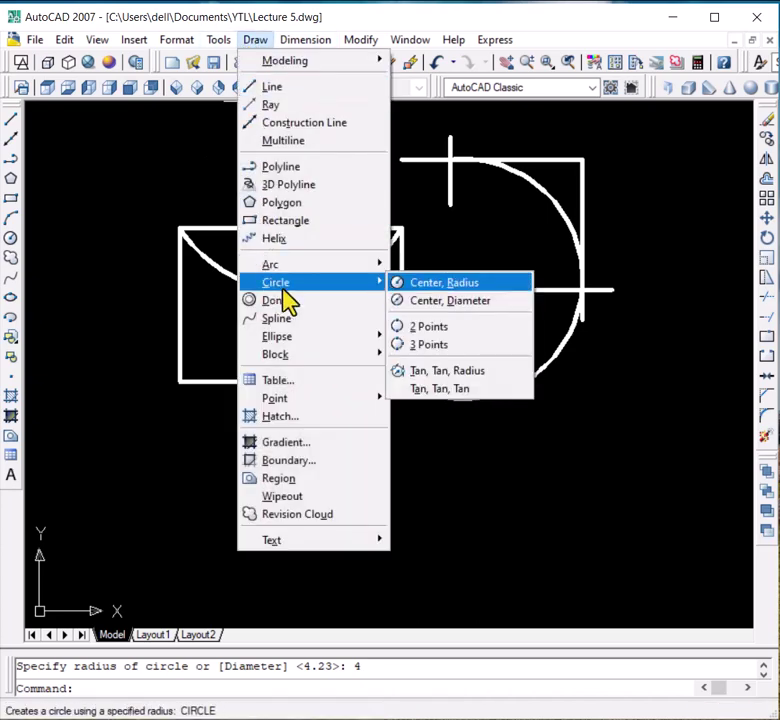
{"action": "left_click", "coordinate": [462, 301]}
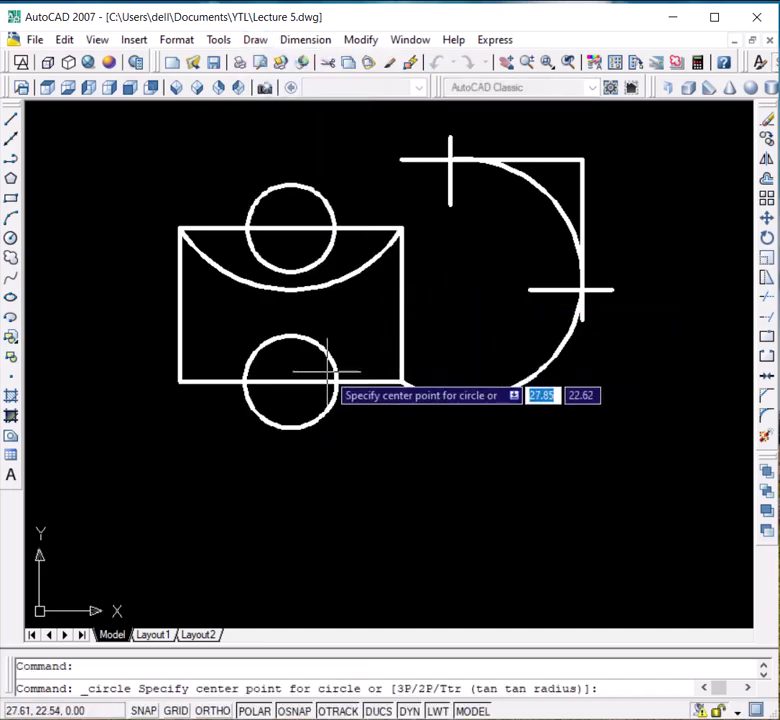
{"action": "left_click", "coordinate": [290, 228]}
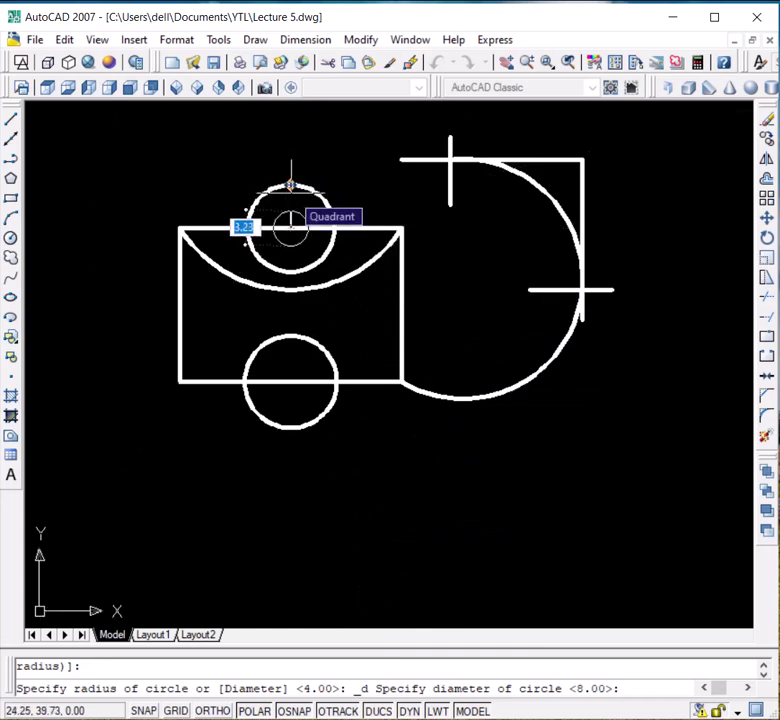
{"action": "type", "text": "4"}
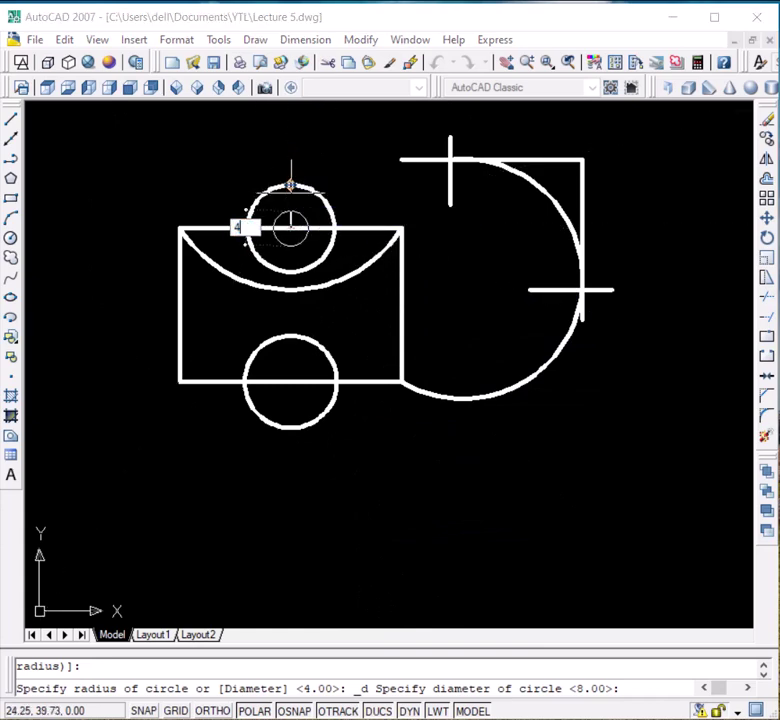
{"action": "key", "text": "Return"}
{"action": "left_click", "coordinate": [290, 206]}
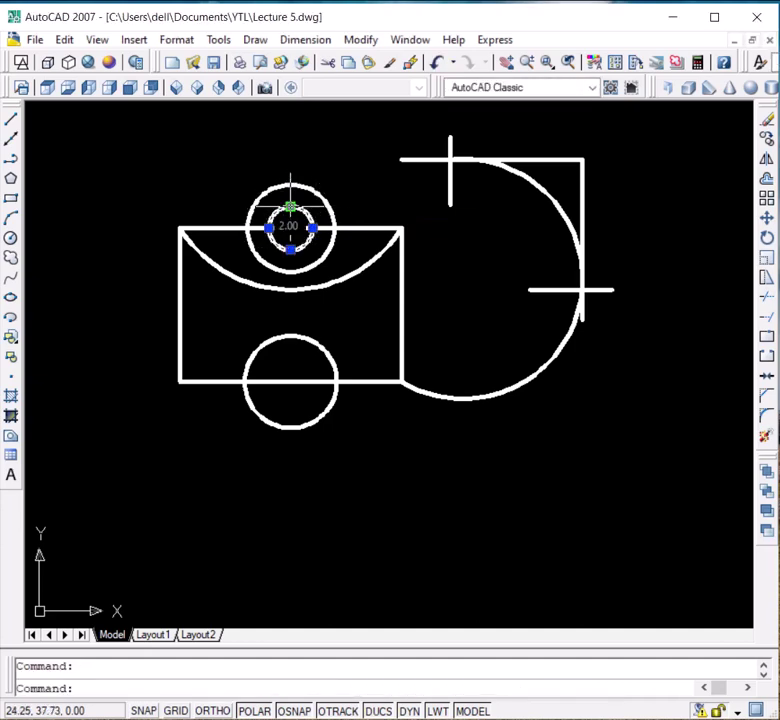
{"action": "left_click", "coordinate": [290, 185]}
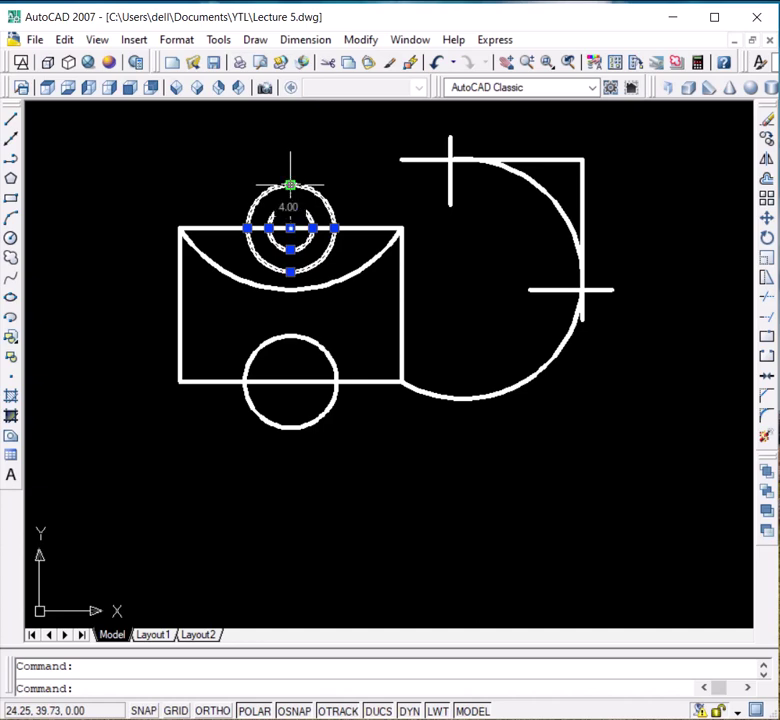
{"action": "key", "text": "Escape"}
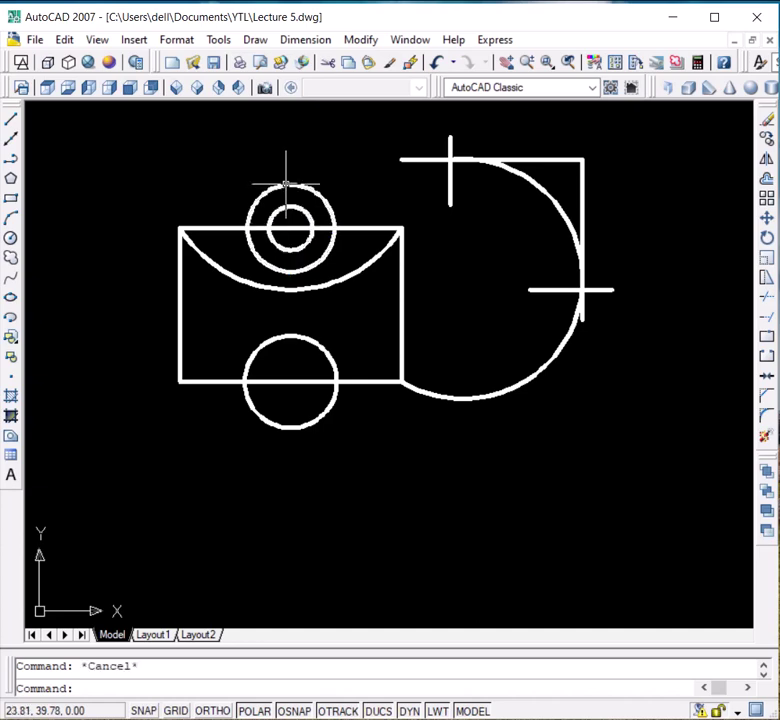
Draw a 2-point circle whose diameter runs from the rectangle's lower-left corner to its upper-left corner.
{"action": "left_click", "coordinate": [256, 39]}
{"action": "mouse_move", "coordinate": [292, 287]}
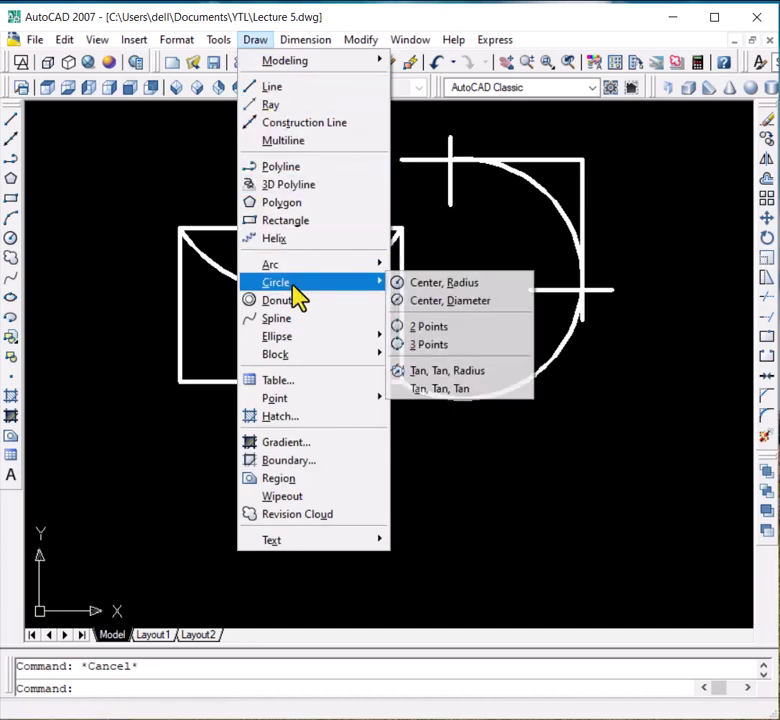
{"action": "left_click", "coordinate": [449, 329]}
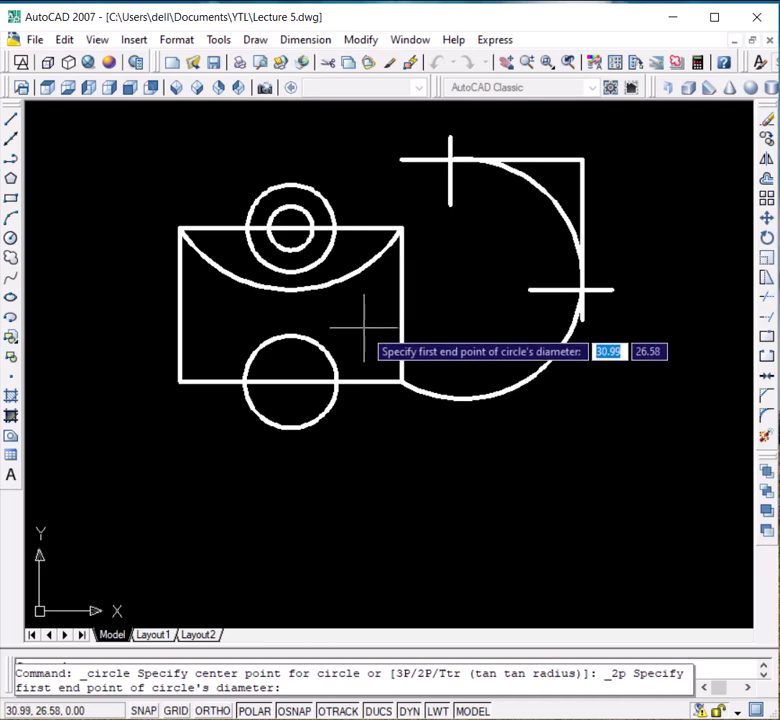
{"action": "left_click", "coordinate": [180, 381]}
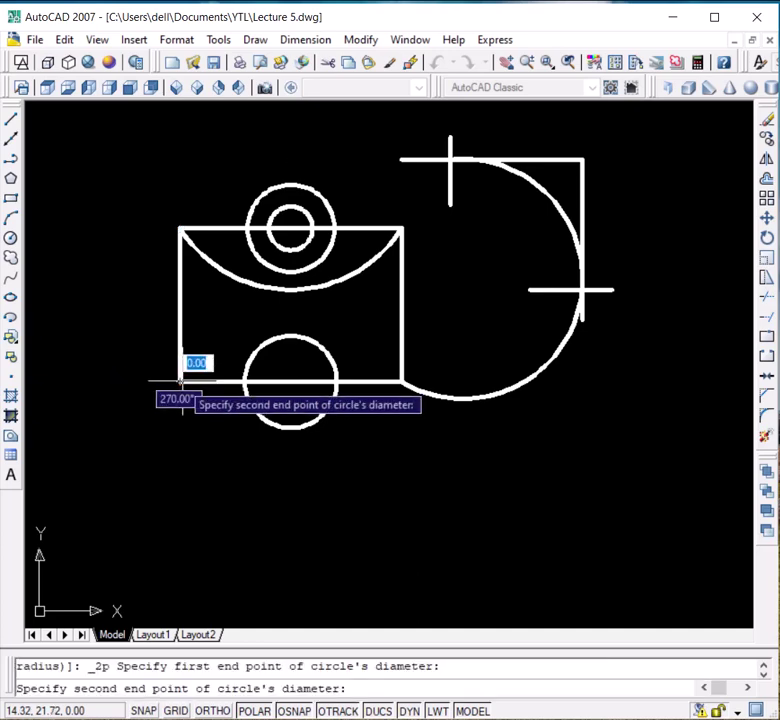
{"action": "left_click", "coordinate": [180, 229]}
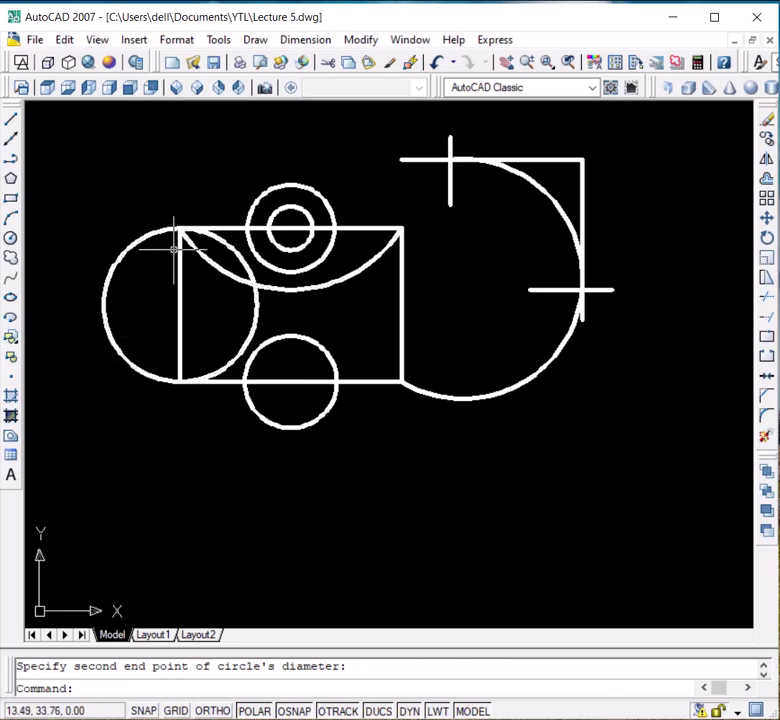
Draw a 3-point circle through the rectangle's lower-right corner, a point outside its right edge, and its upper-right corner.
{"action": "left_click", "coordinate": [255, 40]}
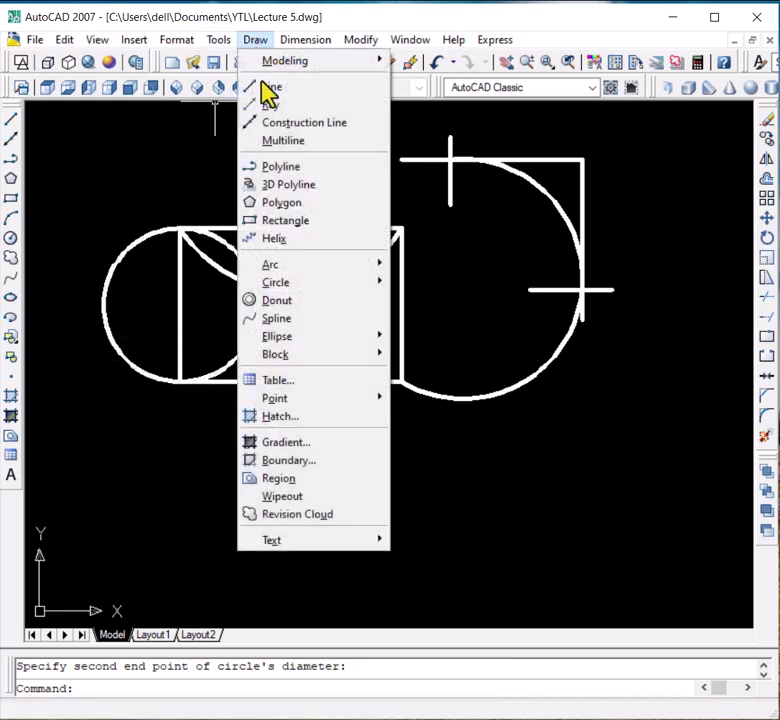
{"action": "mouse_move", "coordinate": [303, 280]}
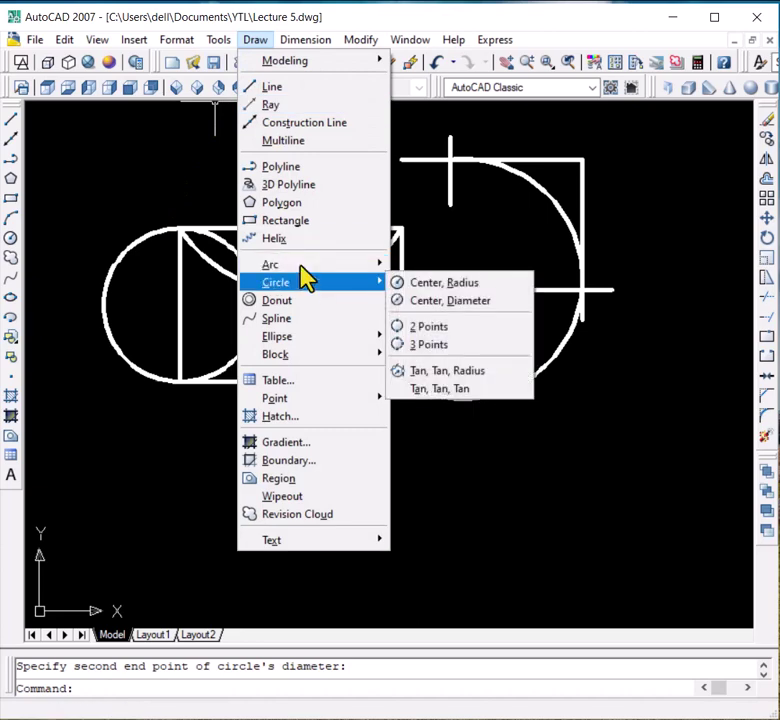
{"action": "left_click", "coordinate": [441, 346]}
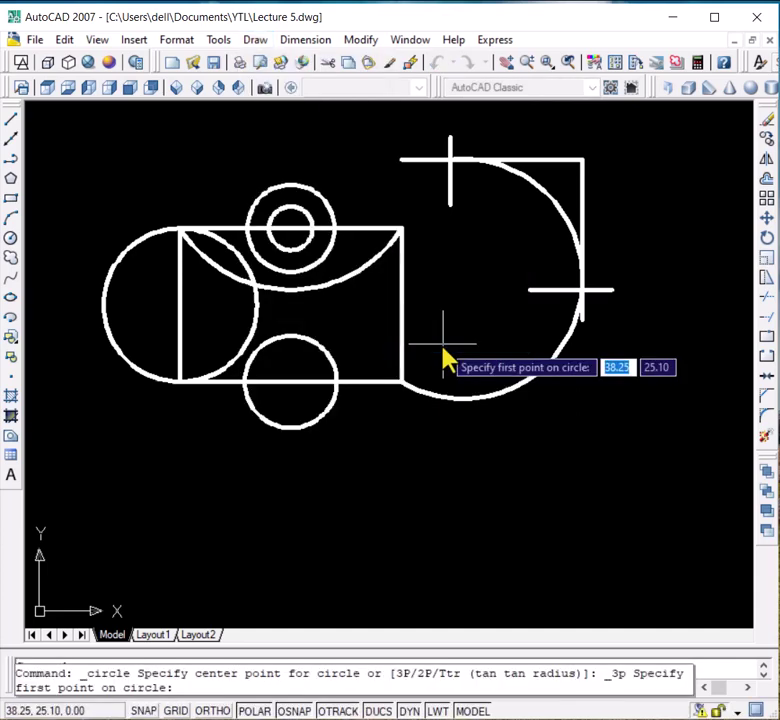
{"action": "left_click", "coordinate": [401, 381]}
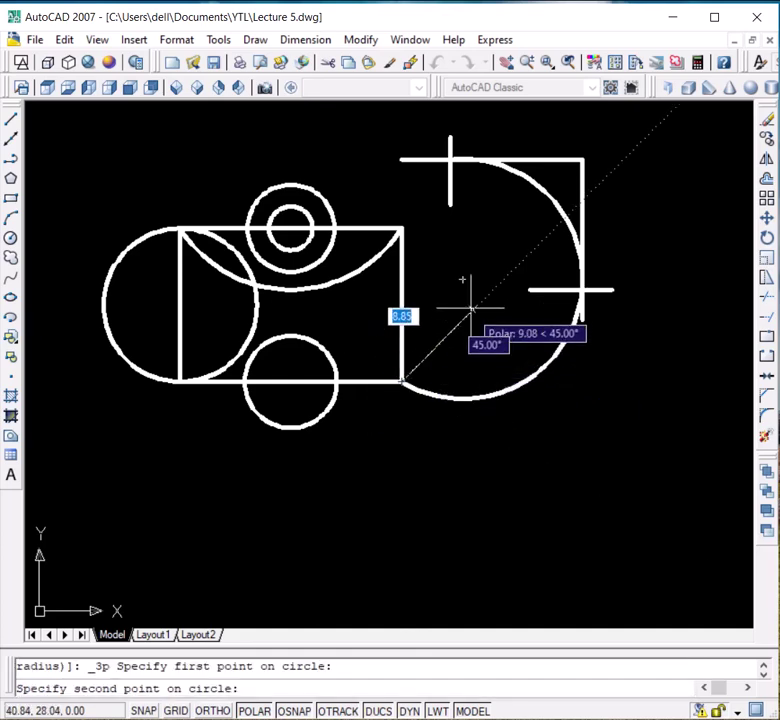
{"action": "left_click", "coordinate": [462, 278]}
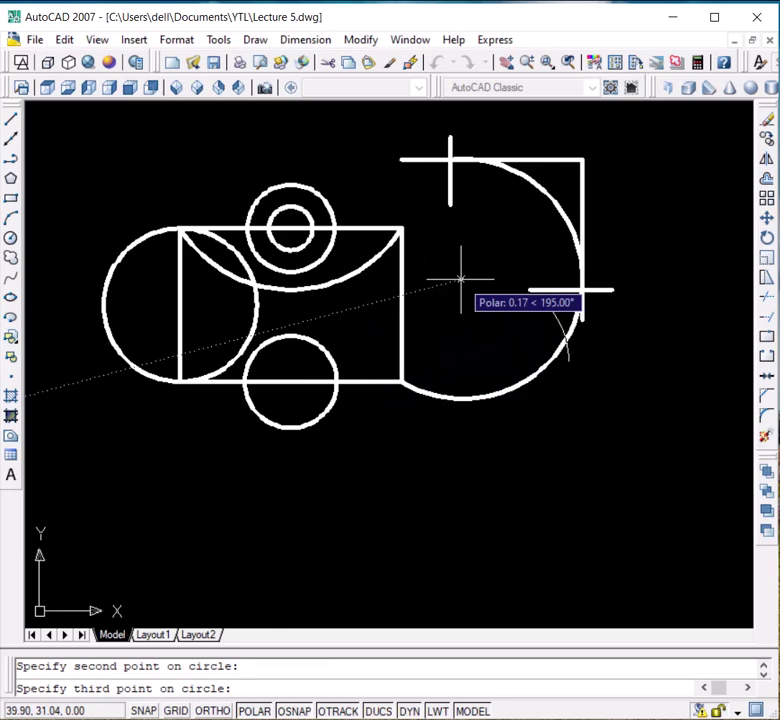
{"action": "left_click", "coordinate": [401, 229]}
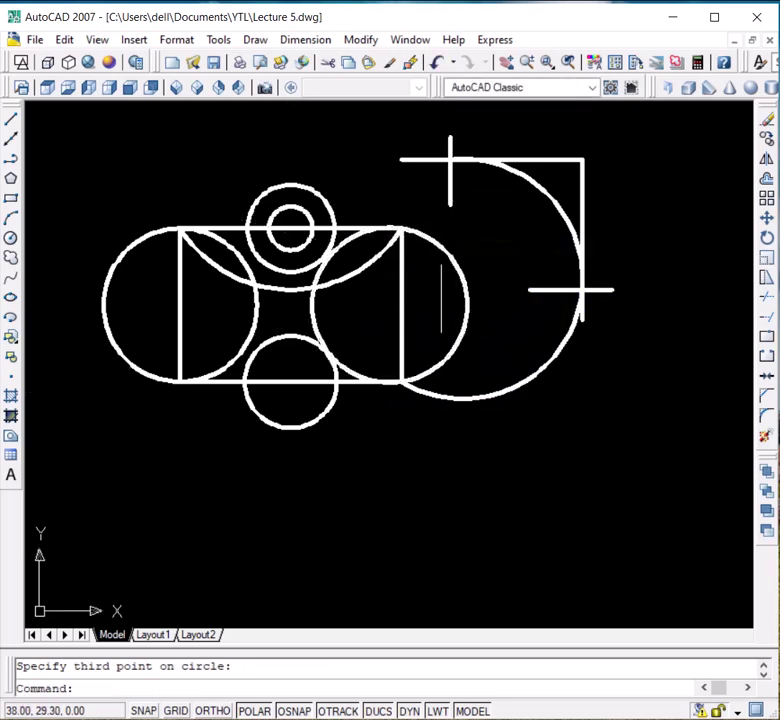
Try enlarging the 3-point circle by stretching its right quadrant grip outward, and undo the grip edit.
{"action": "scroll", "coordinate": [399, 250], "scroll_direction": "up", "scroll_amount": 5}
{"action": "scroll", "coordinate": [367, 217], "scroll_direction": "up", "scroll_amount": 2}
{"action": "scroll", "coordinate": [343, 180], "scroll_direction": "down", "scroll_amount": 5}
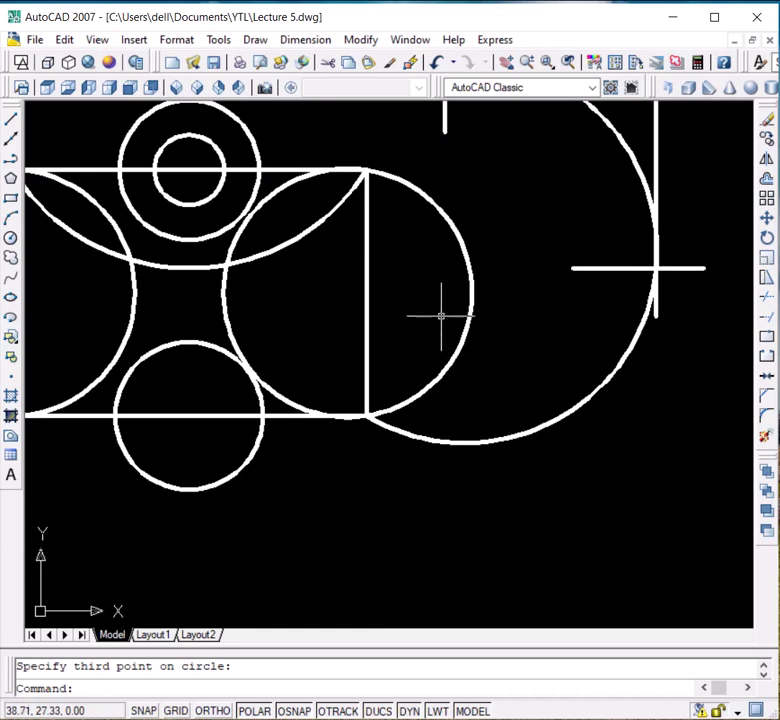
{"action": "left_click", "coordinate": [472, 298]}
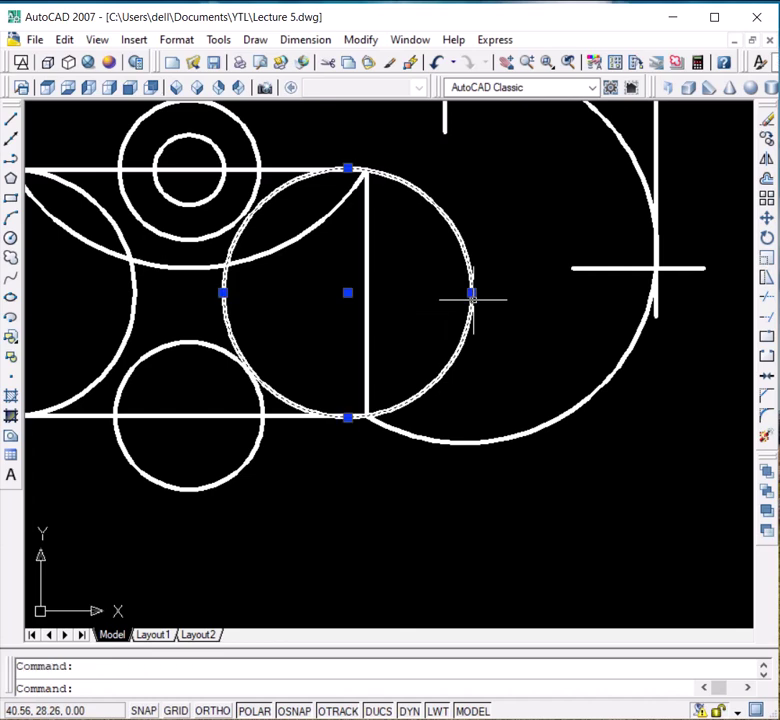
{"action": "left_click", "coordinate": [347, 293]}
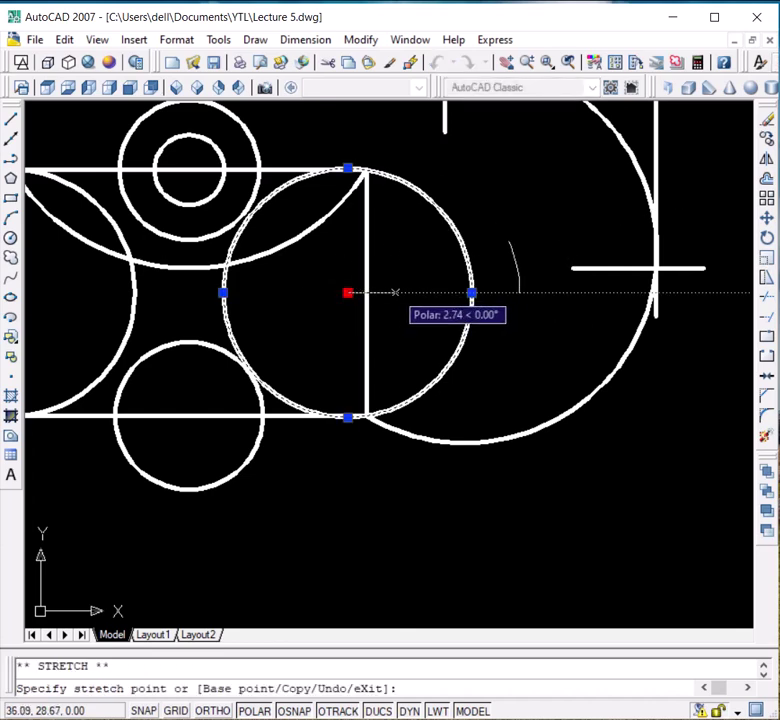
{"action": "key", "text": "Escape"}
{"action": "left_click", "coordinate": [472, 293]}
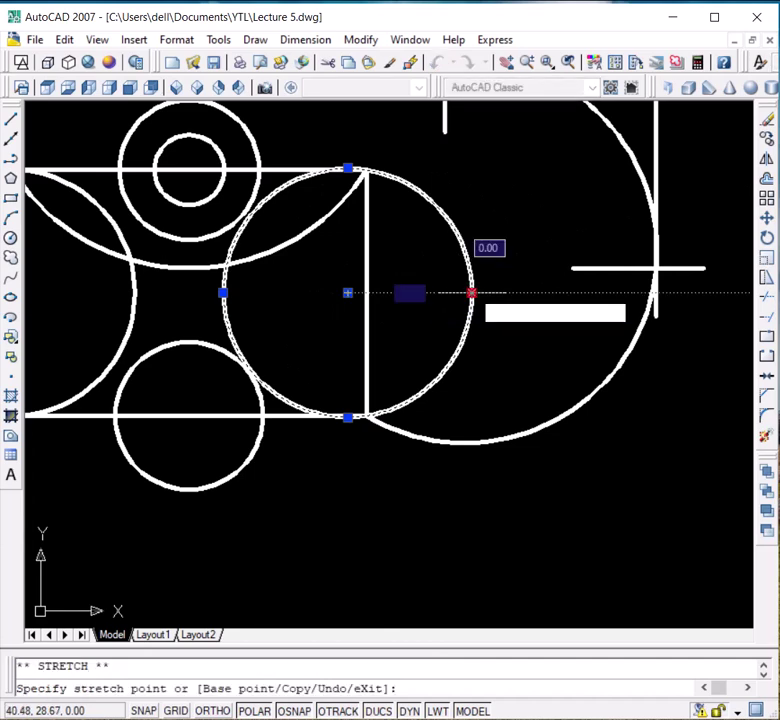
{"action": "left_click", "coordinate": [529, 284]}
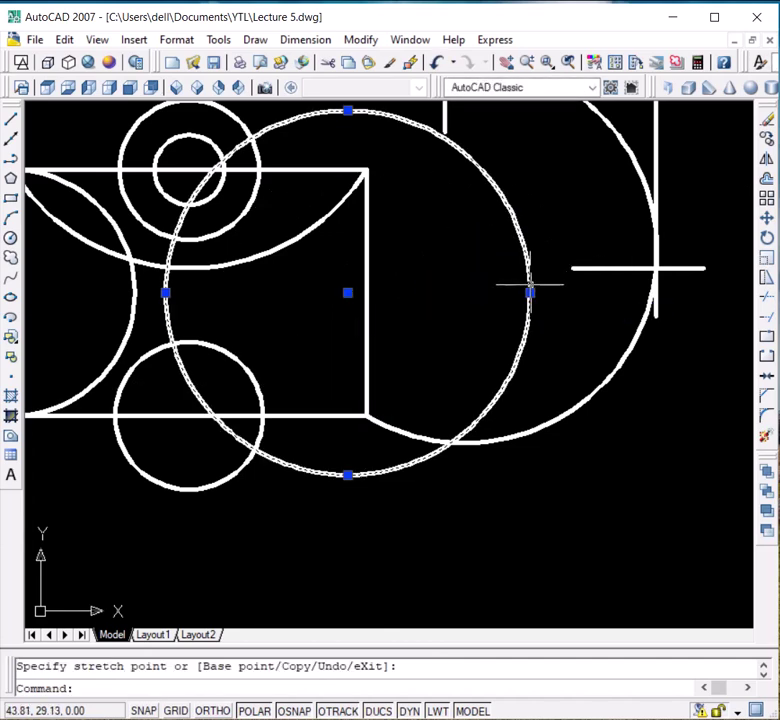
{"action": "key", "text": "ctrl+z"}
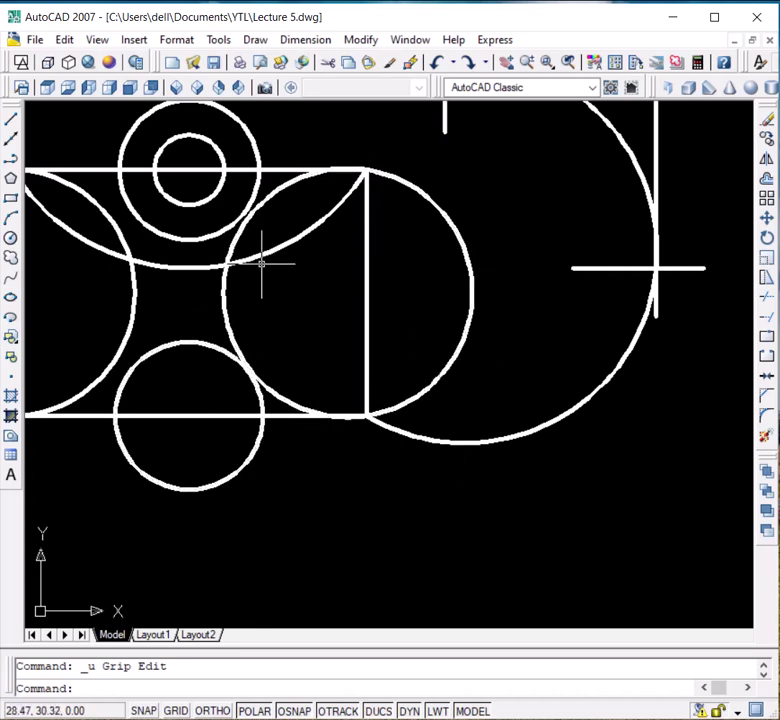
Draw a Tan, Tan, Radius circle of radius 10 tangent to the circle on the rectangle's lower edge and the 3-point circle.
{"action": "left_click", "coordinate": [266, 40]}
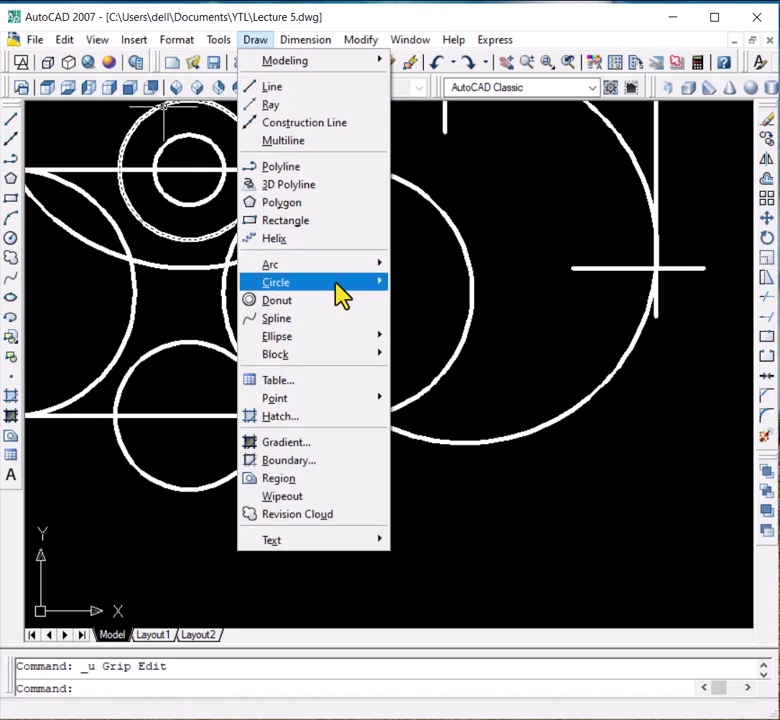
{"action": "mouse_move", "coordinate": [336, 296]}
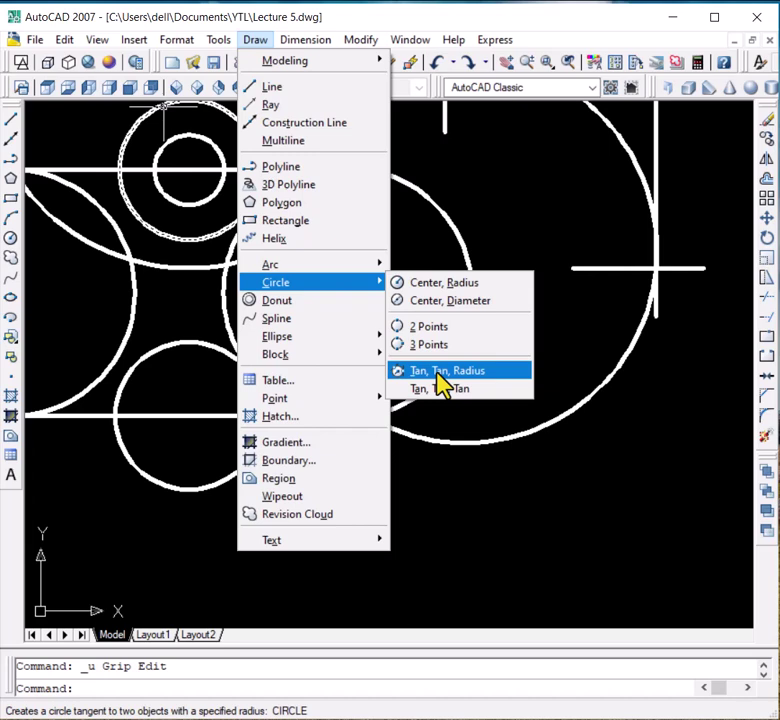
{"action": "left_click", "coordinate": [441, 372]}
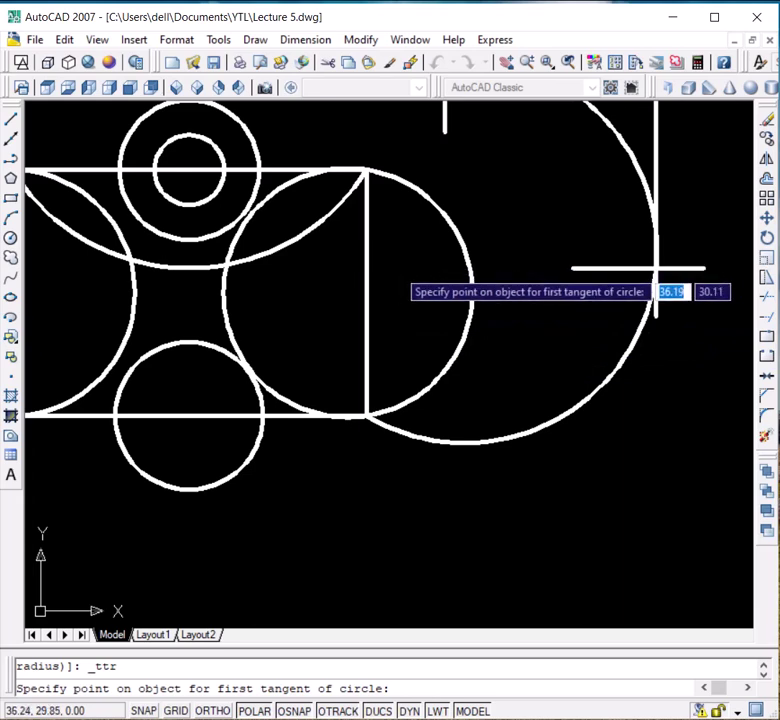
{"action": "scroll", "coordinate": [404, 326], "scroll_direction": "down", "scroll_amount": 5}
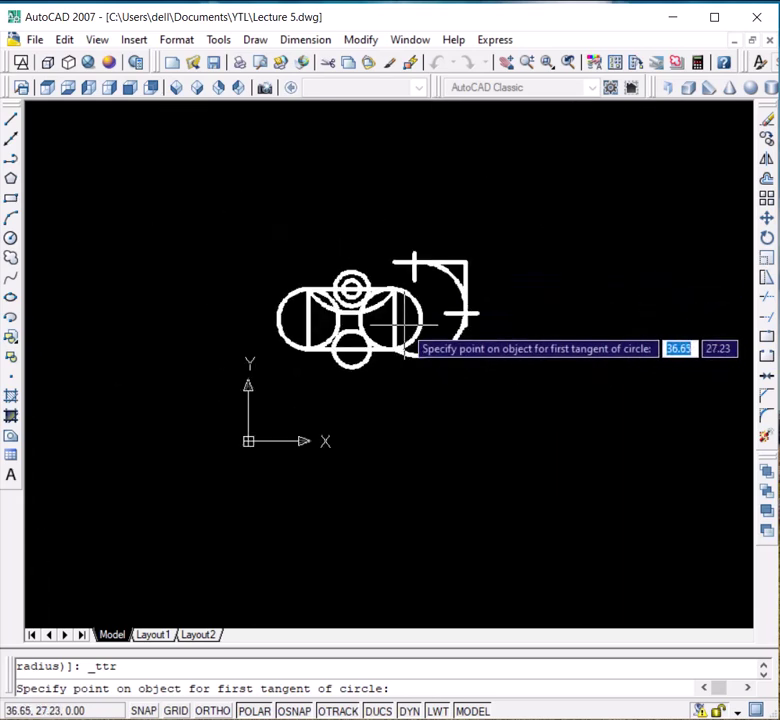
{"action": "scroll", "coordinate": [411, 353], "scroll_direction": "up", "scroll_amount": 6}
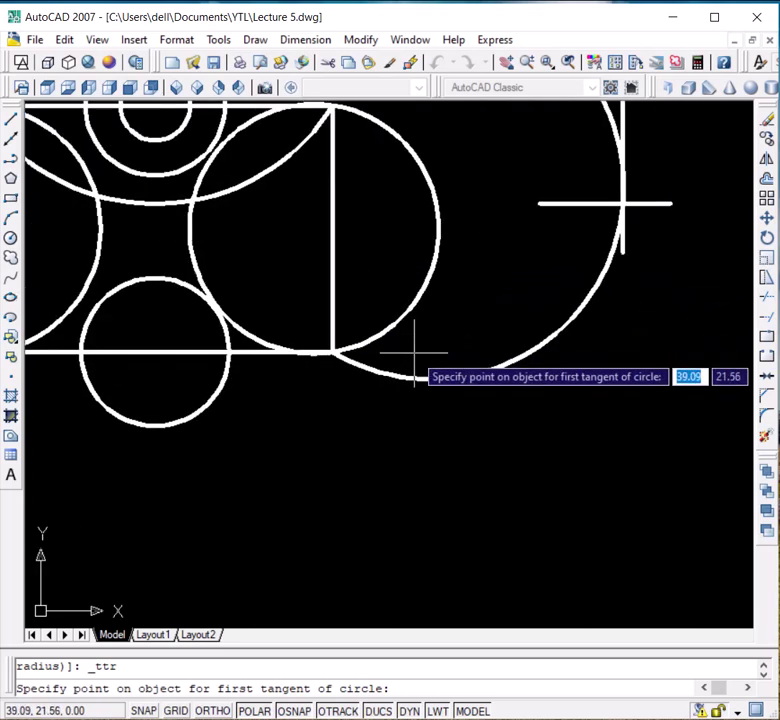
{"action": "scroll", "coordinate": [414, 352], "scroll_direction": "down", "scroll_amount": 2}
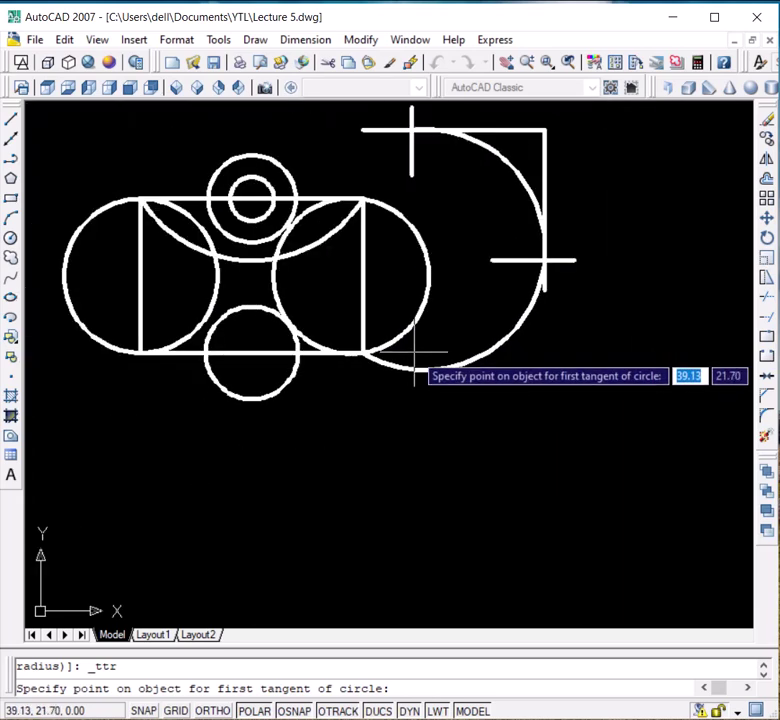
{"action": "scroll", "coordinate": [244, 305], "scroll_direction": "up", "scroll_amount": 5}
{"action": "left_click", "coordinate": [241, 304]}
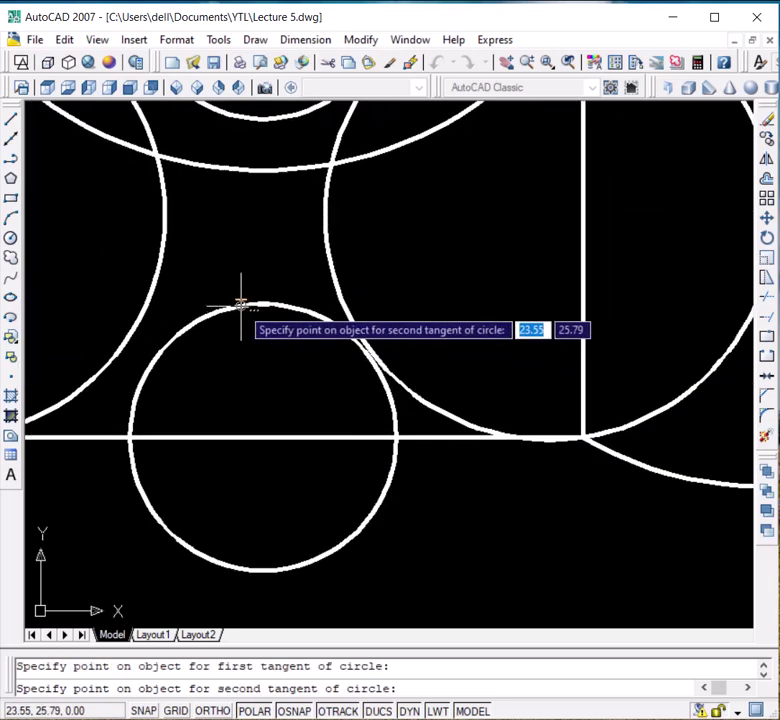
{"action": "left_click", "coordinate": [325, 234]}
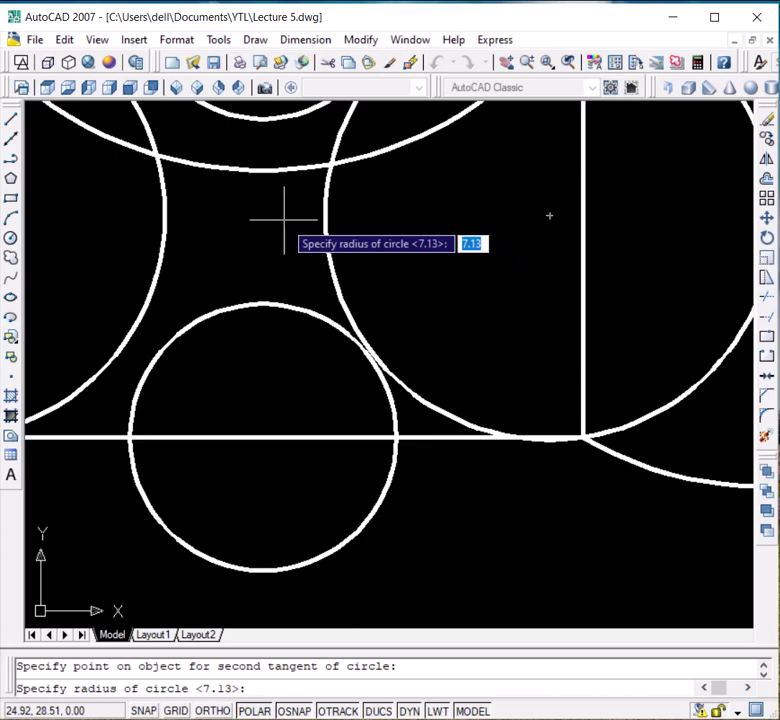
{"action": "type", "text": "1"}
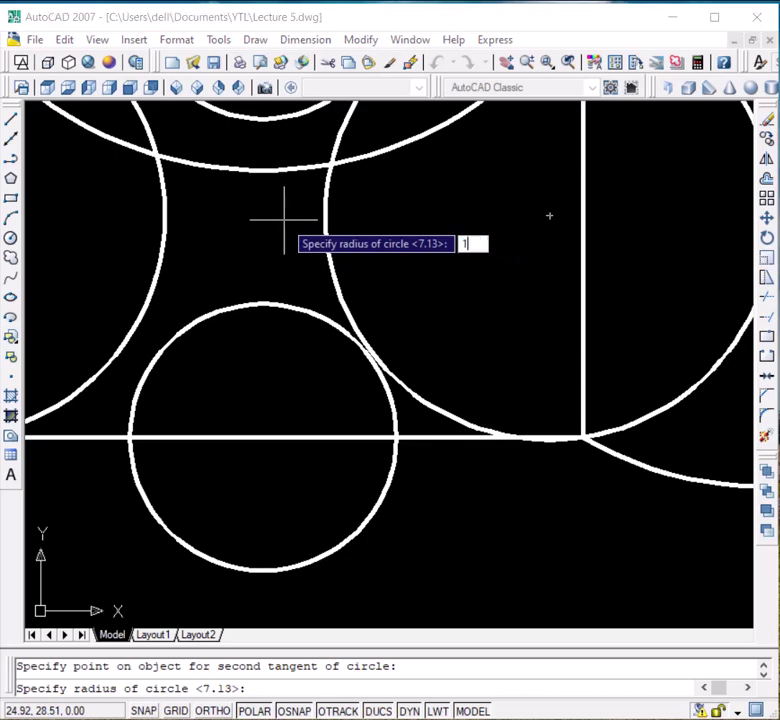
{"action": "type", "text": "0"}
{"action": "key", "text": "Return"}
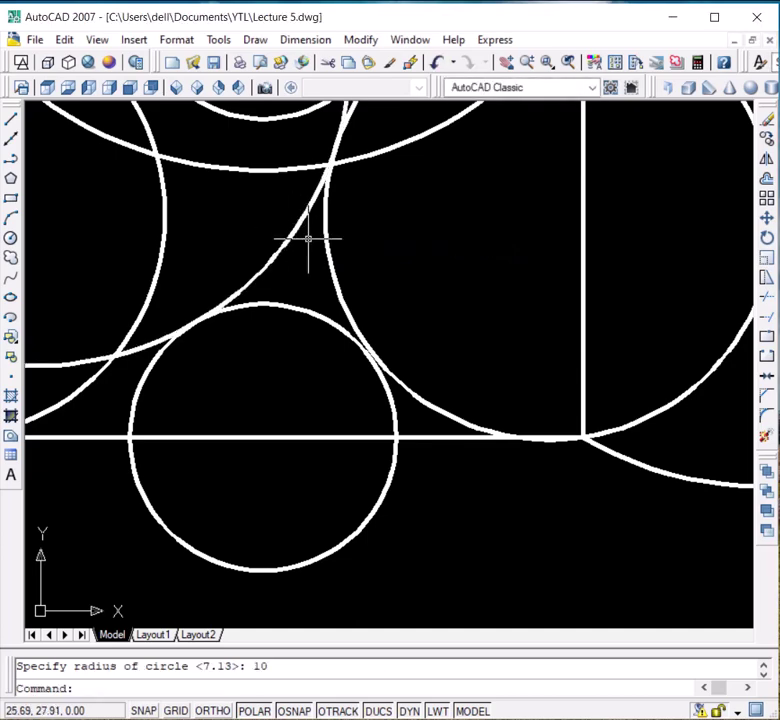
Inspect where the radius 10 circle touches its two neighbouring circles, and erase it.
{"action": "scroll", "coordinate": [314, 255], "scroll_direction": "down", "scroll_amount": 4}
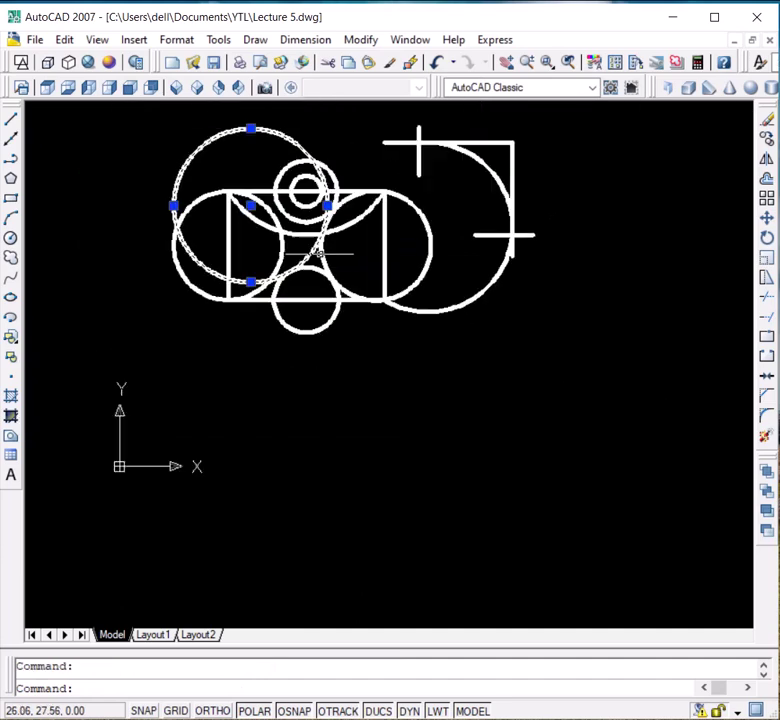
{"action": "scroll", "coordinate": [310, 254], "scroll_direction": "up", "scroll_amount": 2}
{"action": "scroll", "coordinate": [302, 254], "scroll_direction": "up", "scroll_amount": 3}
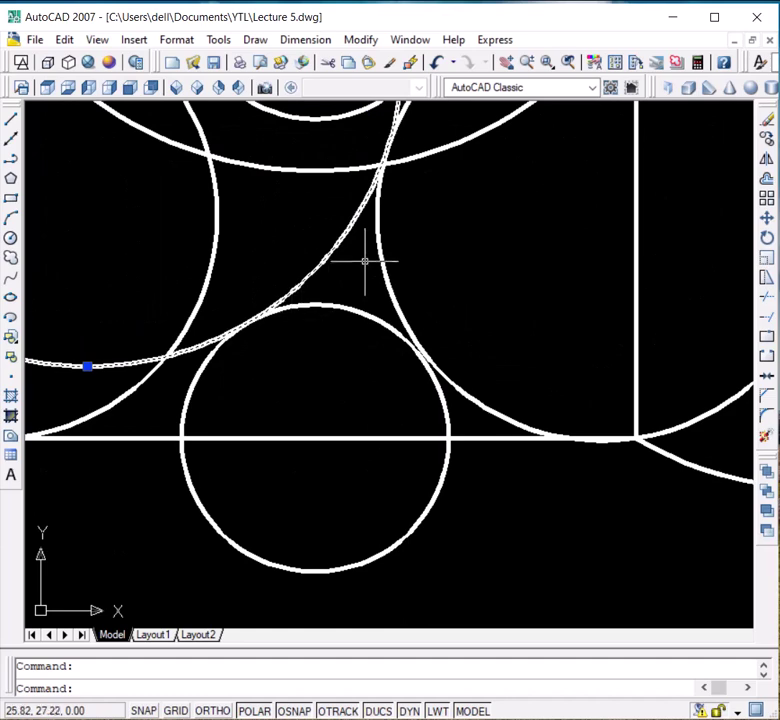
{"action": "scroll", "coordinate": [355, 259], "scroll_direction": "down", "scroll_amount": 5}
{"action": "scroll", "coordinate": [355, 259], "scroll_direction": "up", "scroll_amount": 5}
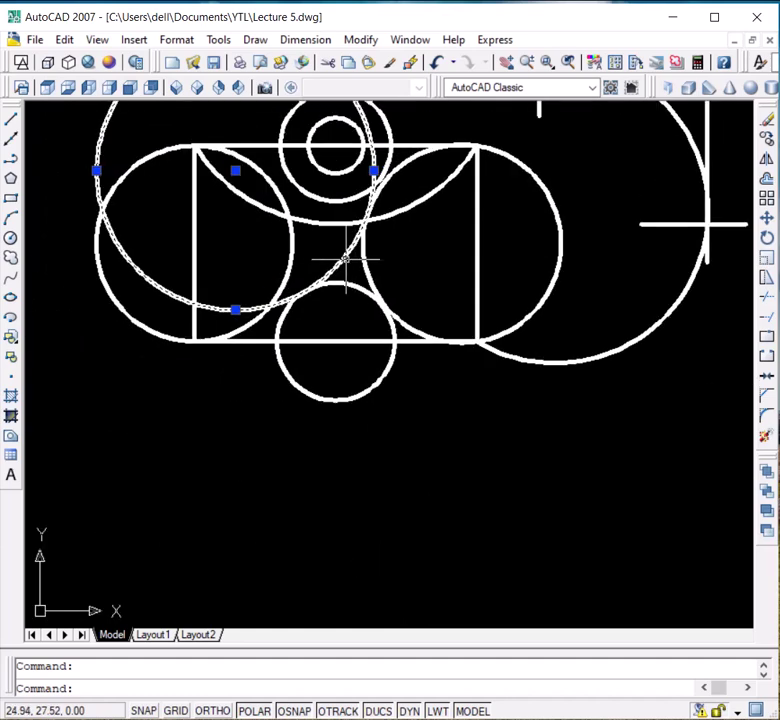
{"action": "key", "text": "Delete"}
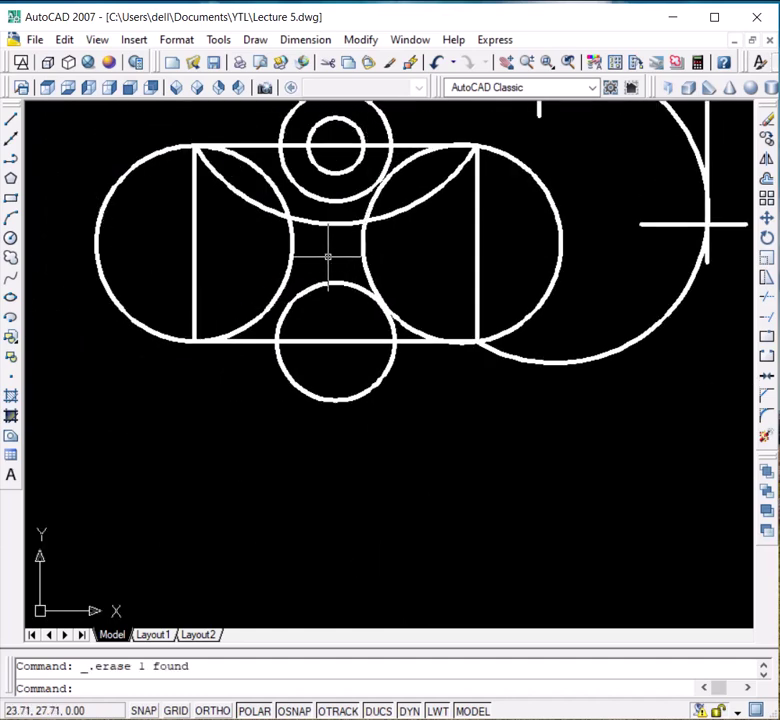
Erase the three circles on the rectangle's left, lower and right edges.
{"action": "left_click", "coordinate": [322, 308]}
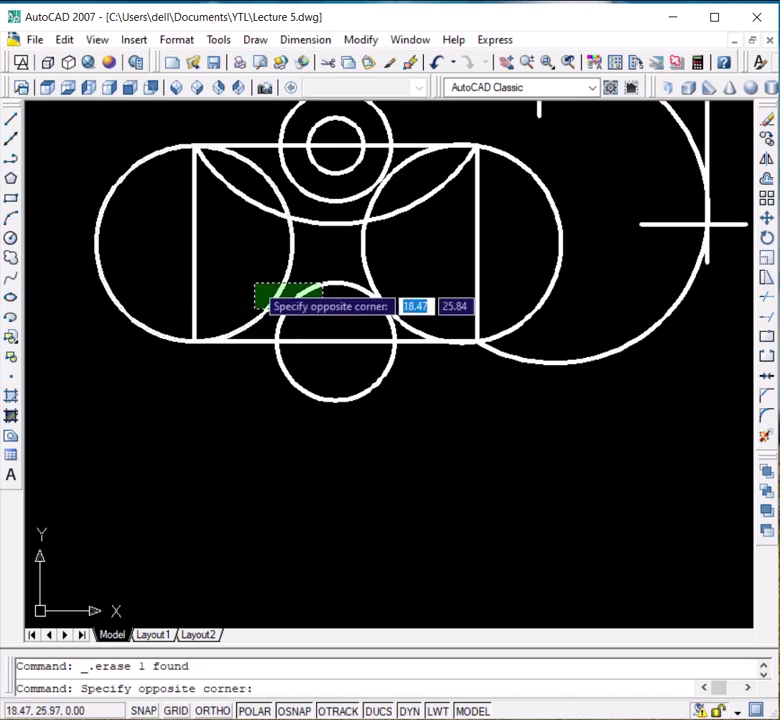
{"action": "left_click", "coordinate": [252, 279]}
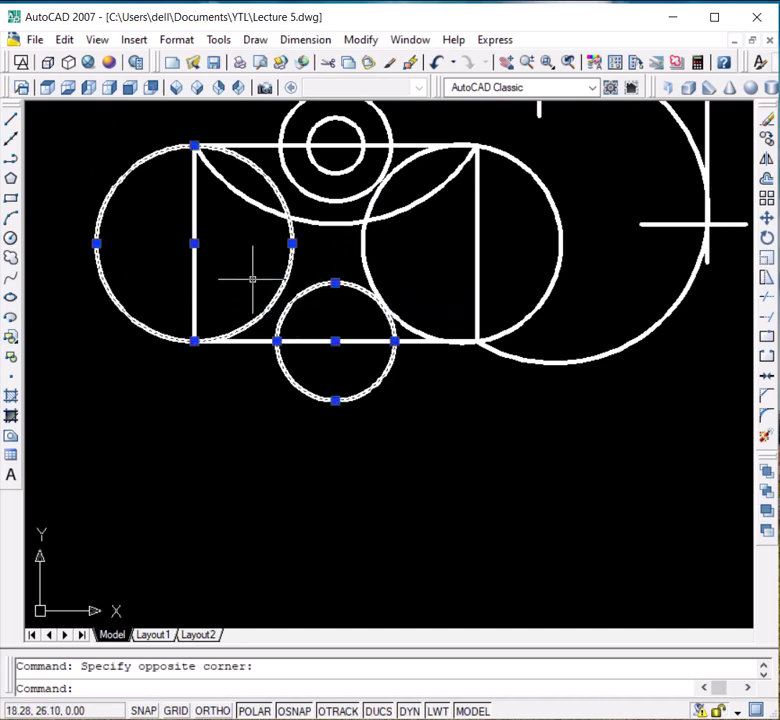
{"action": "left_click", "coordinate": [417, 299]}
{"action": "left_click", "coordinate": [345, 271]}
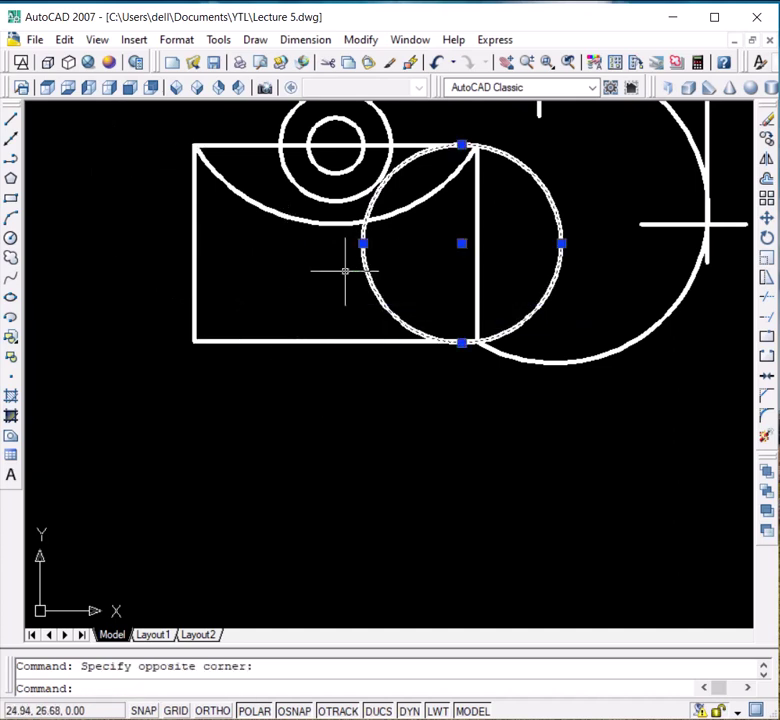
{"action": "key", "text": "Delete"}
Erase the large arc that starts at the rectangle's lower-right corner.
{"action": "left_click", "coordinate": [700, 437]}
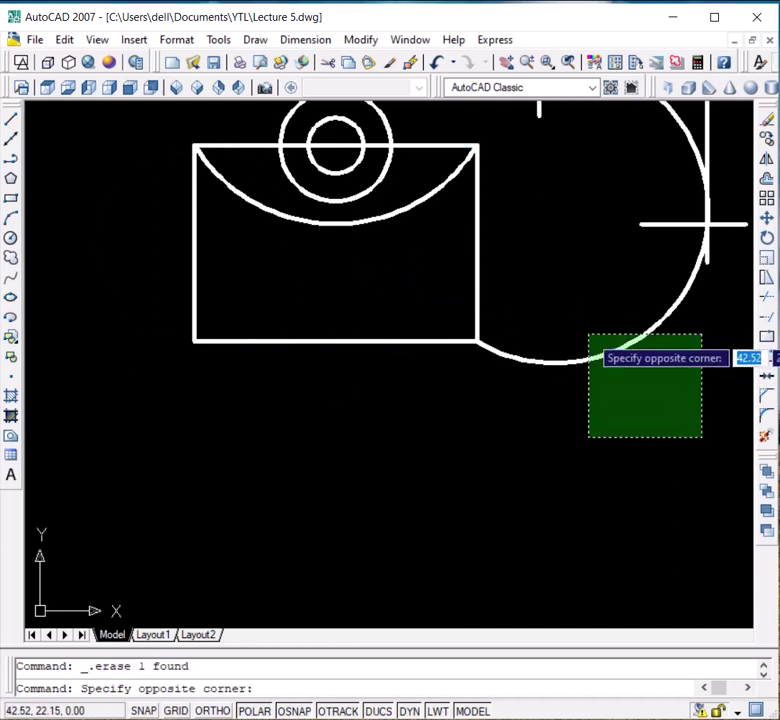
{"action": "left_click", "coordinate": [587, 335]}
{"action": "key", "text": "Delete"}
{"action": "left_click", "coordinate": [461, 294]}
{"action": "left_click", "coordinate": [474, 392]}
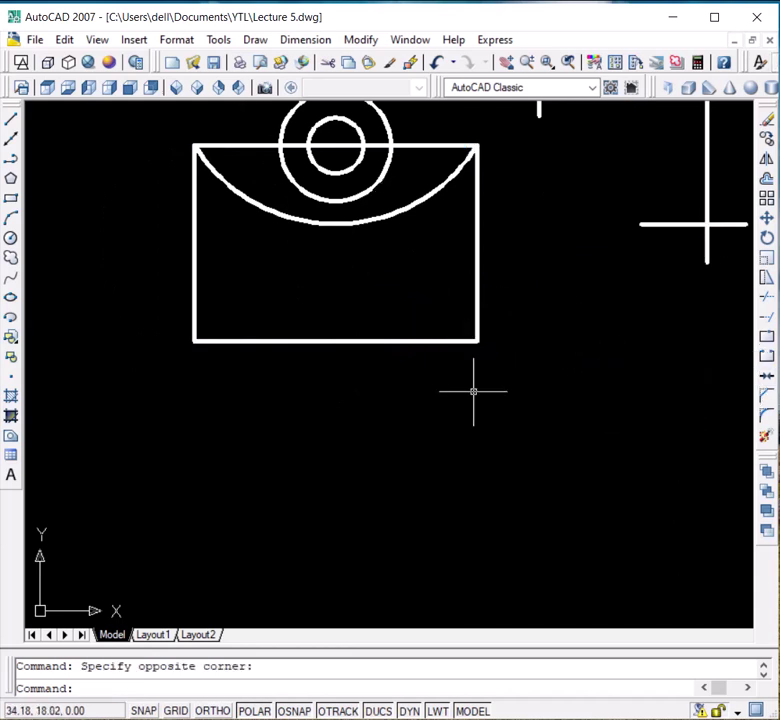
Draw a Tan, Tan, Radius circle of radius 15 tangent to the large arc and the rectangle's lower edge.
{"action": "left_click", "coordinate": [257, 40]}
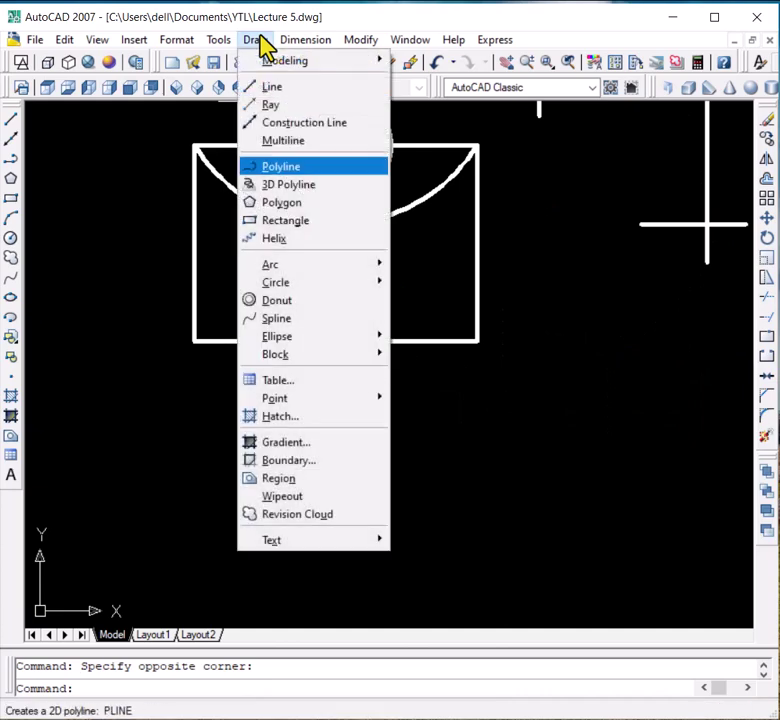
{"action": "mouse_move", "coordinate": [276, 282]}
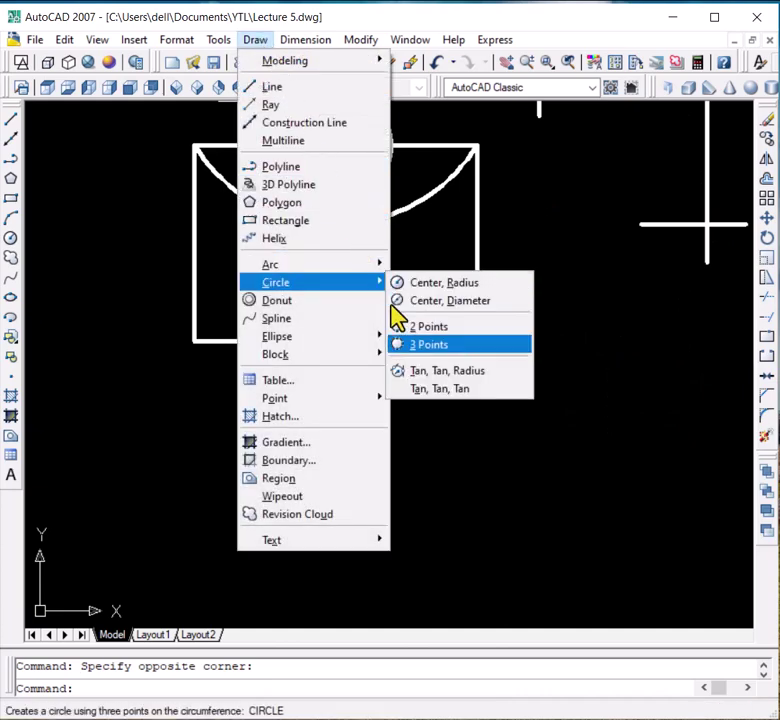
{"action": "left_click", "coordinate": [428, 371]}
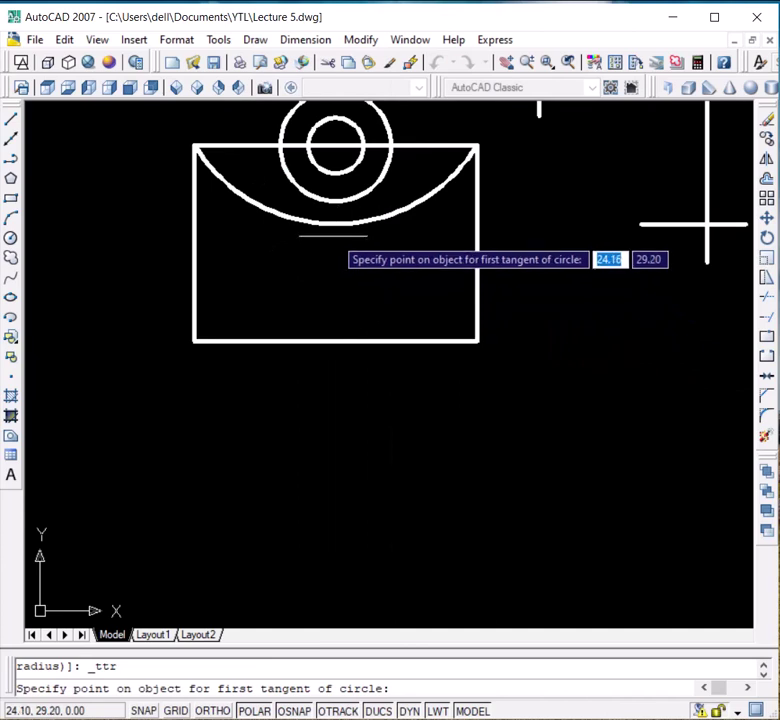
{"action": "left_click", "coordinate": [327, 222]}
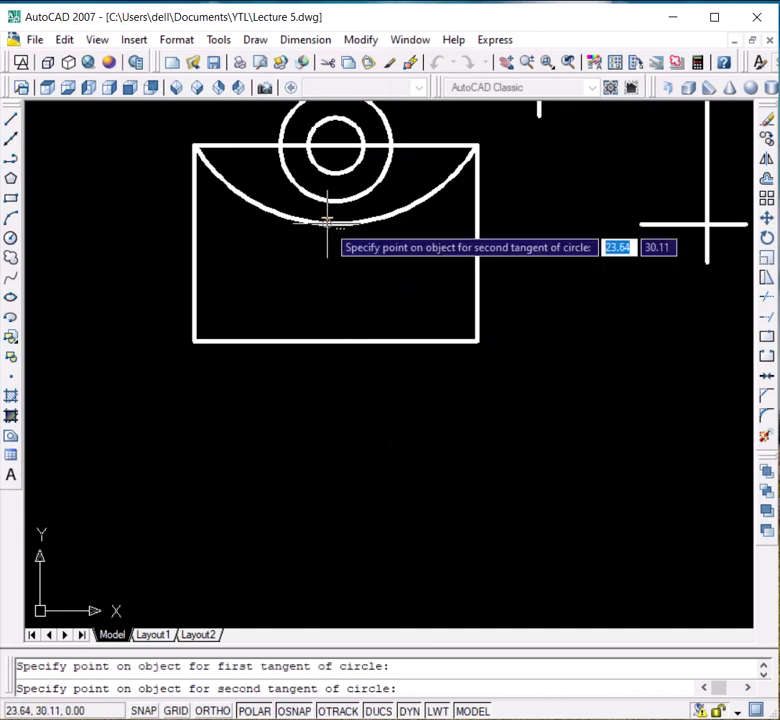
{"action": "left_click", "coordinate": [324, 341]}
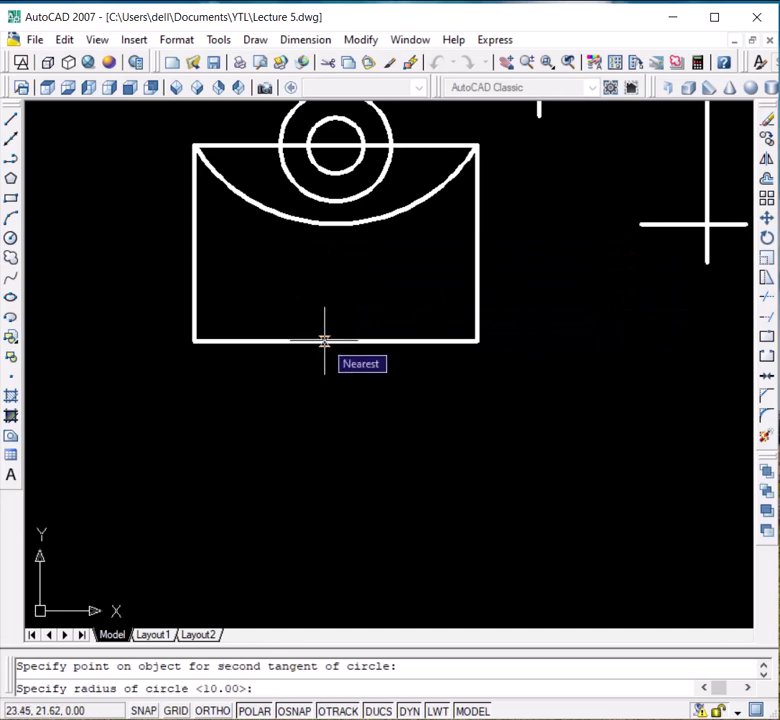
{"action": "type", "text": "1"}
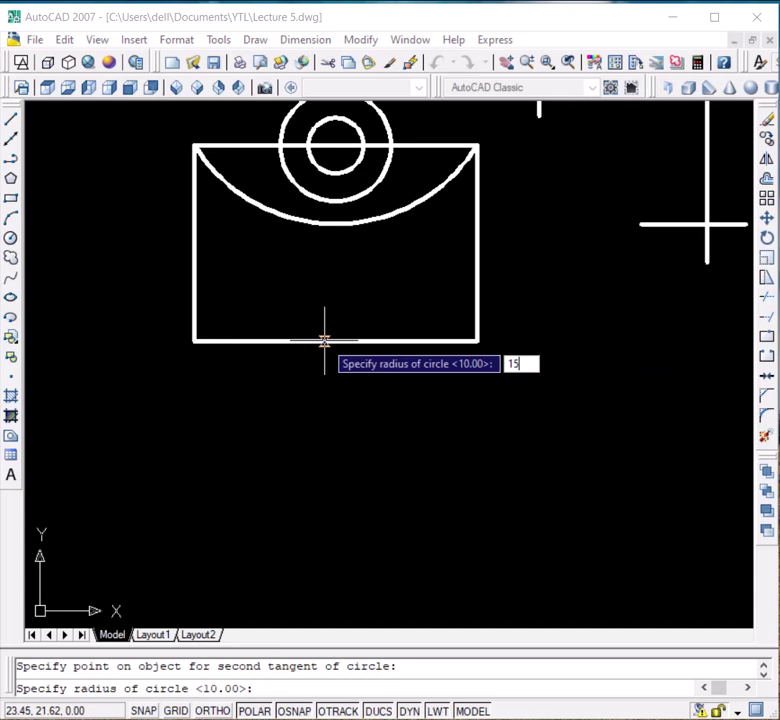
{"action": "type", "text": "5"}
{"action": "key", "text": "Return"}
{"action": "scroll", "coordinate": [324, 341], "scroll_direction": "down", "scroll_amount": 1}
{"action": "key", "text": "Delete"}
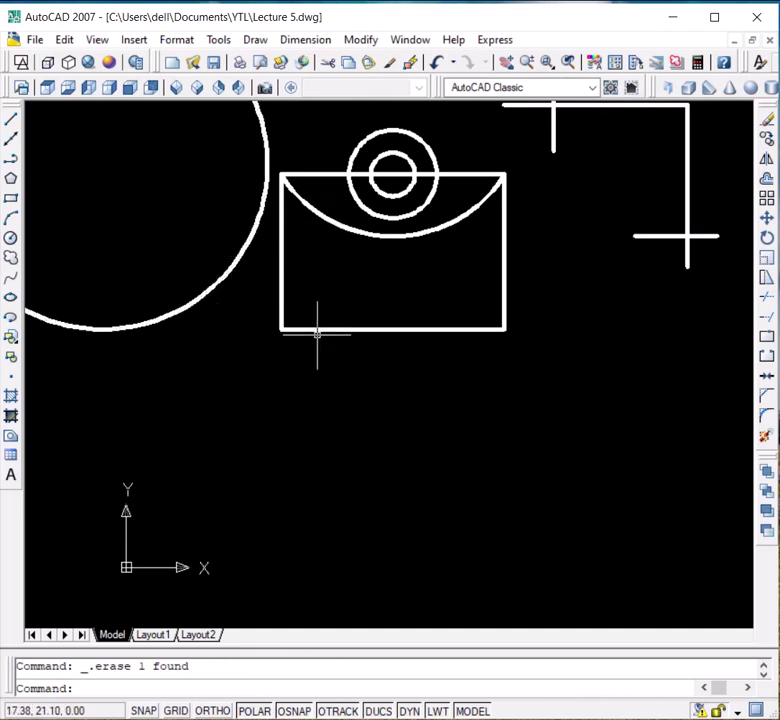
Lengthen the large arc beyond the rectangle's upper-left corner so that it curves up past the side of the radius 15 circle.
{"action": "scroll", "coordinate": [390, 298], "scroll_direction": "down", "scroll_amount": 2}
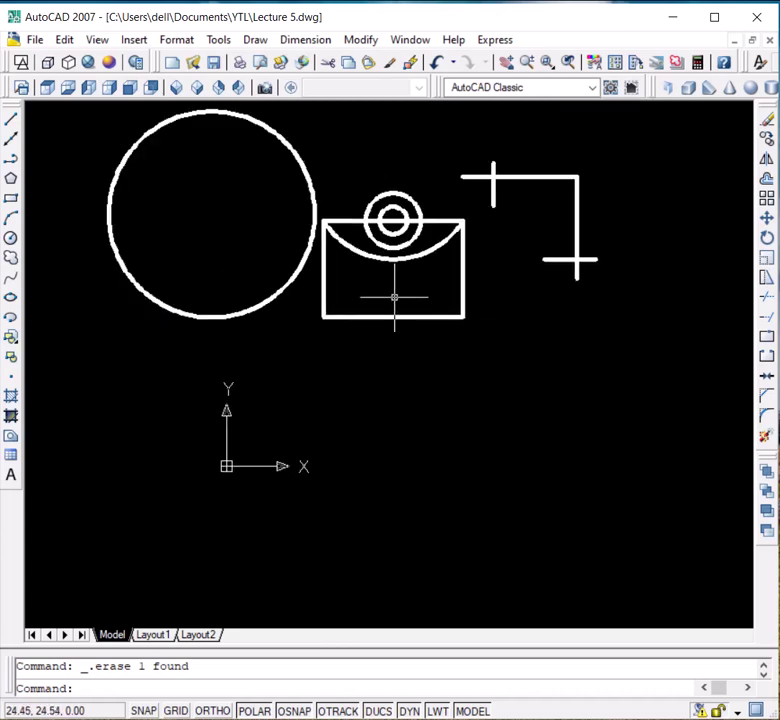
{"action": "left_click", "coordinate": [323, 260]}
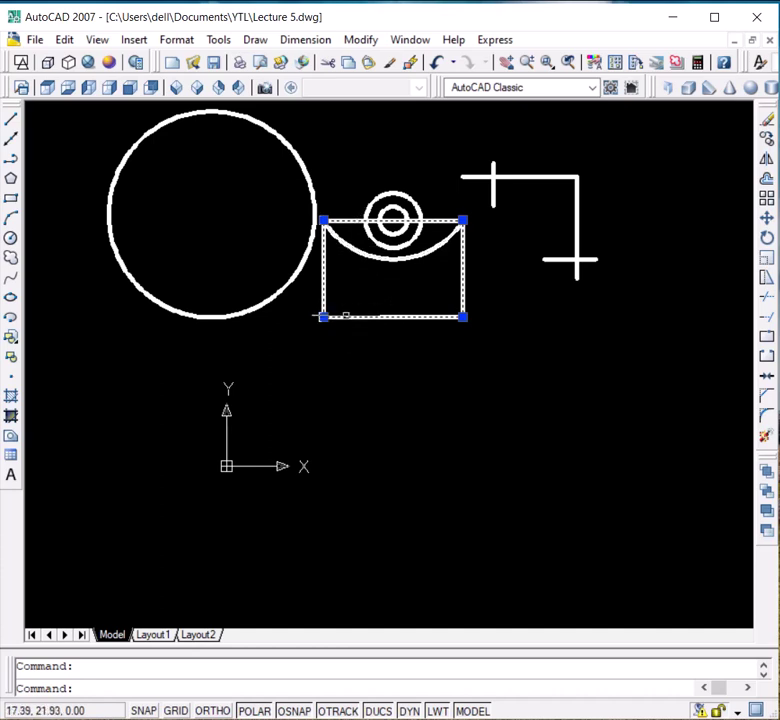
{"action": "left_click", "coordinate": [343, 245]}
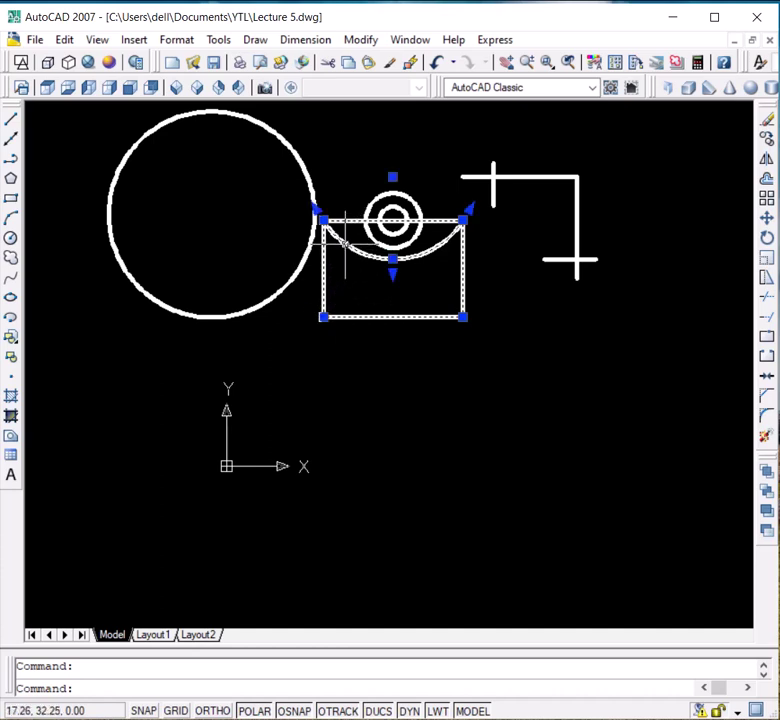
{"action": "left_click", "coordinate": [316, 209]}
{"action": "left_click", "coordinate": [316, 212]}
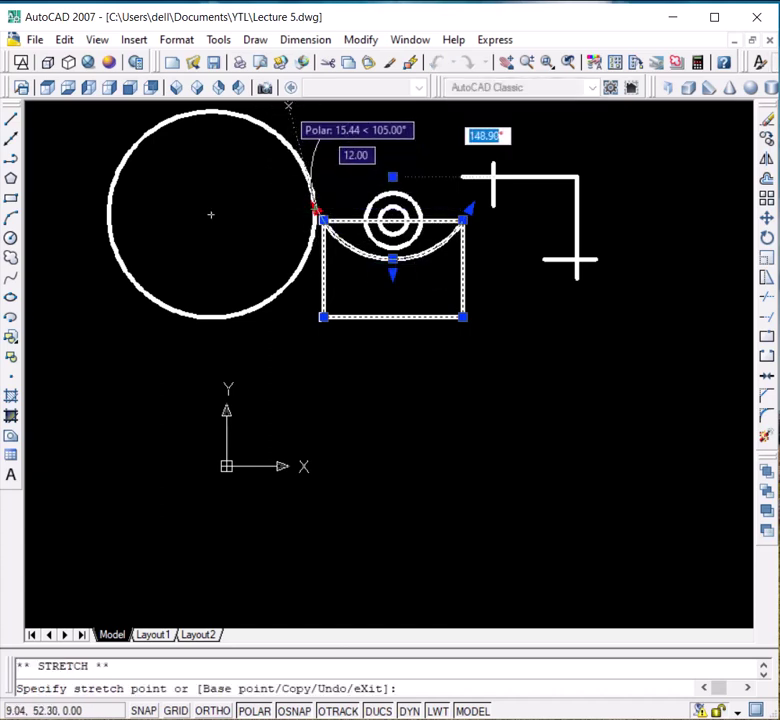
{"action": "left_click", "coordinate": [287, 104]}
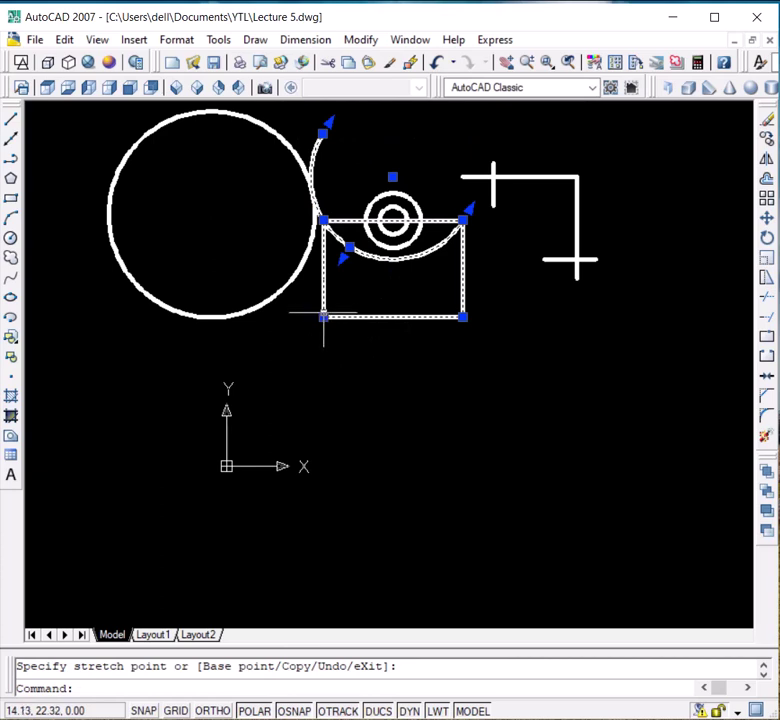
{"action": "key", "text": "Escape"}
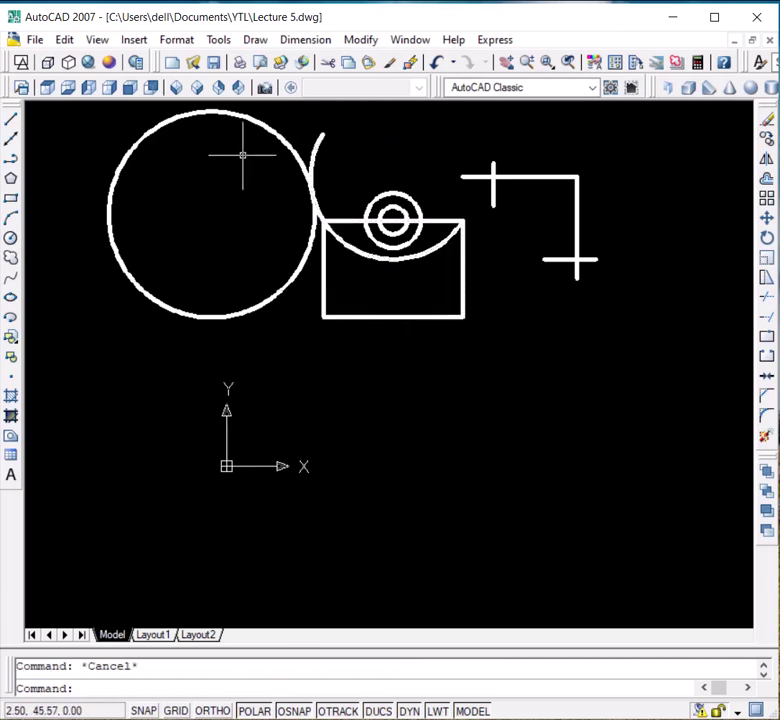
Draw a horizontal line from the rectangle's lower-left corner leftward, passing under the radius 15 circle.
{"action": "left_click", "coordinate": [11, 120]}
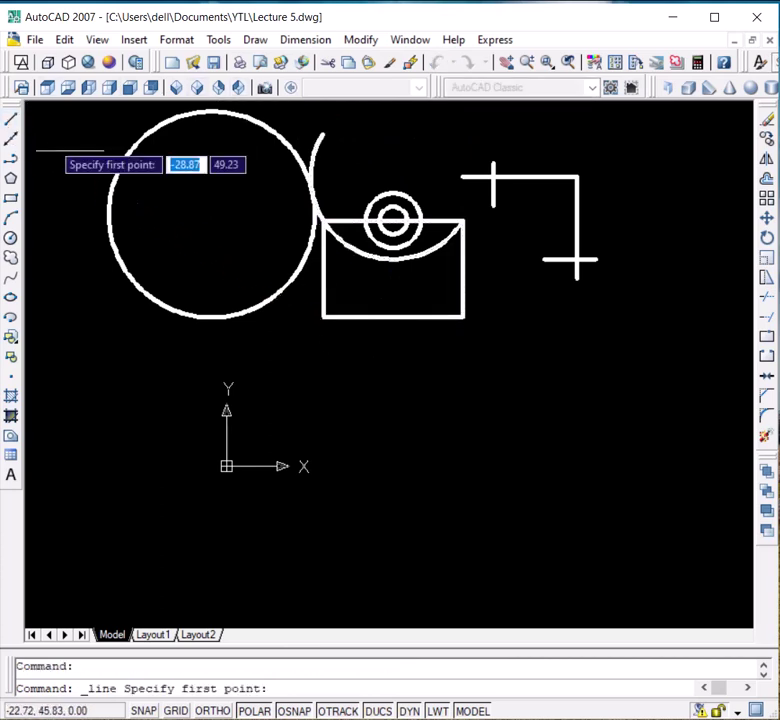
{"action": "left_click", "coordinate": [323, 316]}
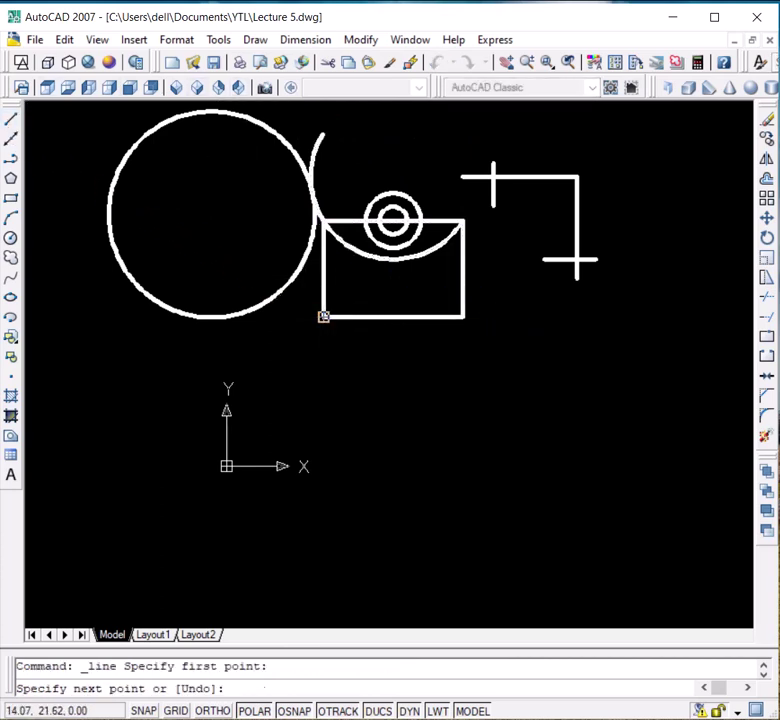
{"action": "left_click", "coordinate": [141, 316]}
{"action": "key", "text": "Escape"}
Inspect where the radius 15 circle touches the horizontal line and the lengthened arc.
{"action": "scroll", "coordinate": [212, 316], "scroll_direction": "up", "scroll_amount": 5}
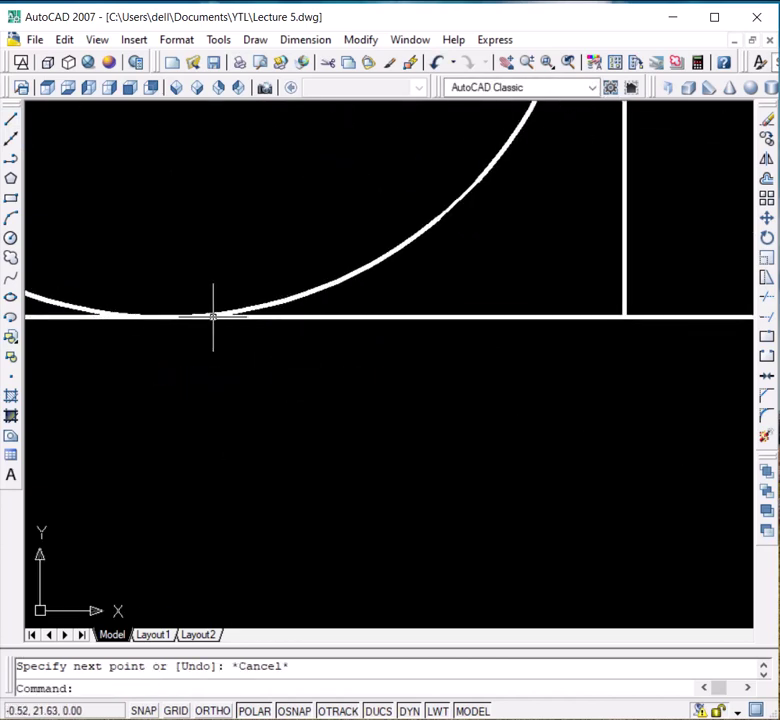
{"action": "scroll", "coordinate": [212, 316], "scroll_direction": "down", "scroll_amount": 5}
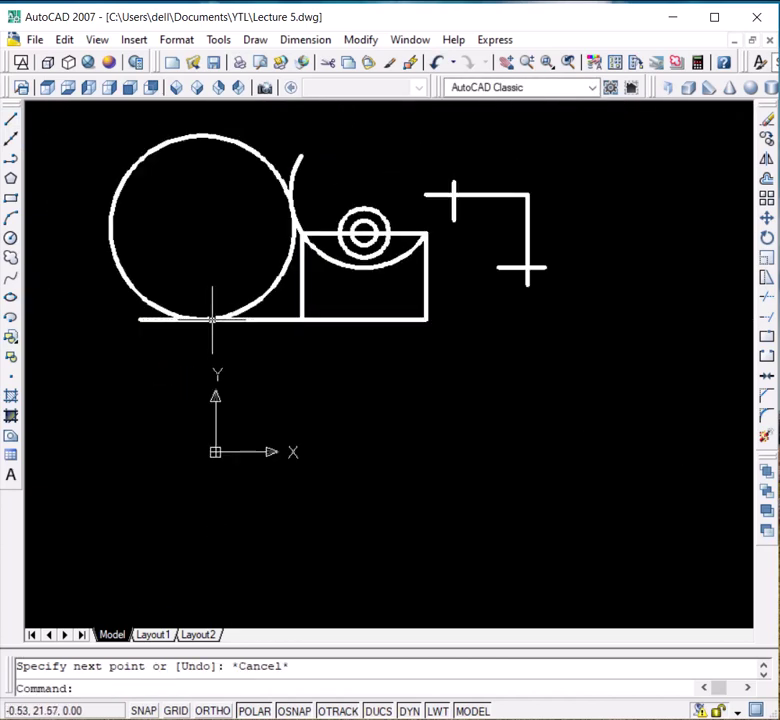
{"action": "scroll", "coordinate": [289, 235], "scroll_direction": "up", "scroll_amount": 3}
{"action": "scroll", "coordinate": [289, 235], "scroll_direction": "up", "scroll_amount": 1}
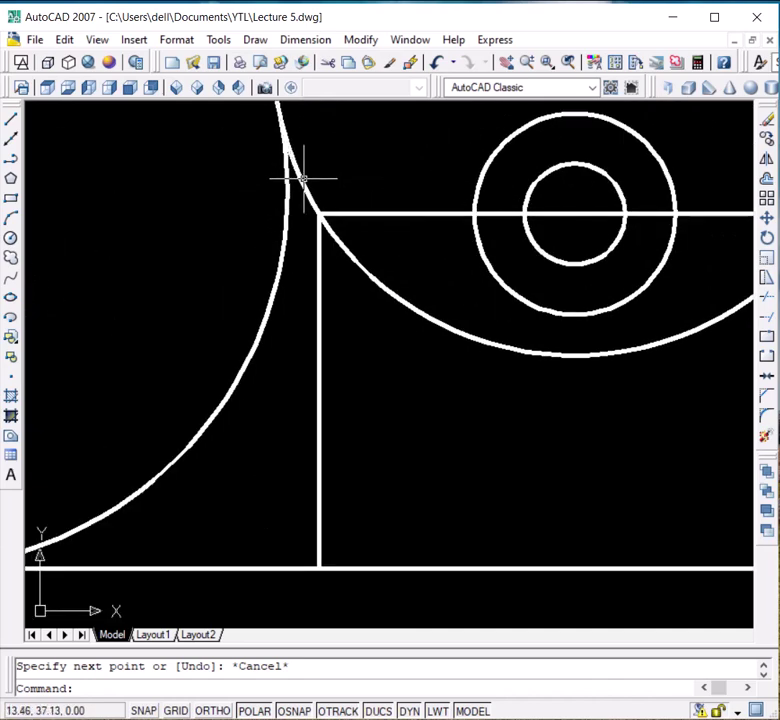
{"action": "scroll", "coordinate": [300, 180], "scroll_direction": "down", "scroll_amount": 4}
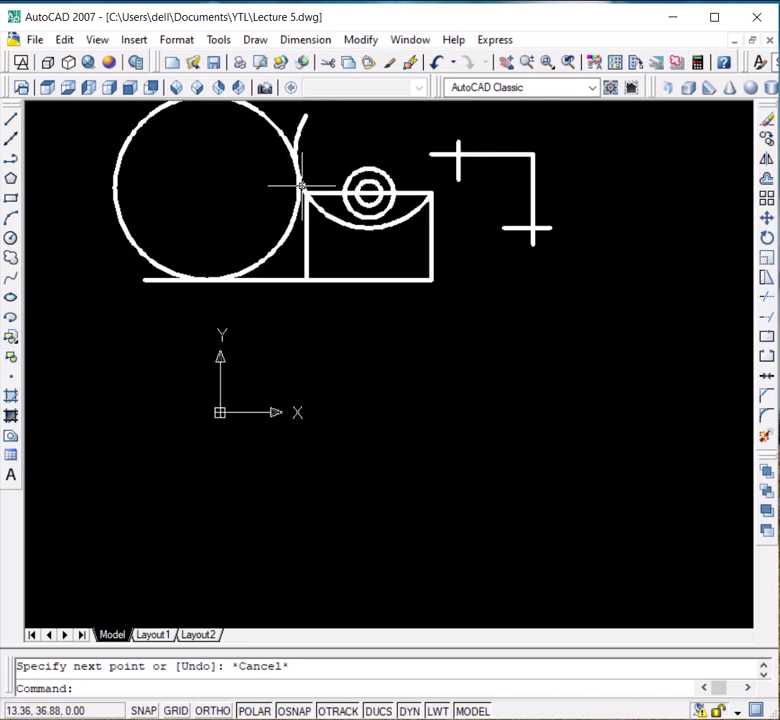
{"action": "key", "text": "Escape"}
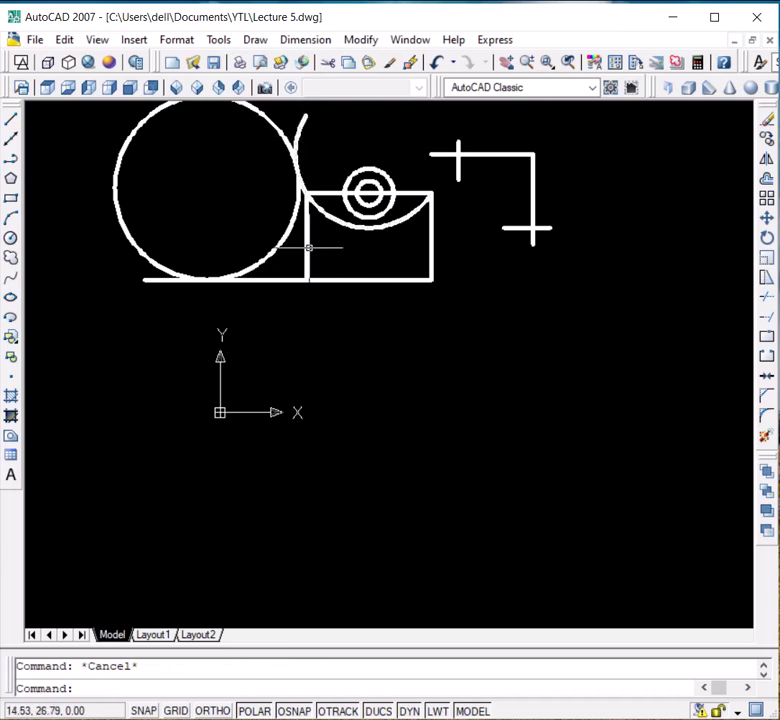
{"action": "scroll", "coordinate": [309, 247], "scroll_direction": "down", "scroll_amount": 2}
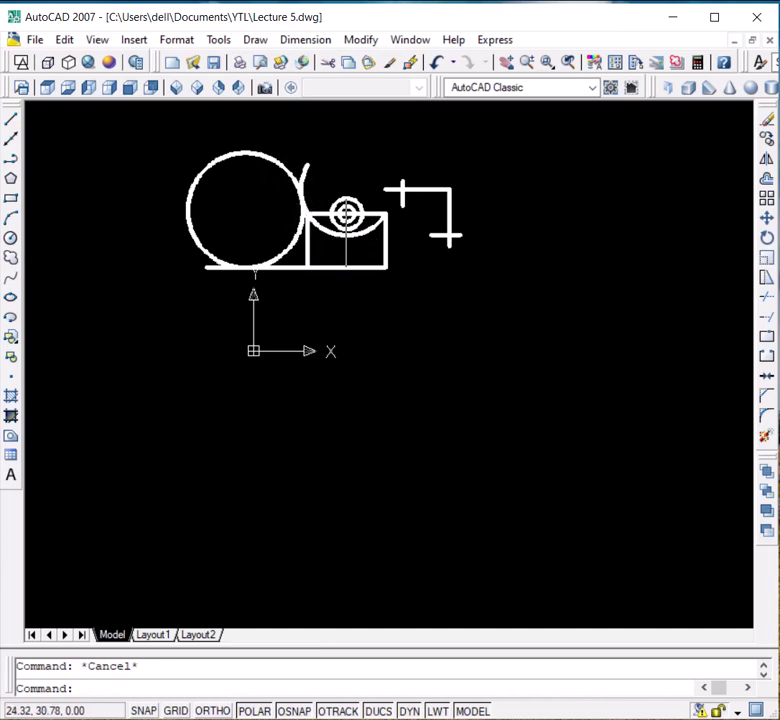
Draw a Tan, Tan, Radius circle of radius 5 tangent to the arc and the rectangle's lower edge, near its lower-right corner.
{"action": "scroll", "coordinate": [348, 237], "scroll_direction": "up", "scroll_amount": 8}
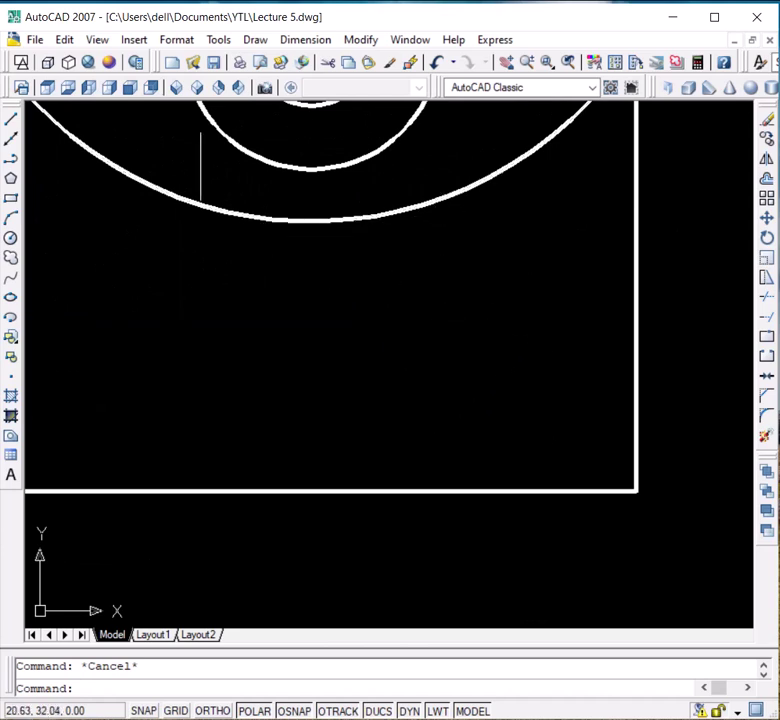
{"action": "left_click", "coordinate": [252, 40]}
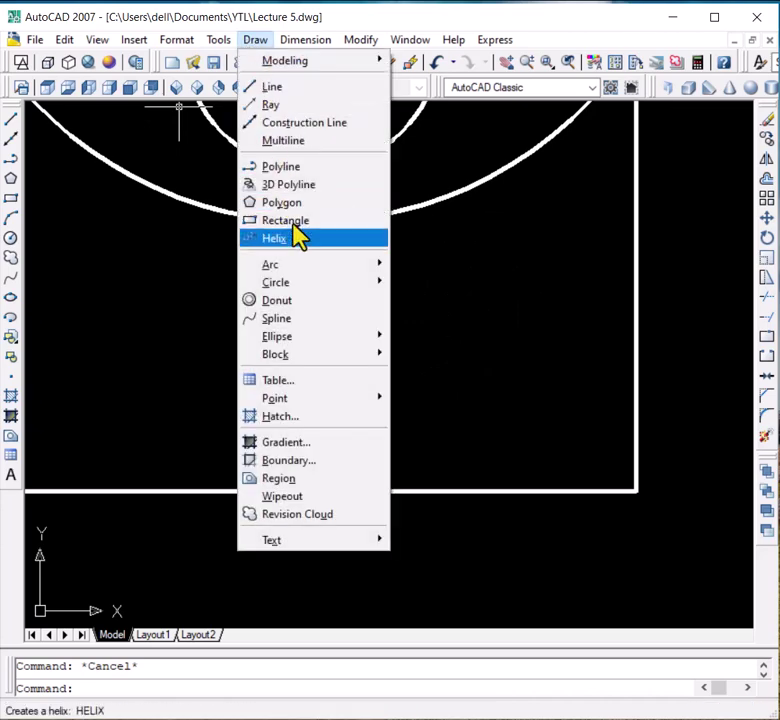
{"action": "mouse_move", "coordinate": [314, 284]}
{"action": "left_click", "coordinate": [438, 371]}
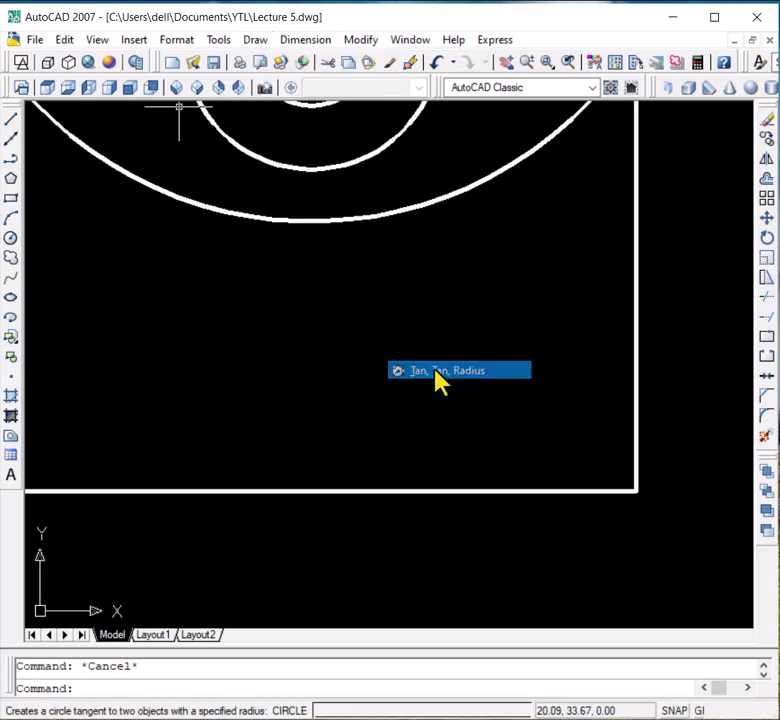
{"action": "left_click", "coordinate": [397, 211]}
{"action": "left_click", "coordinate": [420, 489]}
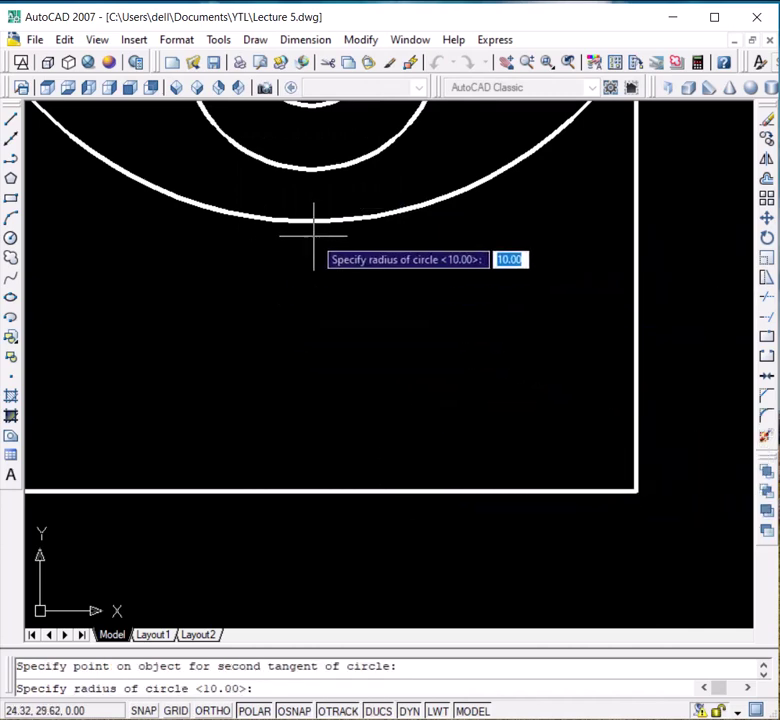
{"action": "type", "text": "5"}
{"action": "key", "text": "Return"}
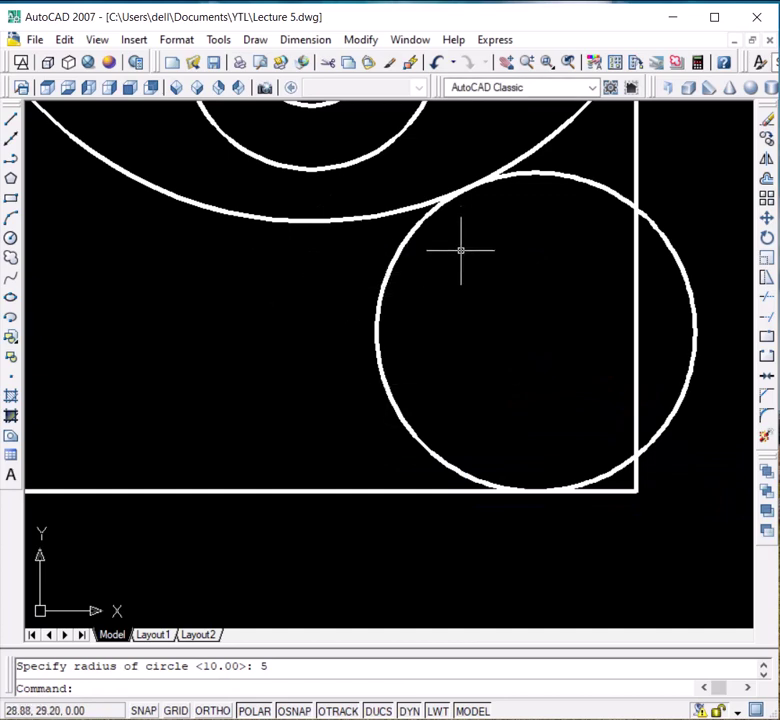
{"action": "left_click", "coordinate": [534, 172]}
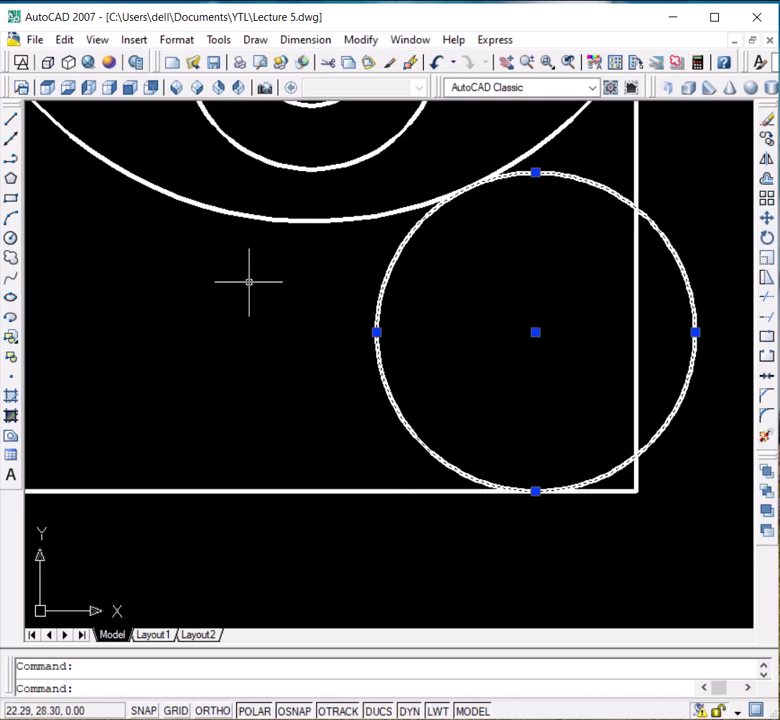
Draw a Tan, Tan, Tan circle tangent to the radius 15 circle, the radius 5 circle and the arc.
{"action": "scroll", "coordinate": [275, 275], "scroll_direction": "down", "scroll_amount": 4}
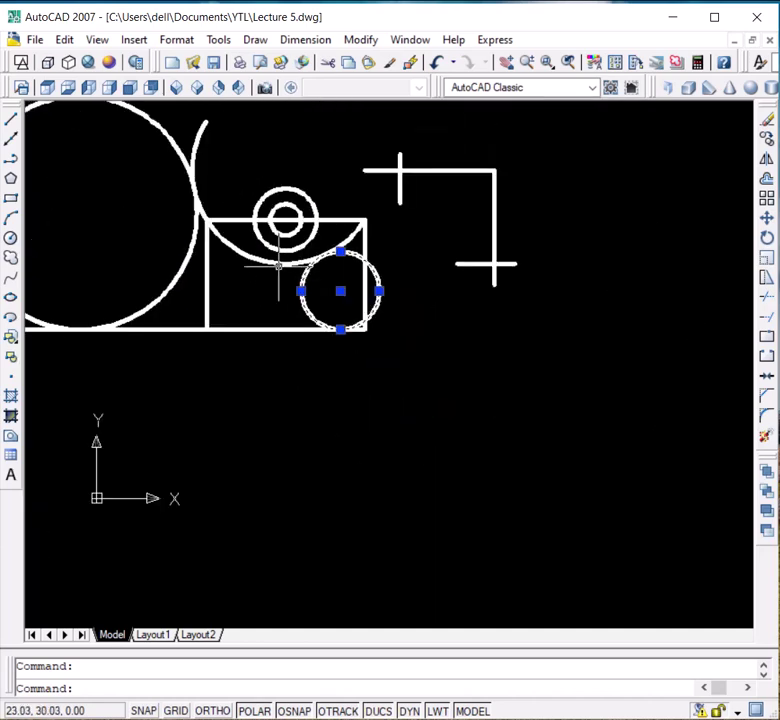
{"action": "left_click", "coordinate": [254, 40]}
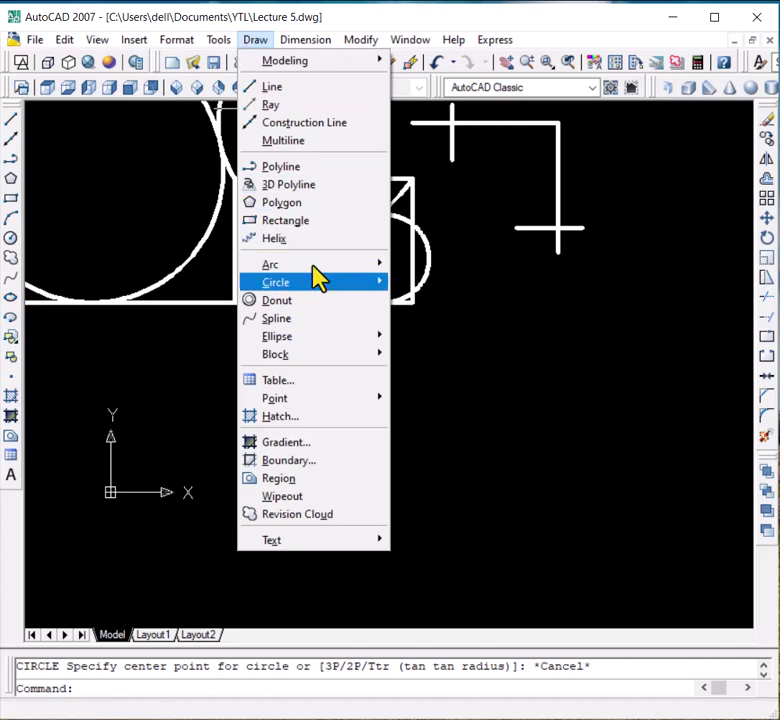
{"action": "mouse_move", "coordinate": [318, 280]}
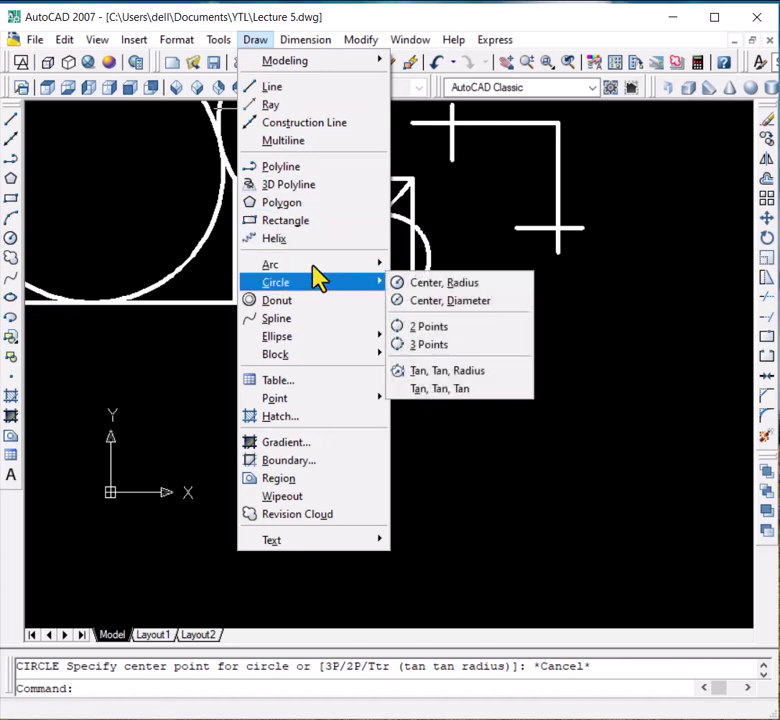
{"action": "left_click", "coordinate": [462, 398]}
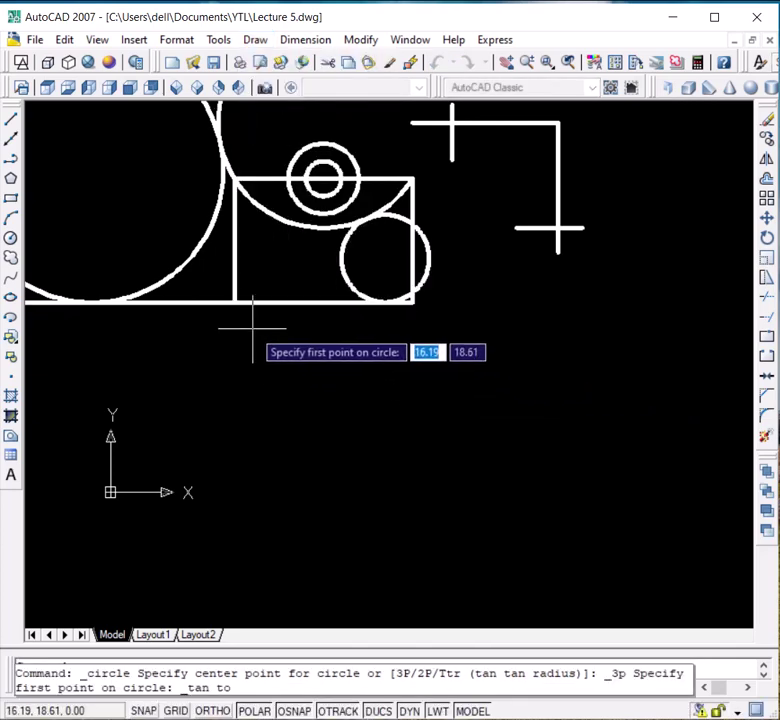
{"action": "left_click", "coordinate": [205, 245]}
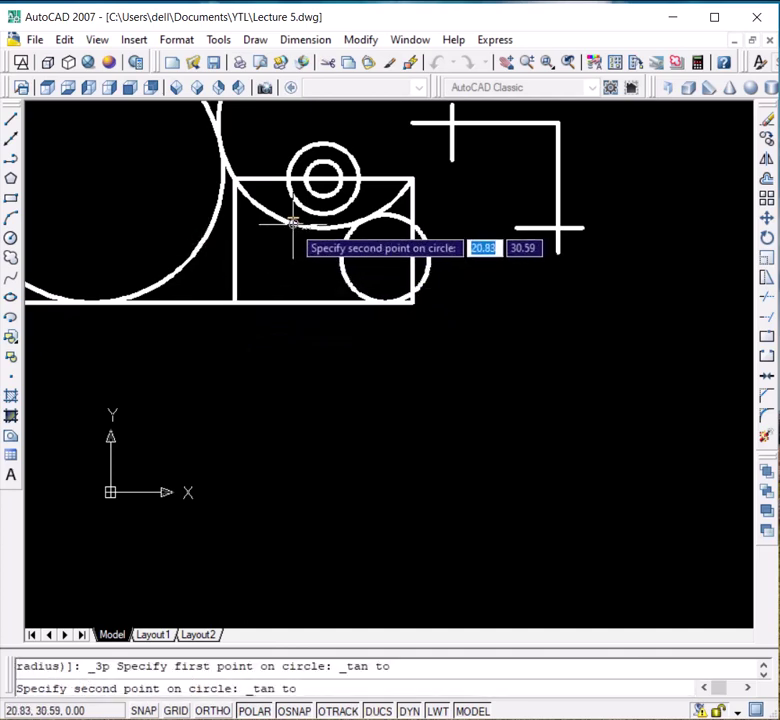
{"action": "left_click", "coordinate": [343, 277]}
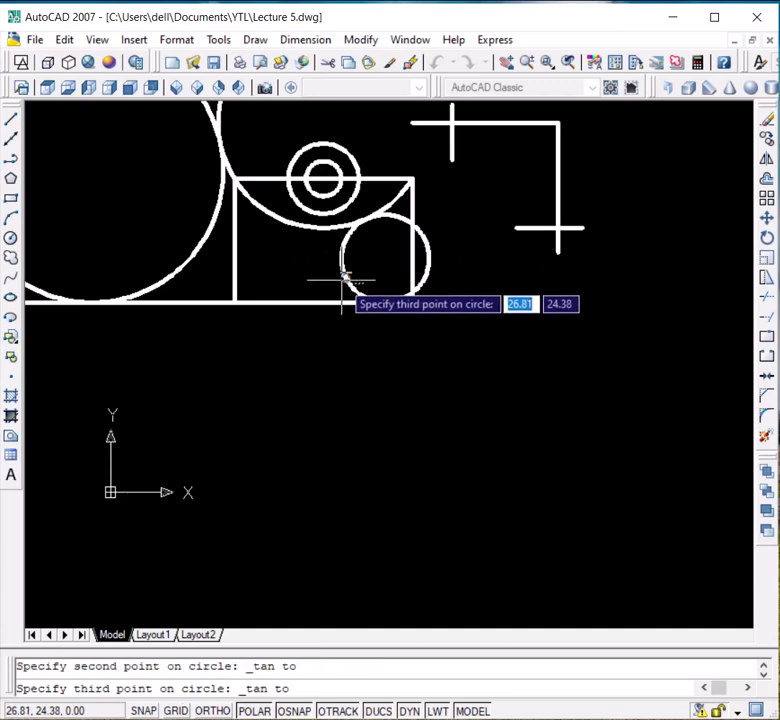
{"action": "left_click", "coordinate": [294, 227]}
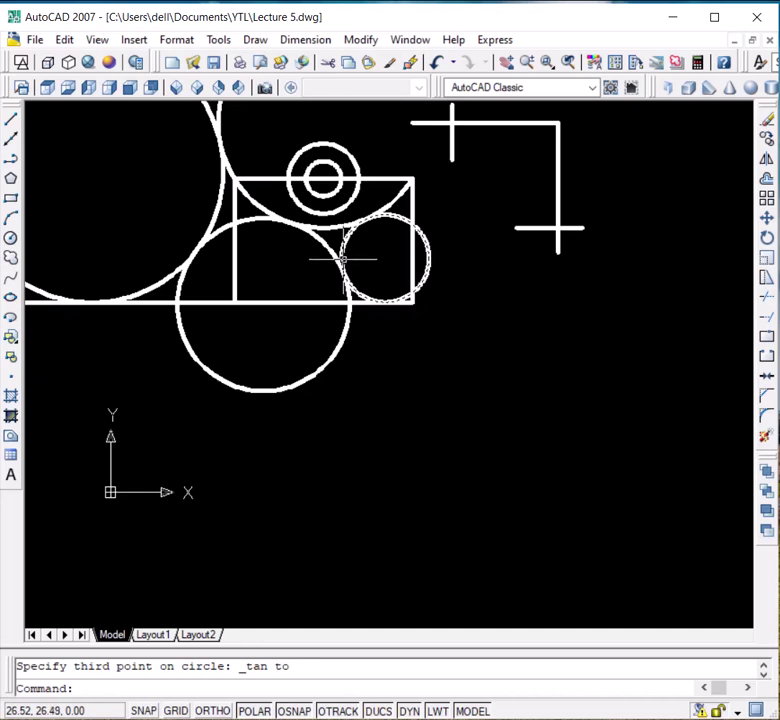
{"action": "scroll", "coordinate": [343, 258], "scroll_direction": "up", "scroll_amount": 2}
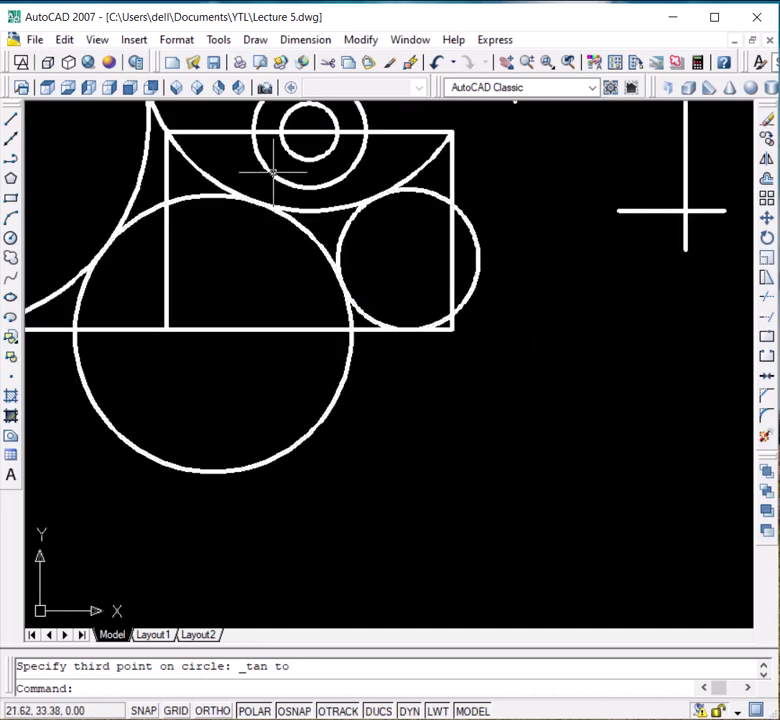
Place four donuts with inside diameter 1 and outside diameter 2 in the empty area below and beside the right-hand cross lines.
{"action": "left_click", "coordinate": [256, 42]}
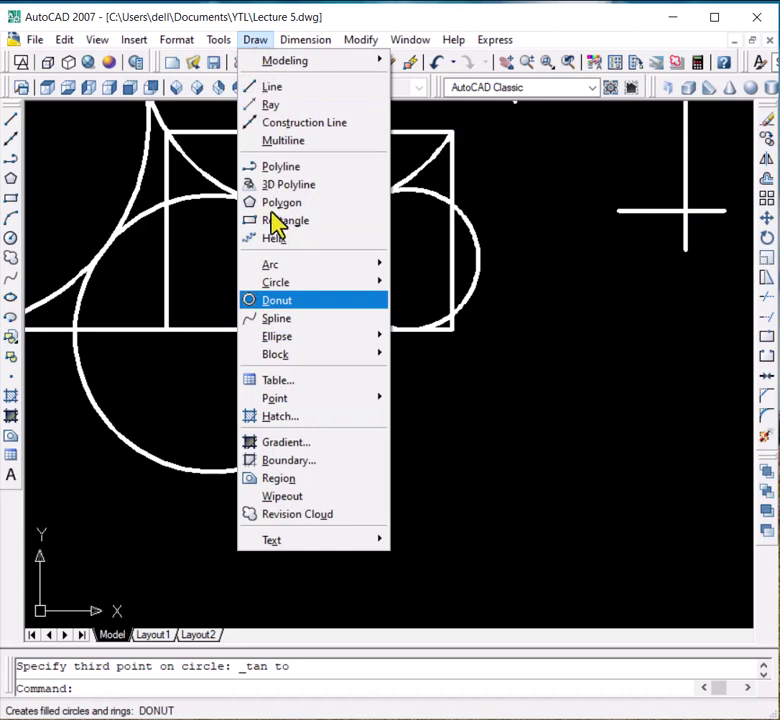
{"action": "left_click", "coordinate": [284, 301]}
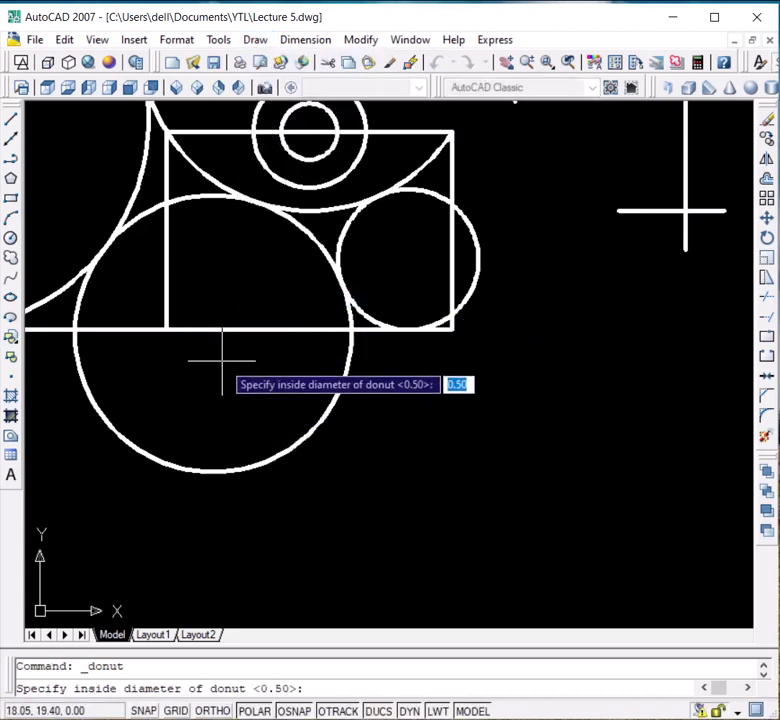
{"action": "scroll", "coordinate": [222, 362], "scroll_direction": "down", "scroll_amount": 3}
{"action": "scroll", "coordinate": [324, 407], "scroll_direction": "up", "scroll_amount": 3}
{"action": "scroll", "coordinate": [317, 403], "scroll_direction": "down", "scroll_amount": 1}
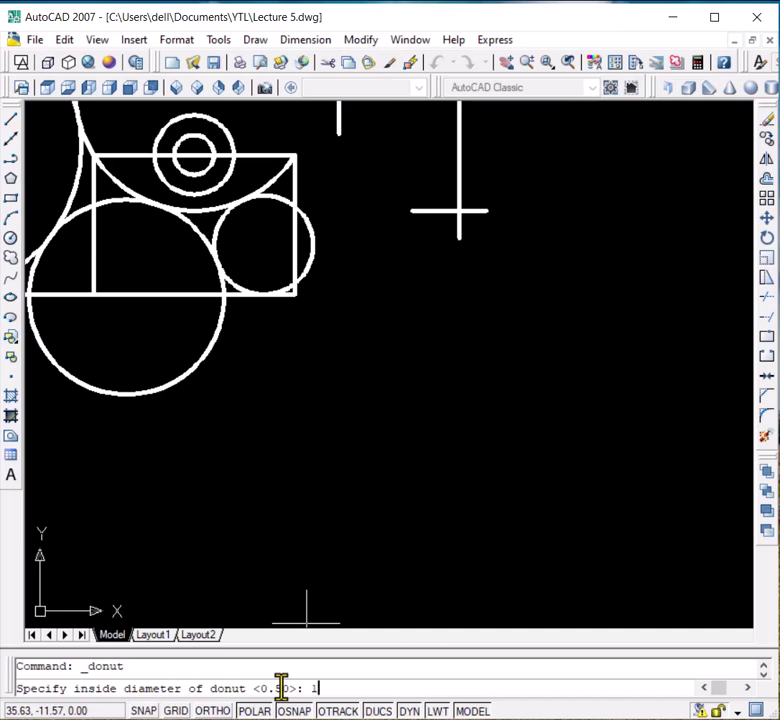
{"action": "key", "text": "Return"}
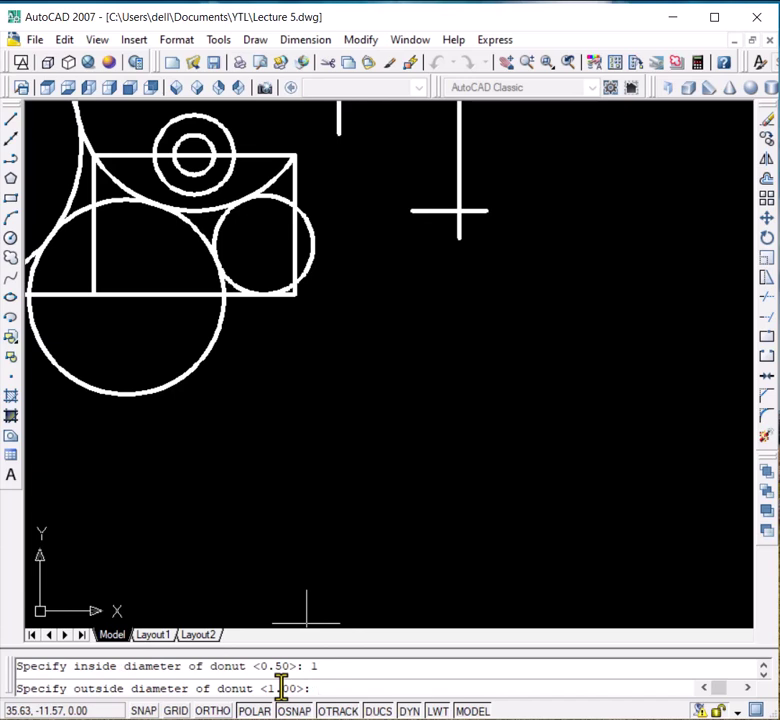
{"action": "key", "text": "Return"}
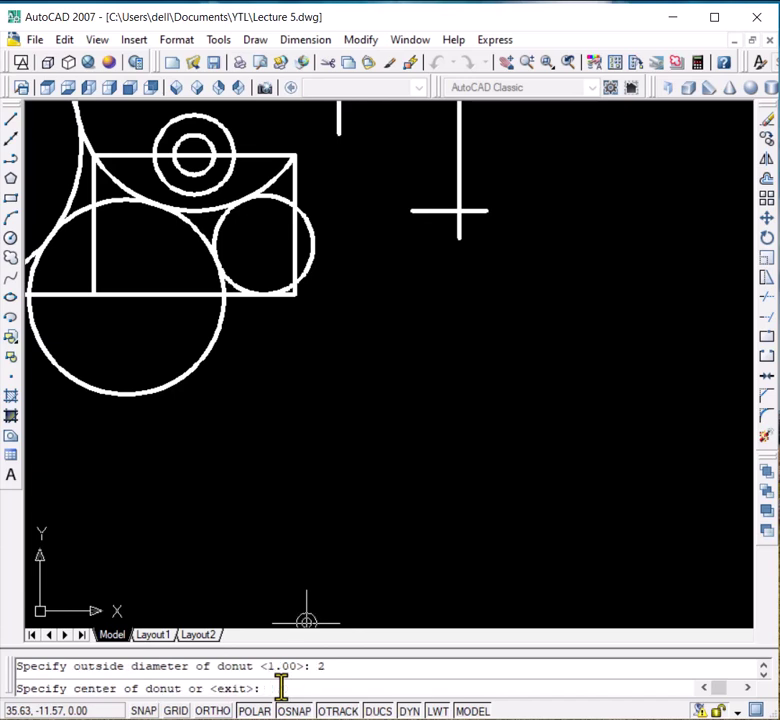
{"action": "left_click", "coordinate": [406, 355]}
{"action": "left_click", "coordinate": [500, 355]}
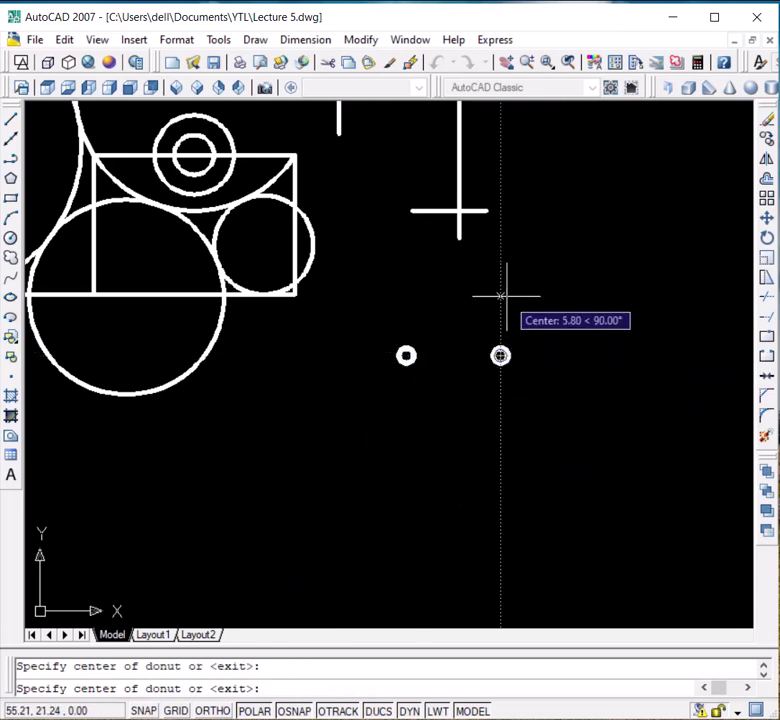
{"action": "left_click", "coordinate": [500, 285]}
{"action": "left_click", "coordinate": [563, 222]}
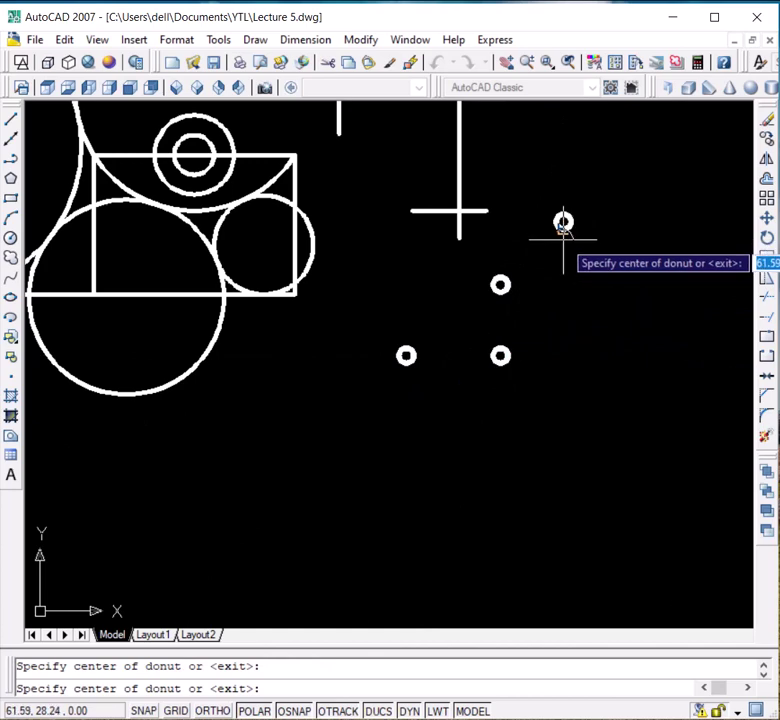
{"action": "scroll", "coordinate": [556, 221], "scroll_direction": "up", "scroll_amount": 8}
{"action": "scroll", "coordinate": [550, 216], "scroll_direction": "down", "scroll_amount": 9}
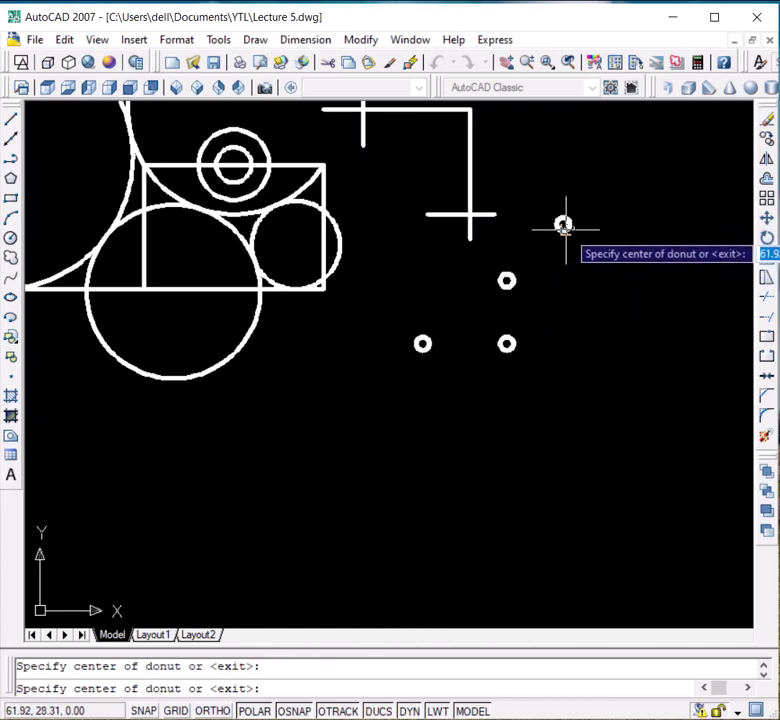
{"action": "key", "text": "Escape"}
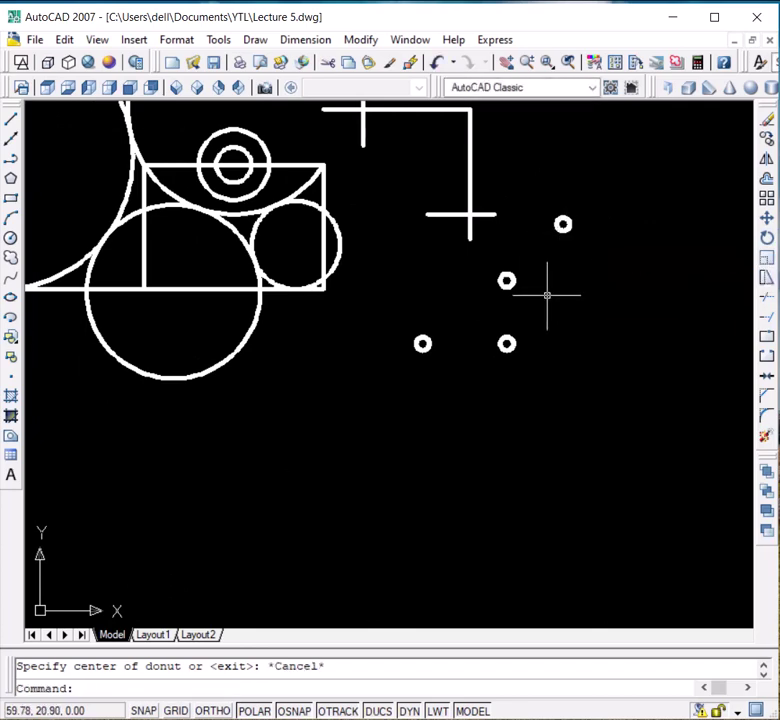
Place three solid filled donuts with inside diameter 0 and outside diameter 2 below the ring-shaped donuts.
{"action": "key", "text": "Return"}
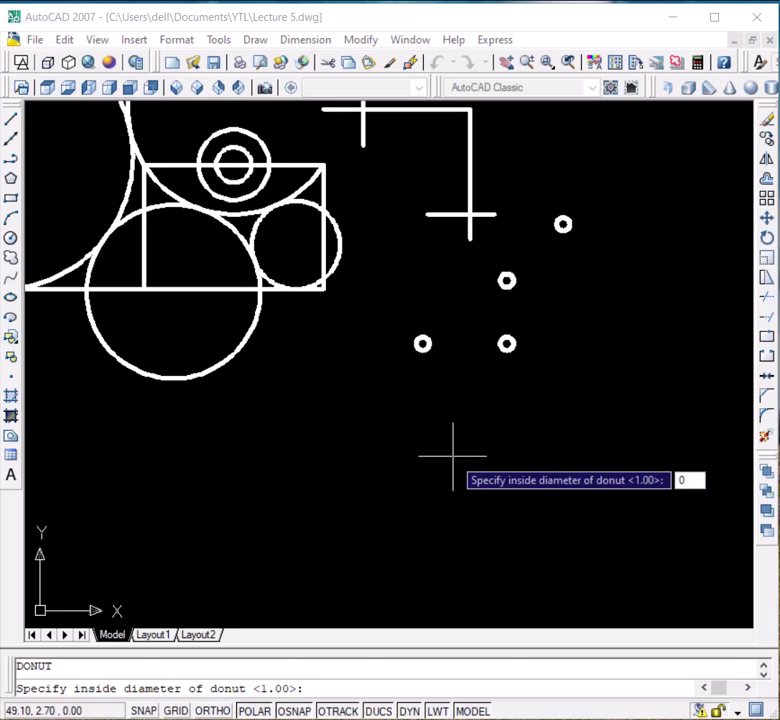
{"action": "key", "text": "Return"}
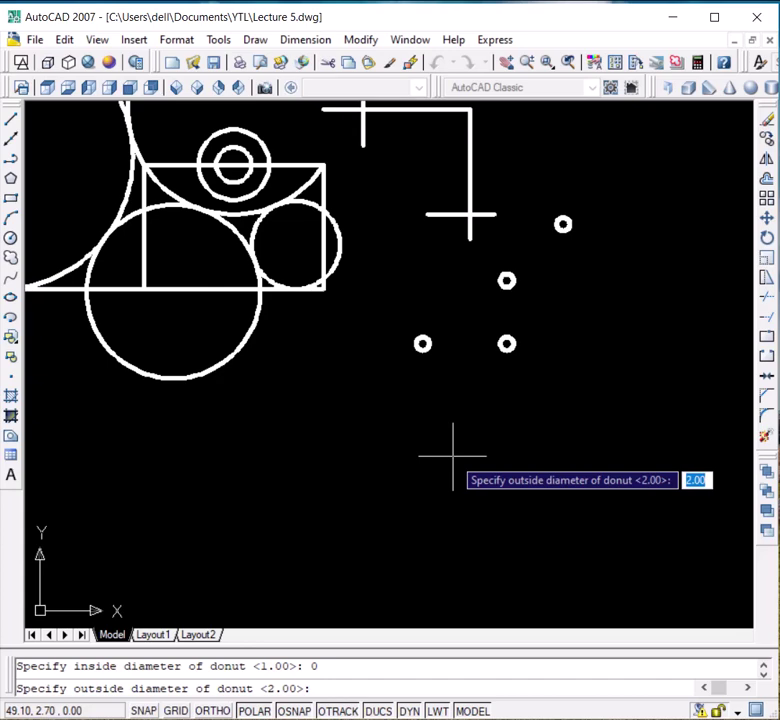
{"action": "key", "text": "Return"}
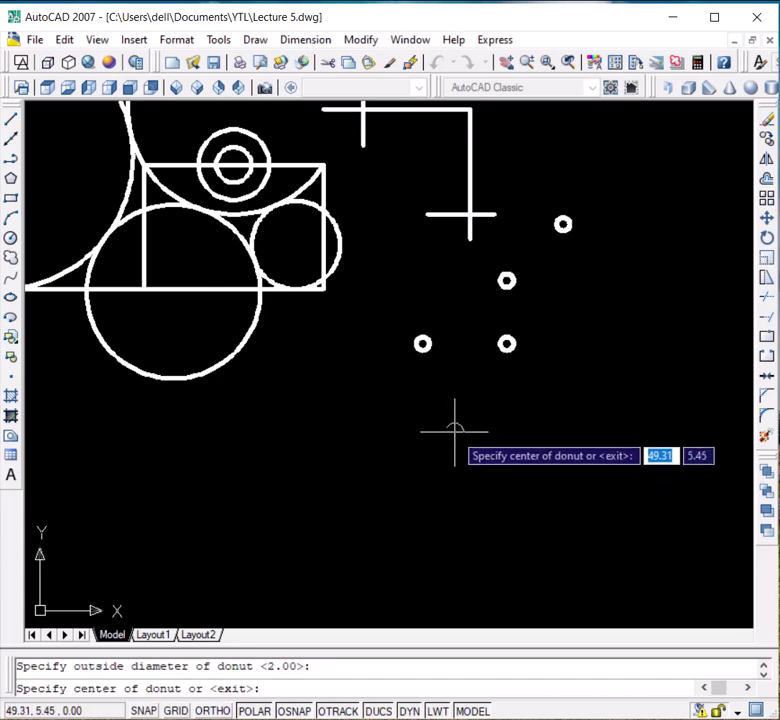
{"action": "left_click", "coordinate": [454, 432]}
{"action": "left_click", "coordinate": [529, 432]}
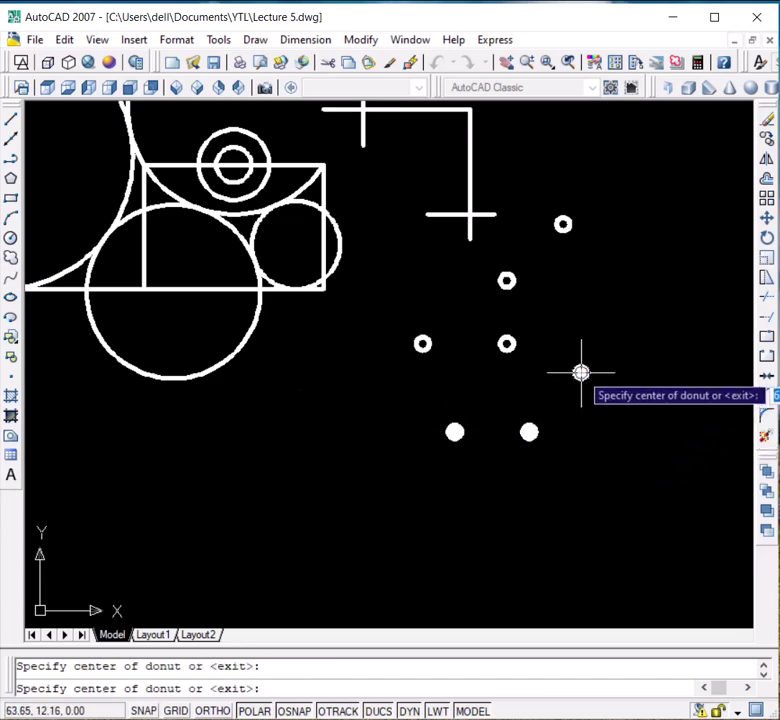
{"action": "scroll", "coordinate": [581, 372], "scroll_direction": "up", "scroll_amount": 5}
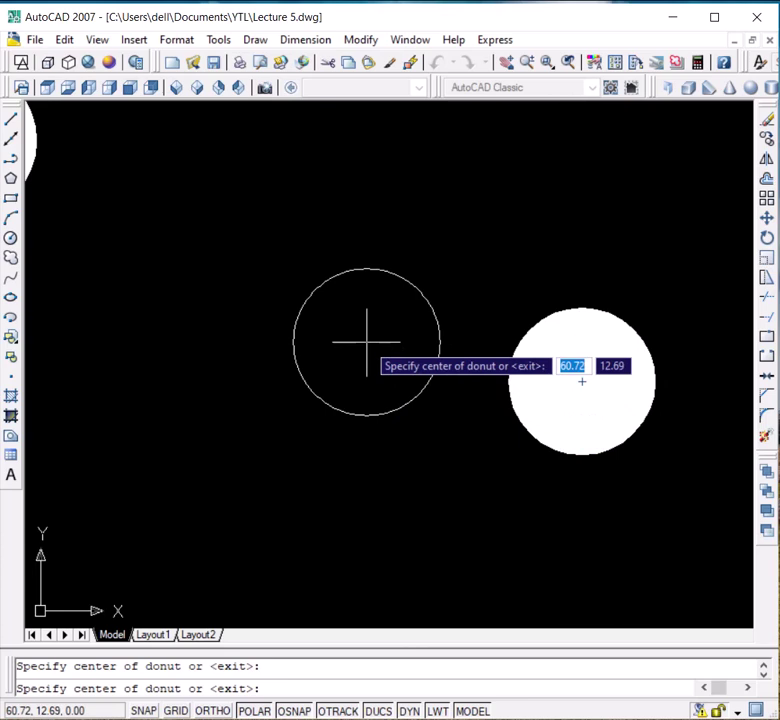
{"action": "key", "text": "Escape"}
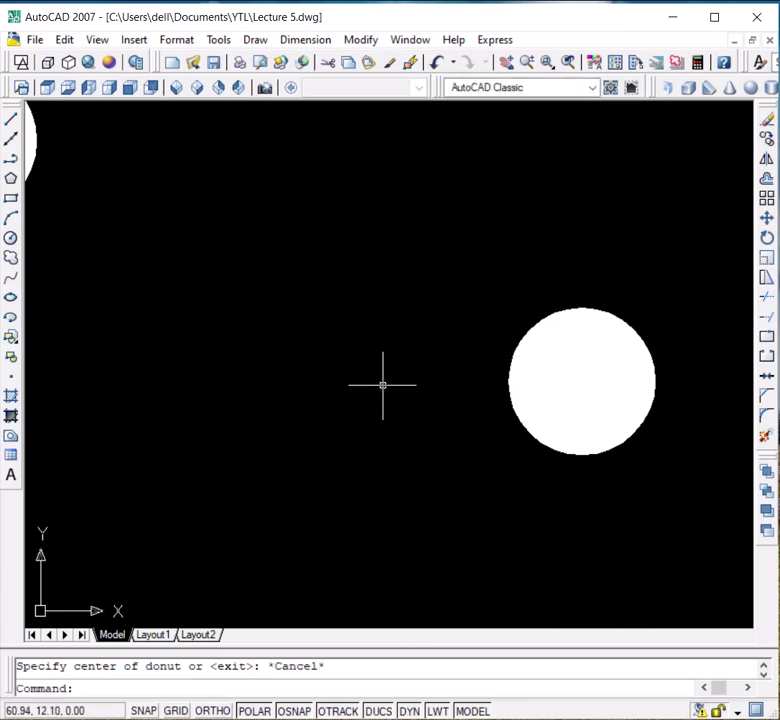
{"action": "scroll", "coordinate": [383, 384], "scroll_direction": "down", "scroll_amount": 4}
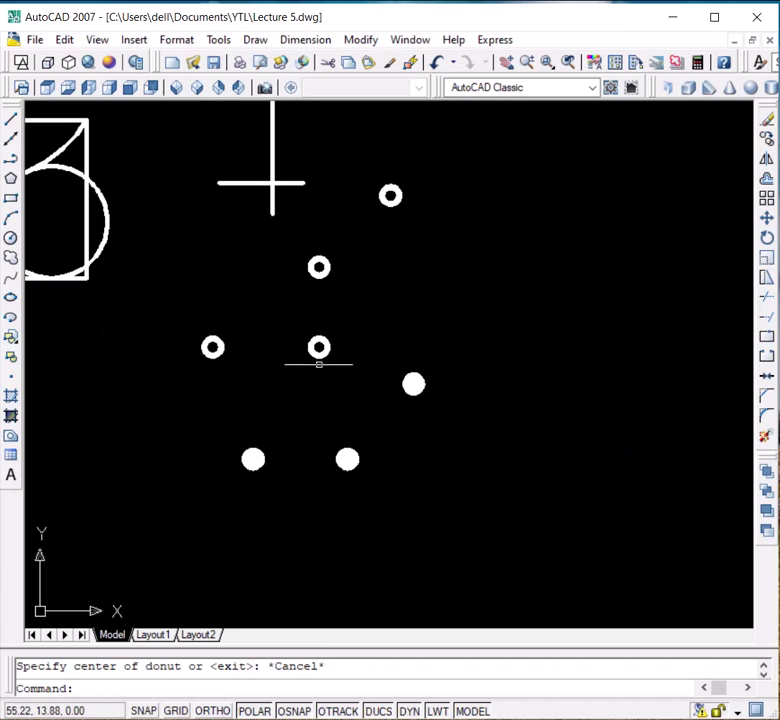
Draw a closed spline through seven points in the empty area beyond the donuts, using the Close option and picking its tangent direction.
{"action": "left_click", "coordinate": [255, 41]}
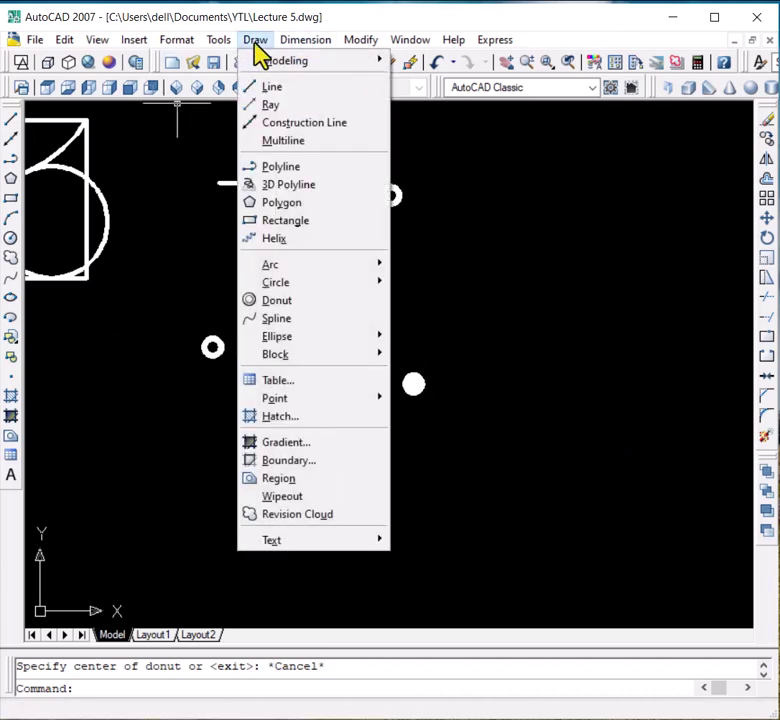
{"action": "left_click", "coordinate": [280, 318]}
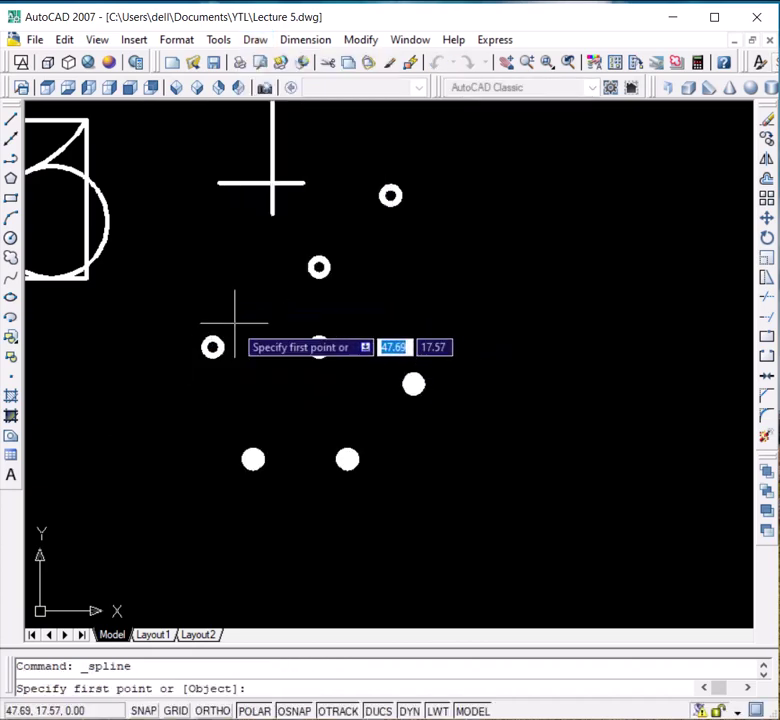
{"action": "scroll", "coordinate": [180, 325], "scroll_direction": "down", "scroll_amount": 3}
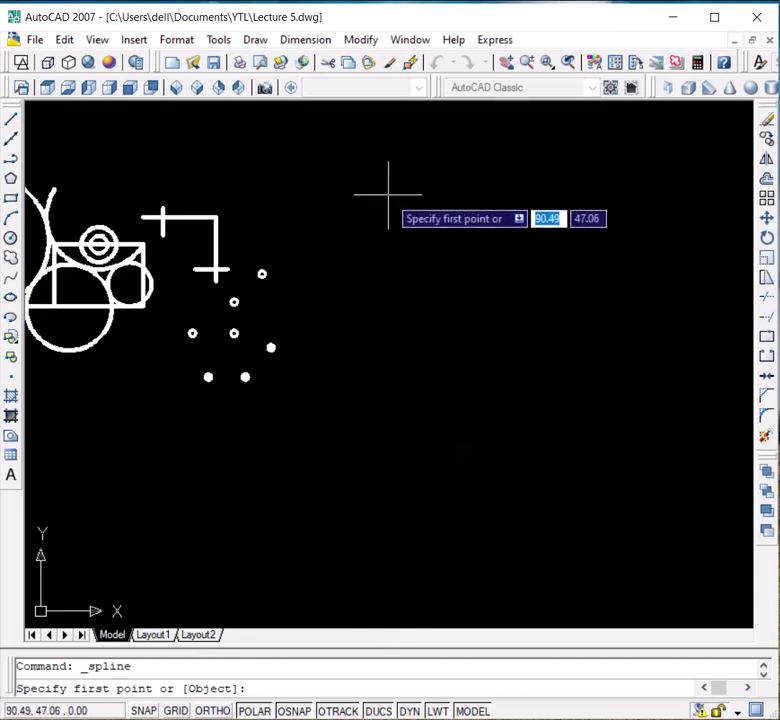
{"action": "left_click", "coordinate": [393, 197]}
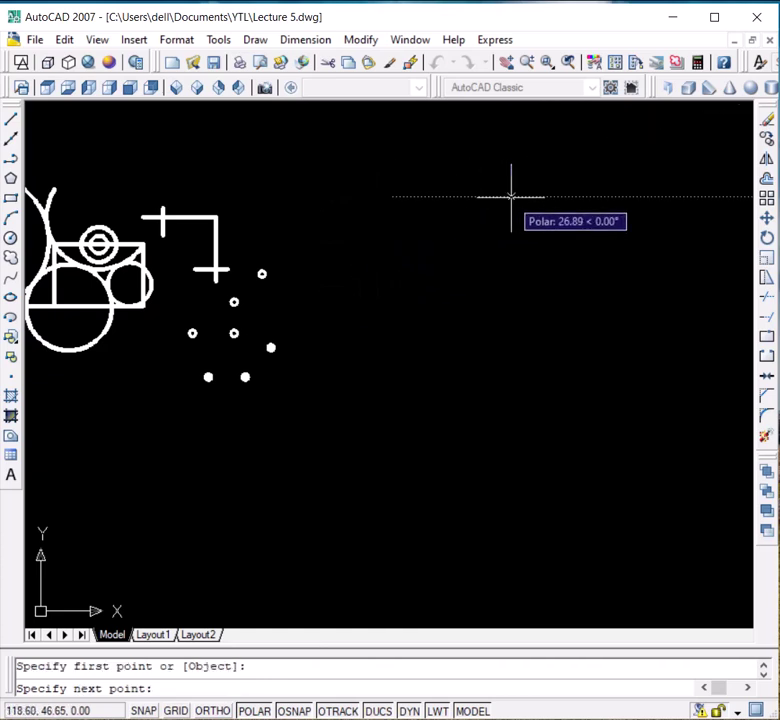
{"action": "left_click", "coordinate": [544, 196]}
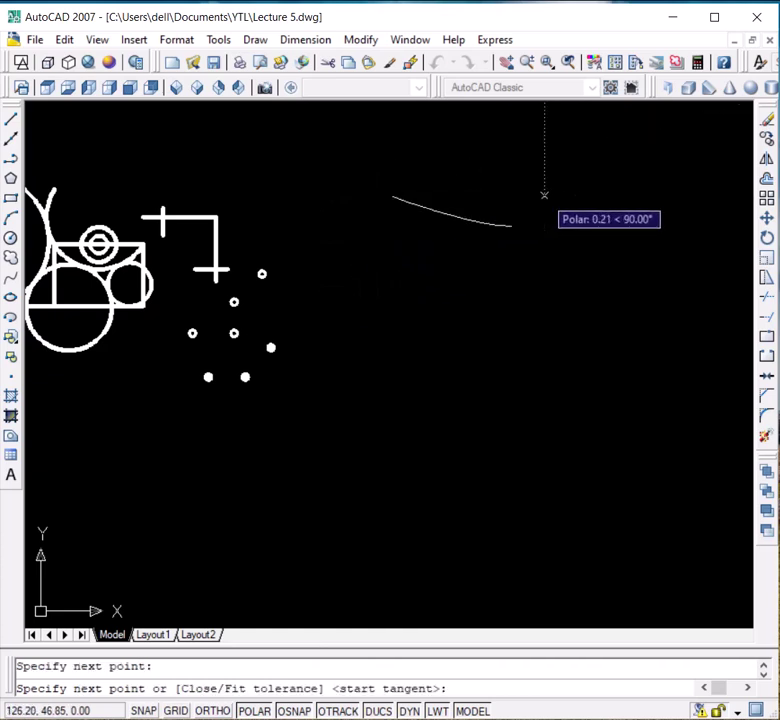
{"action": "left_click", "coordinate": [544, 331]}
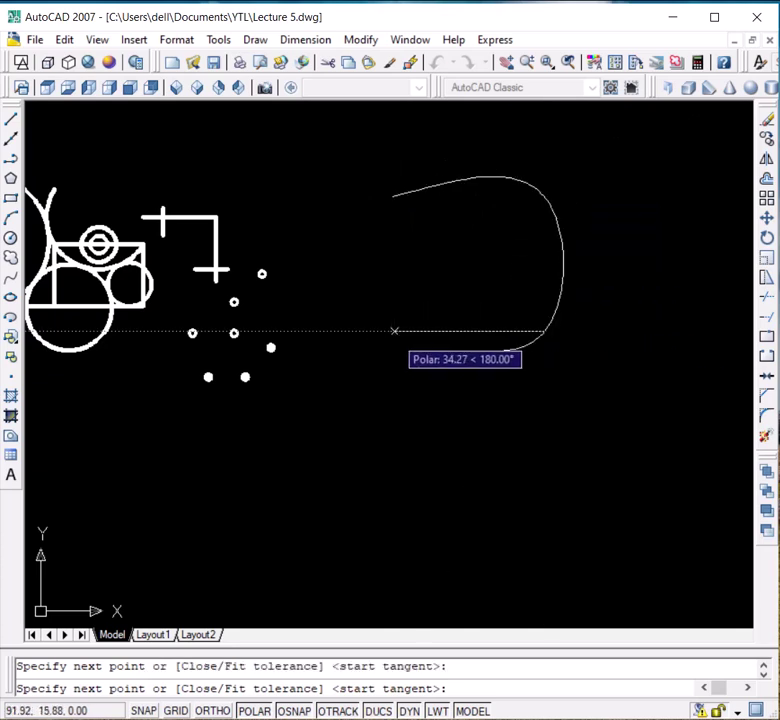
{"action": "left_click", "coordinate": [395, 333]}
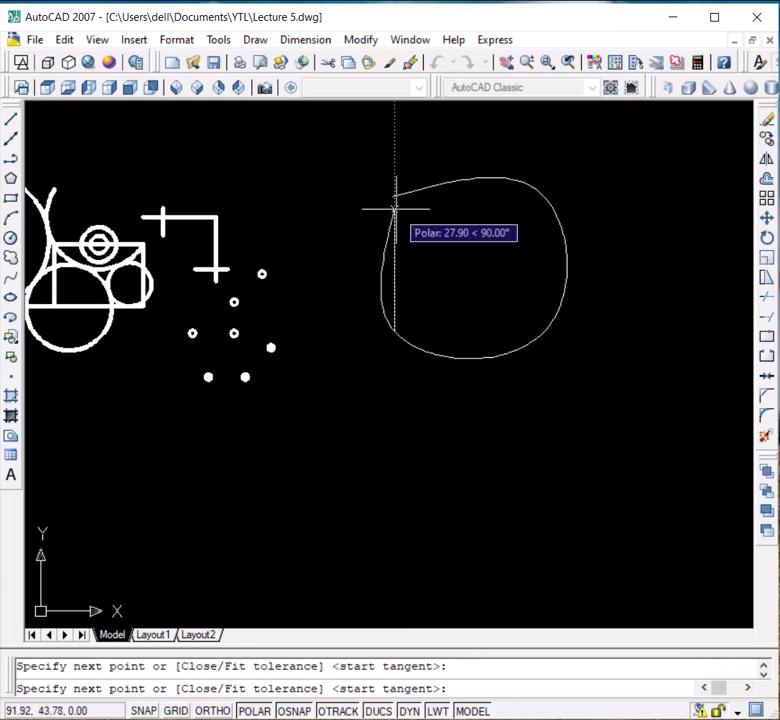
{"action": "left_click", "coordinate": [395, 209]}
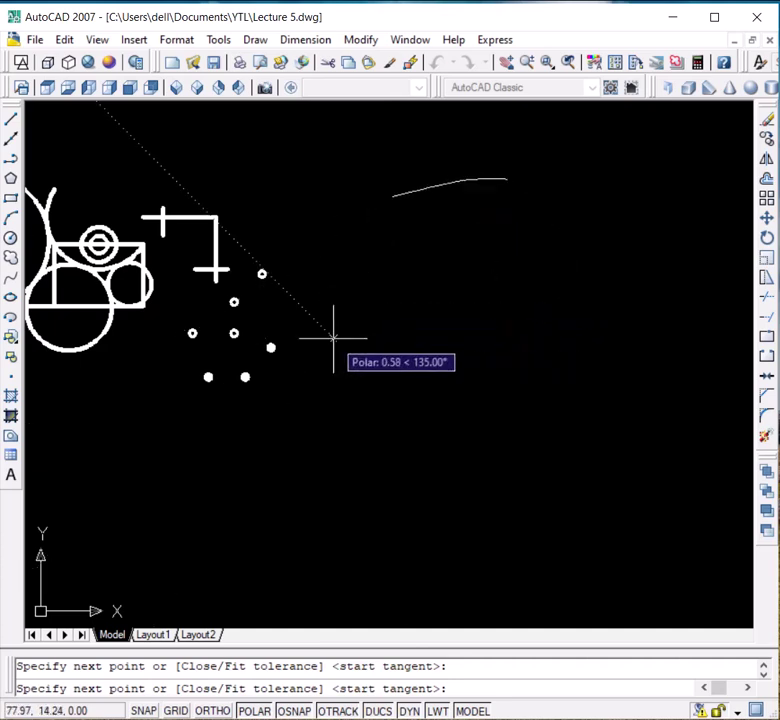
{"action": "left_click", "coordinate": [305, 226]}
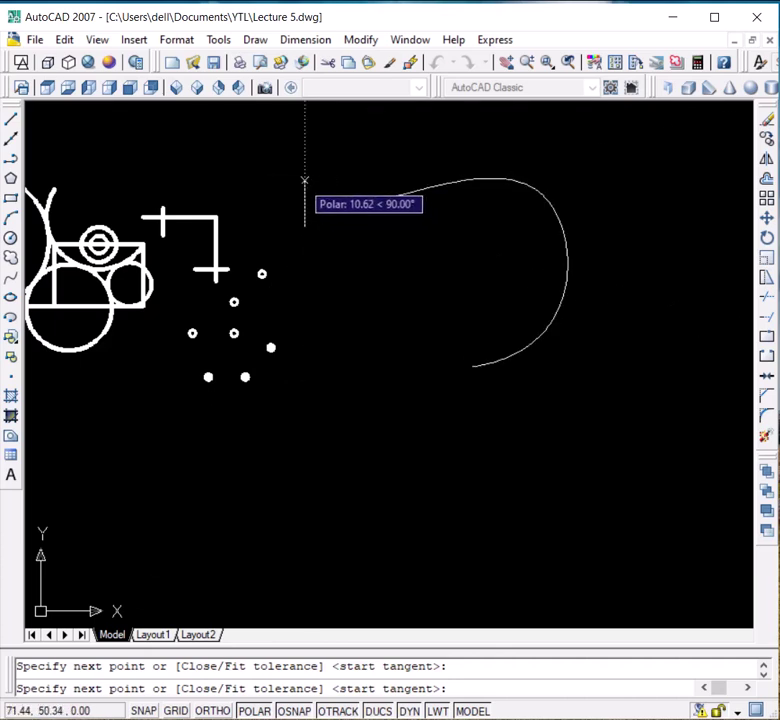
{"action": "type", "text": "c"}
{"action": "key", "text": "Return"}
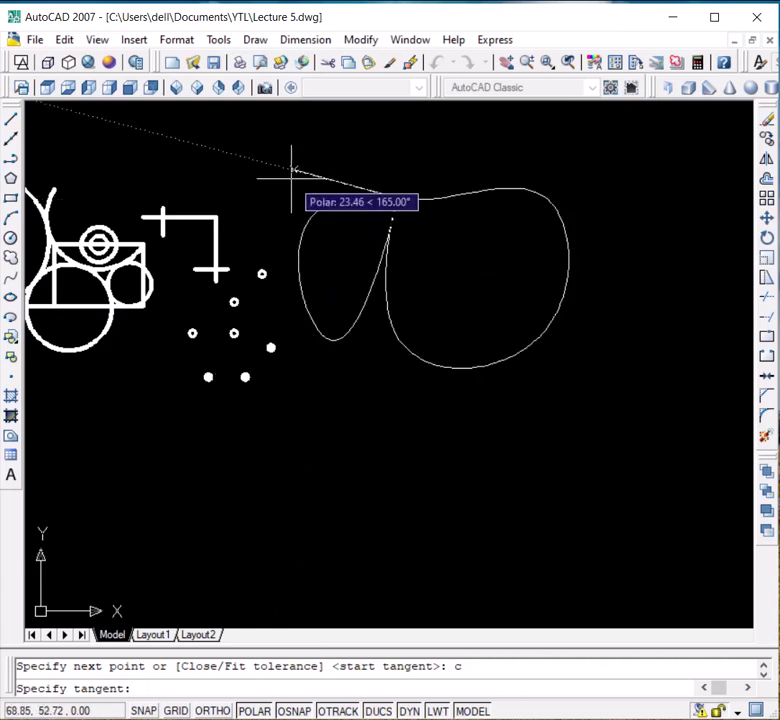
{"action": "left_click", "coordinate": [292, 172]}
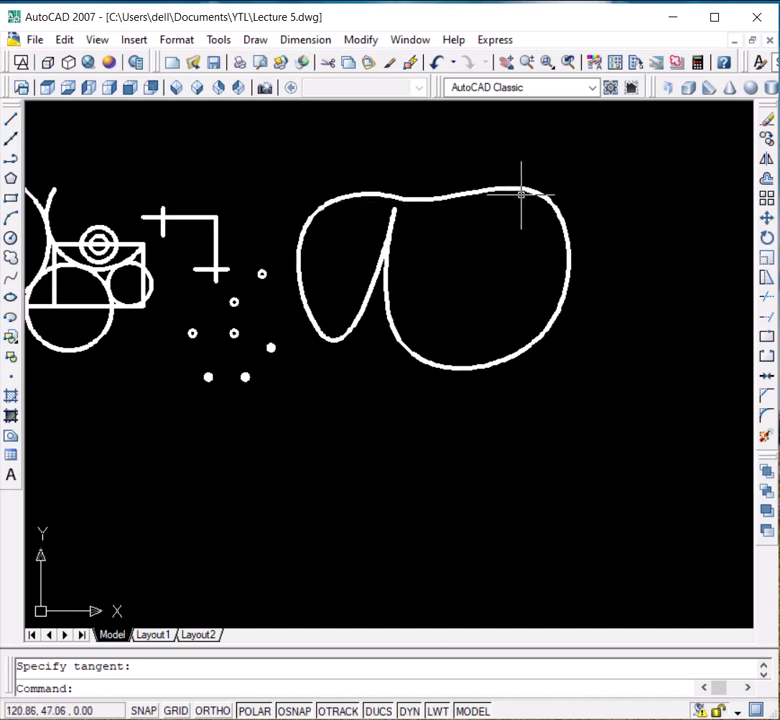
Delete the closed spline.
{"action": "left_click", "coordinate": [395, 272]}
{"action": "left_click", "coordinate": [371, 237]}
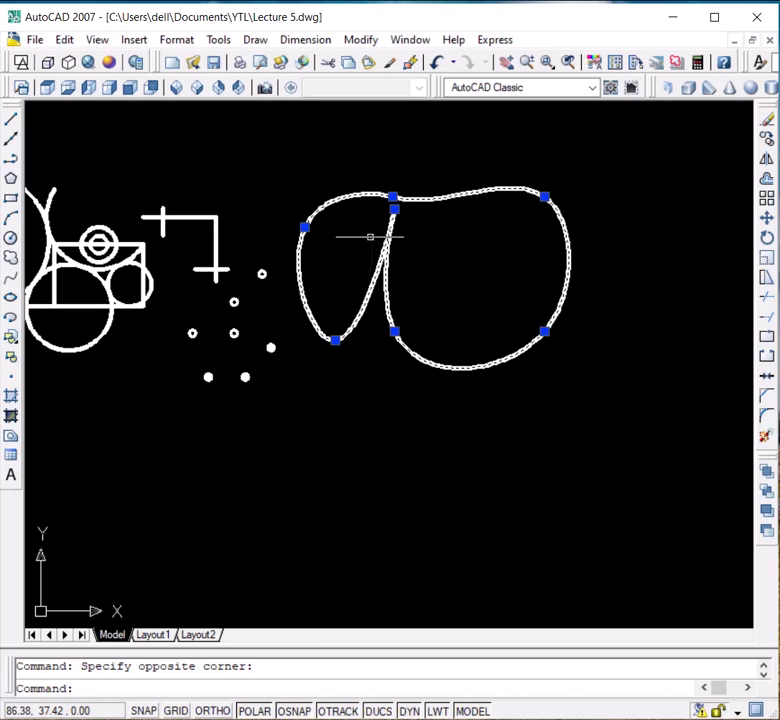
{"action": "key", "text": "Delete"}
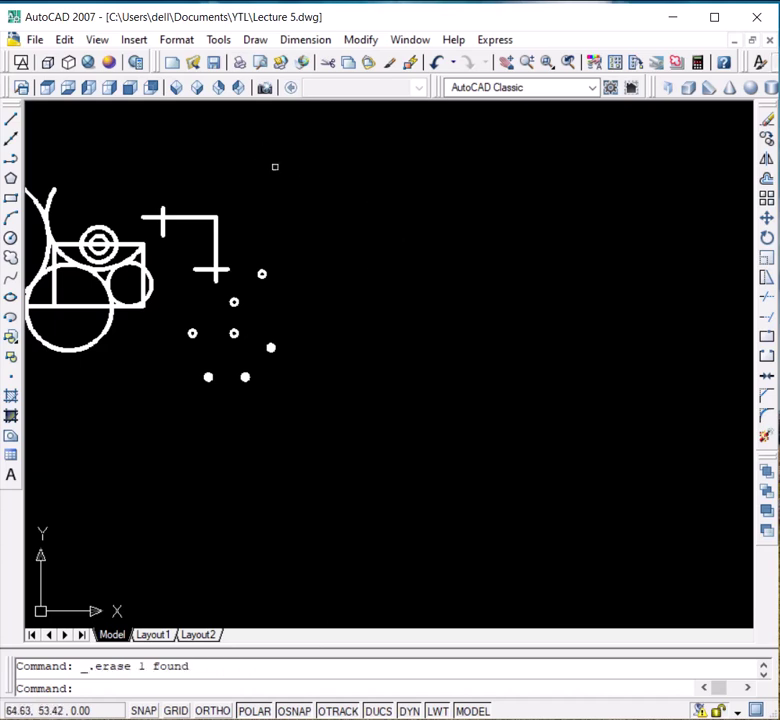
Draw an open S-shaped spline through six points in the empty area beyond the donuts, picking its start and end tangent directions.
{"action": "left_click", "coordinate": [255, 40]}
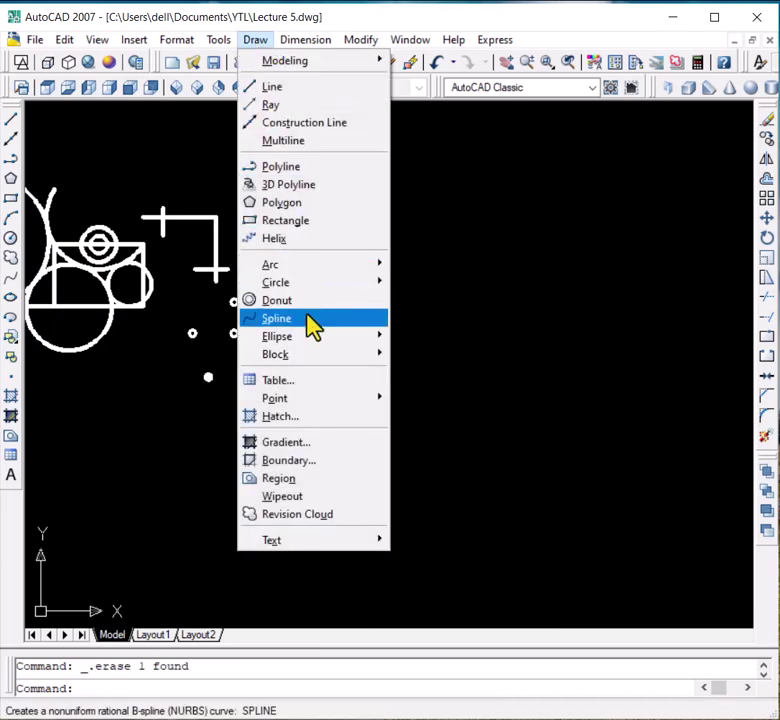
{"action": "left_click", "coordinate": [307, 319]}
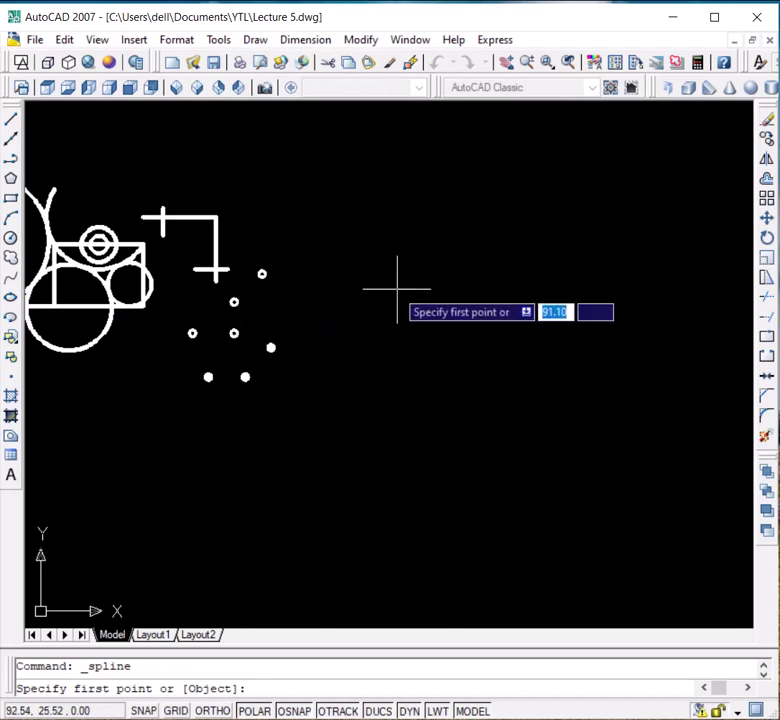
{"action": "left_click", "coordinate": [408, 198]}
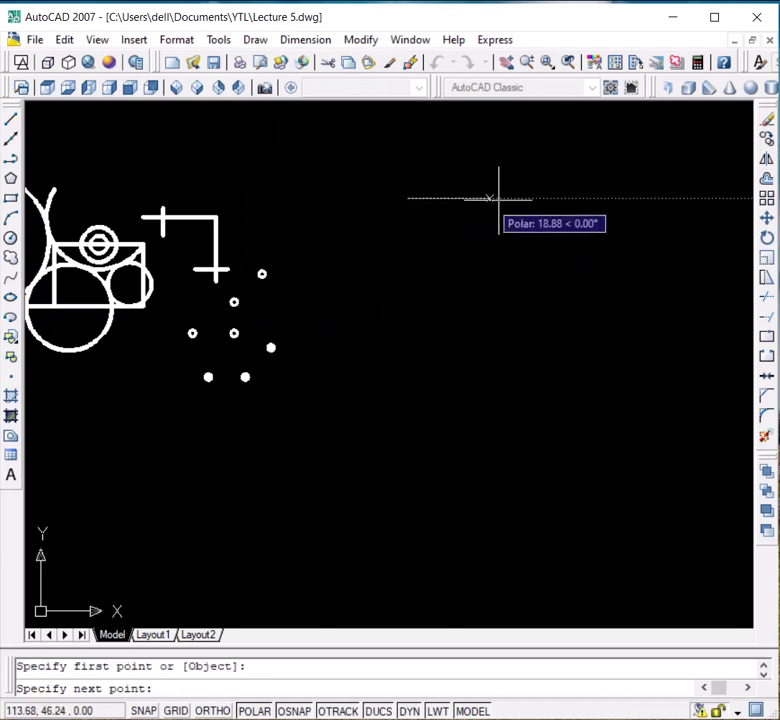
{"action": "left_click", "coordinate": [583, 198]}
{"action": "left_click", "coordinate": [584, 392]}
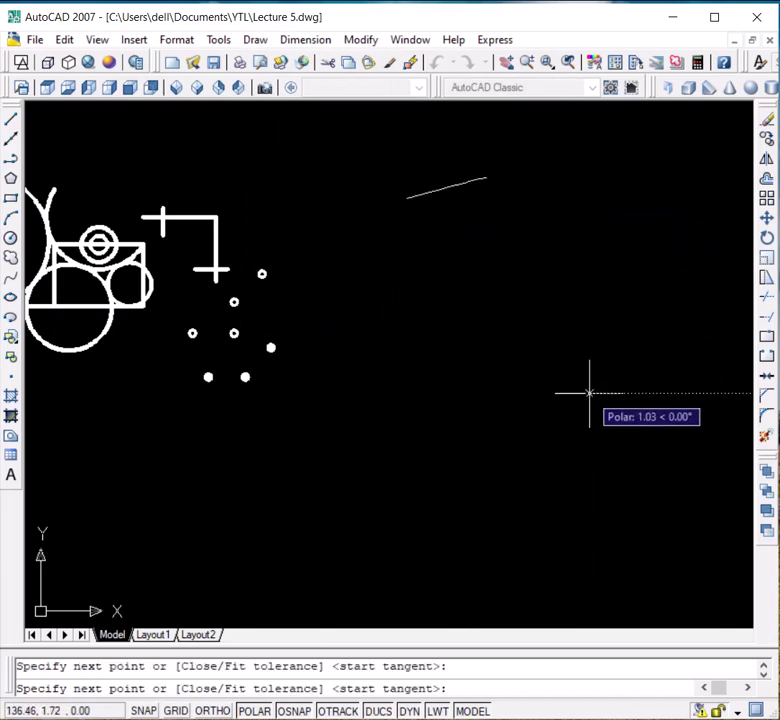
{"action": "left_click", "coordinate": [420, 392]}
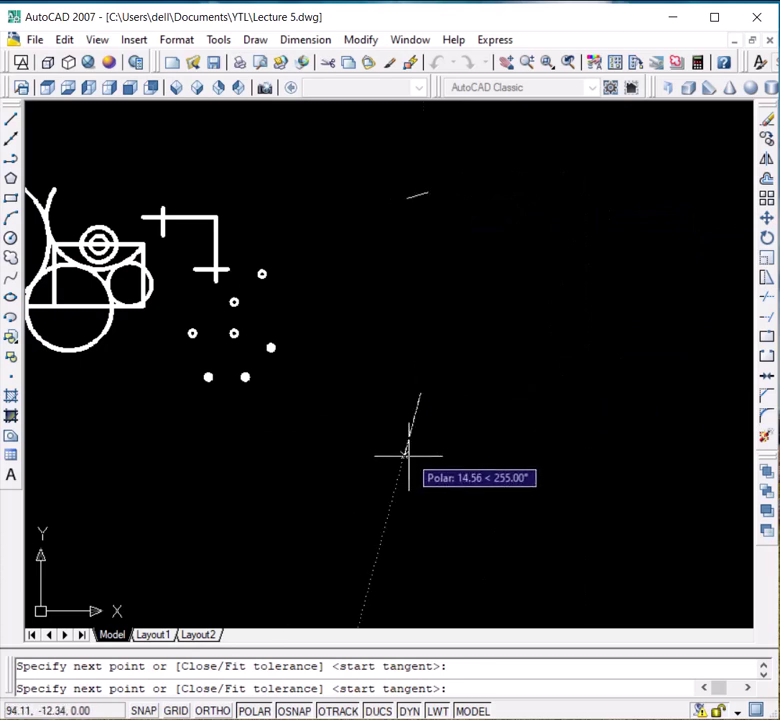
{"action": "left_click", "coordinate": [284, 552]}
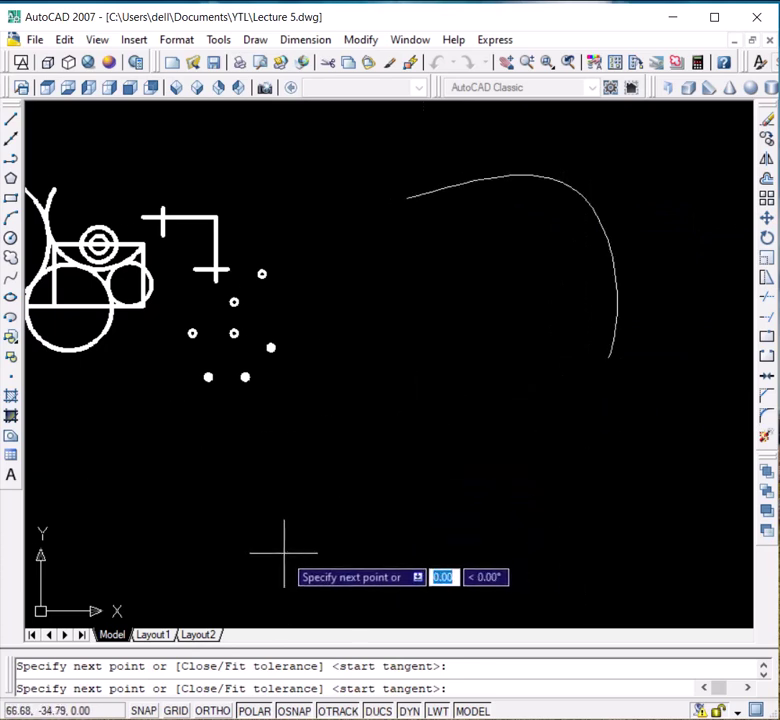
{"action": "left_click", "coordinate": [486, 522]}
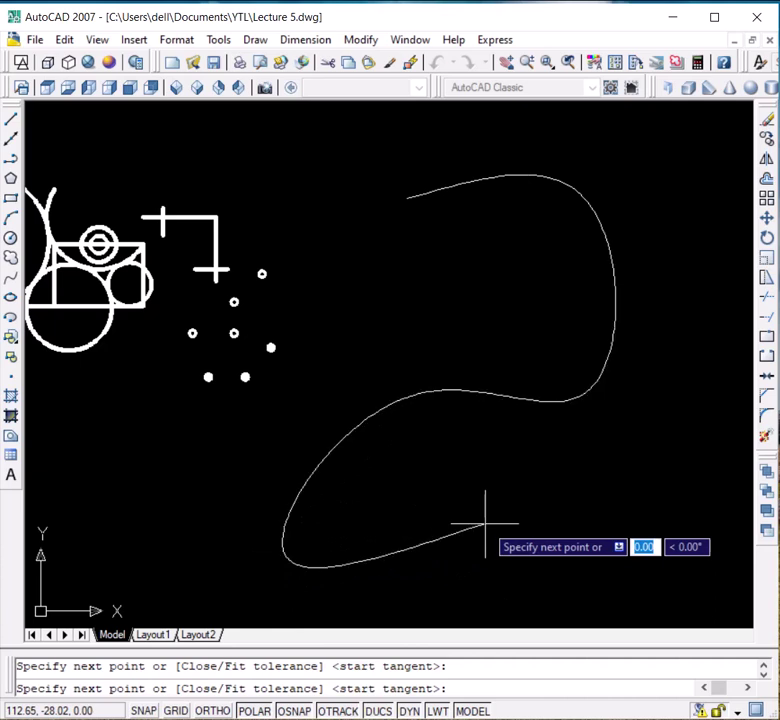
{"action": "key", "text": "Return"}
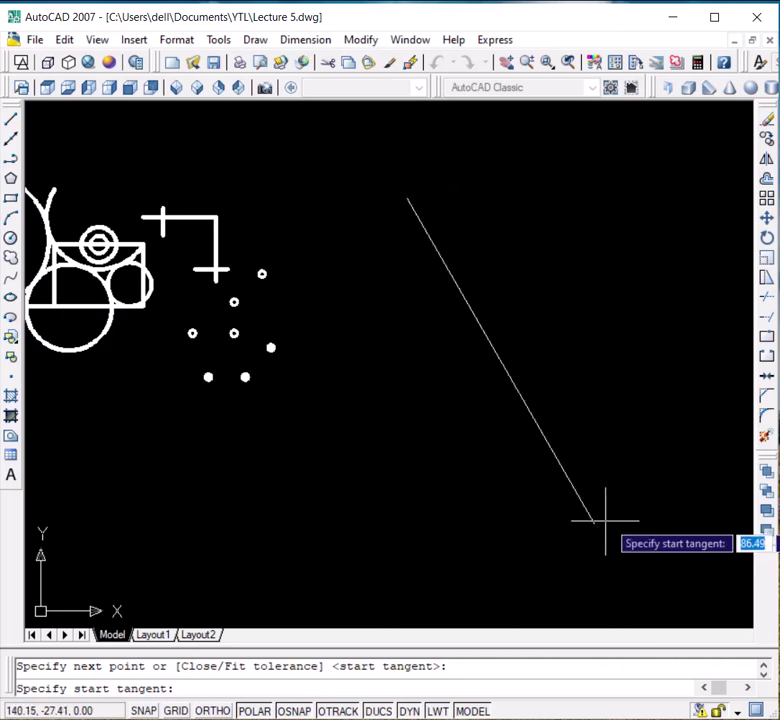
{"action": "left_click", "coordinate": [656, 539]}
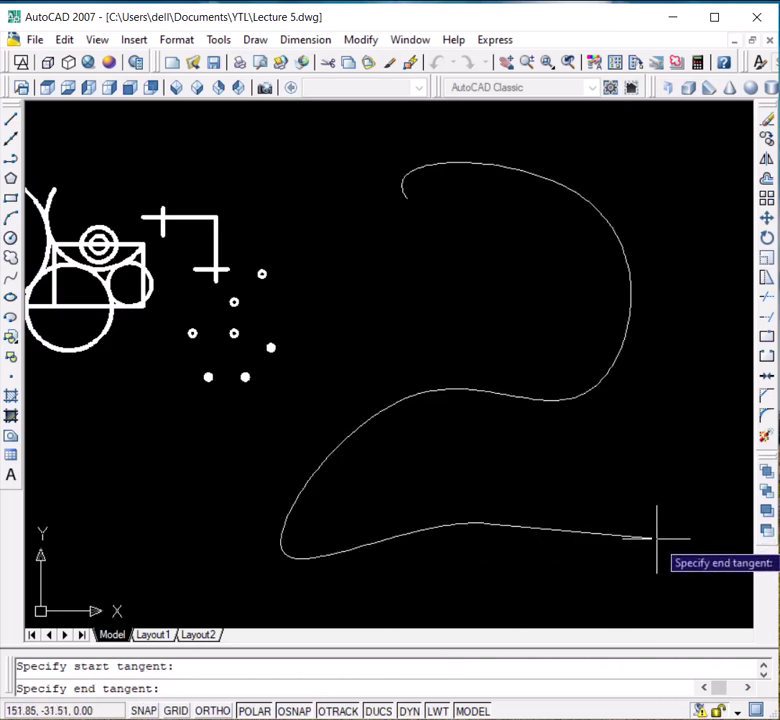
{"action": "left_click", "coordinate": [698, 498]}
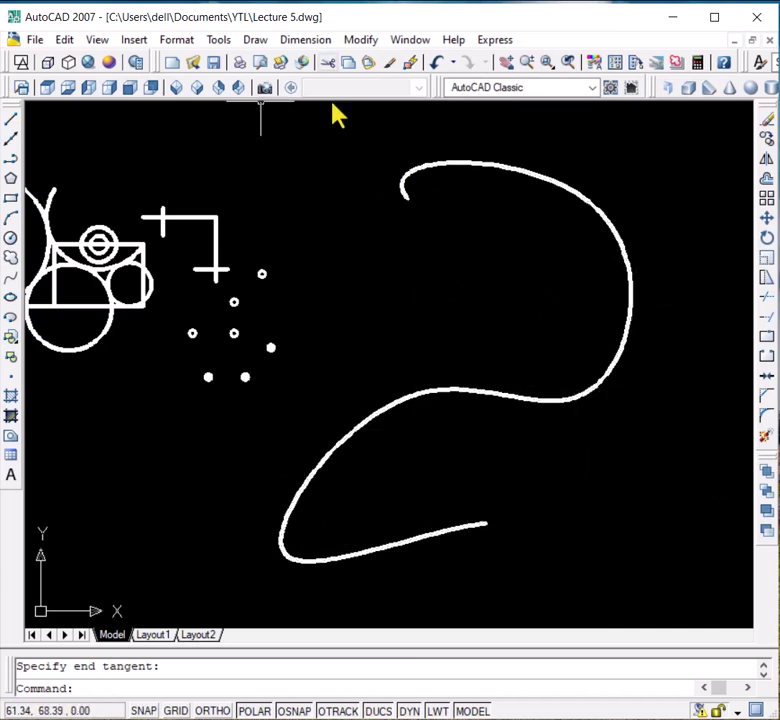
Draw an ellipse by its center inside the spline's upper curve, with a horizontal half-axis of 80 and an other-axis distance of 50.
{"action": "left_click", "coordinate": [258, 40]}
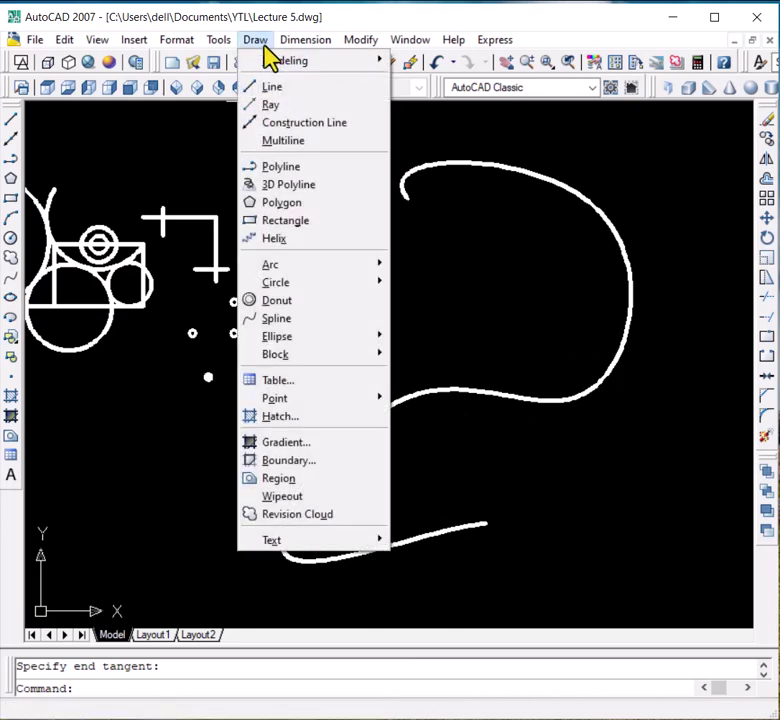
{"action": "mouse_move", "coordinate": [304, 338]}
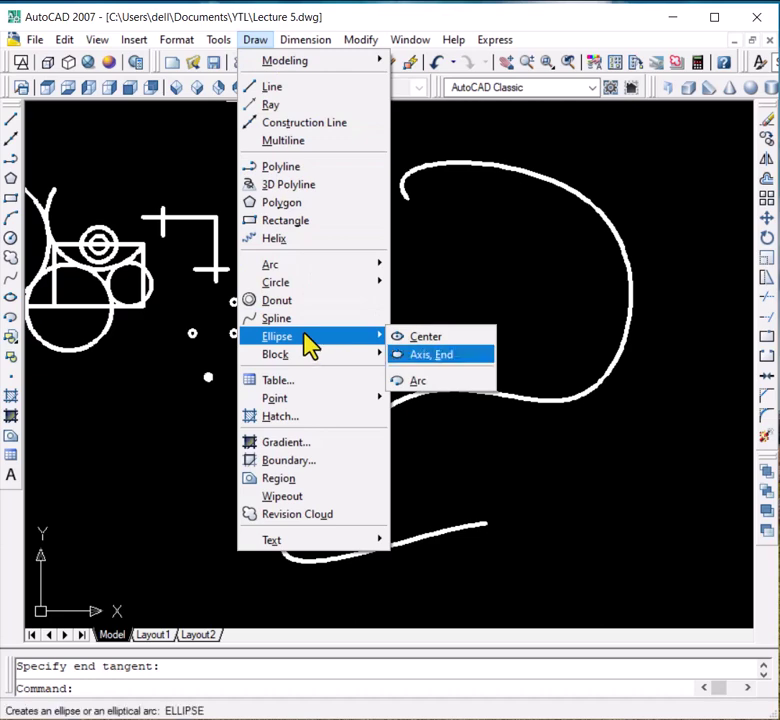
{"action": "left_click", "coordinate": [433, 338]}
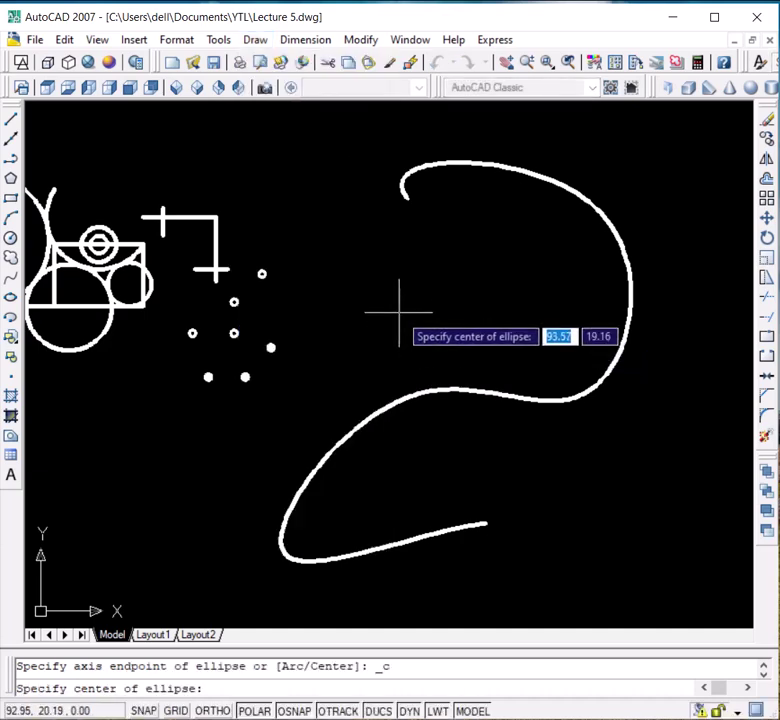
{"action": "scroll", "coordinate": [397, 286], "scroll_direction": "down", "scroll_amount": 1}
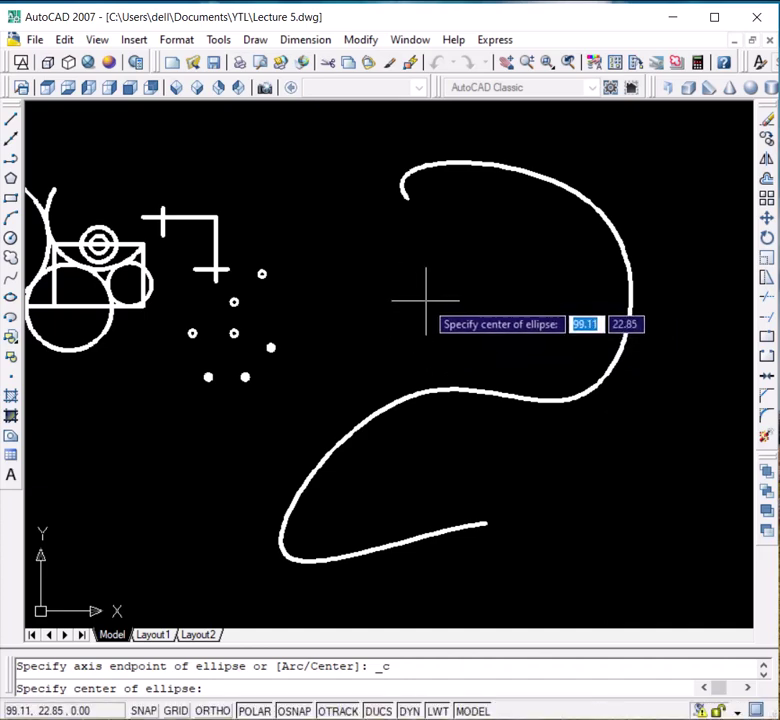
{"action": "scroll", "coordinate": [569, 470], "scroll_direction": "down", "scroll_amount": 1}
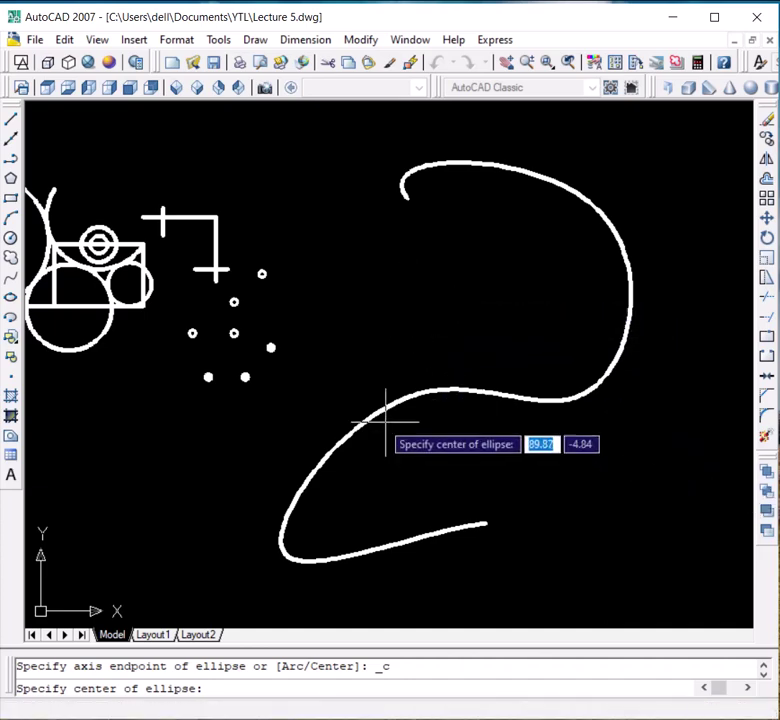
{"action": "left_click", "coordinate": [418, 310]}
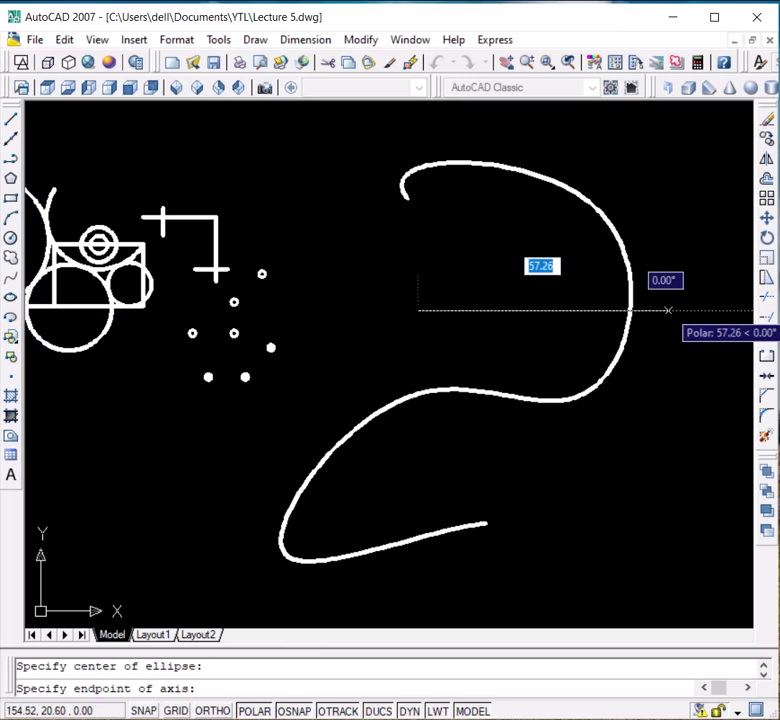
{"action": "type", "text": "8"}
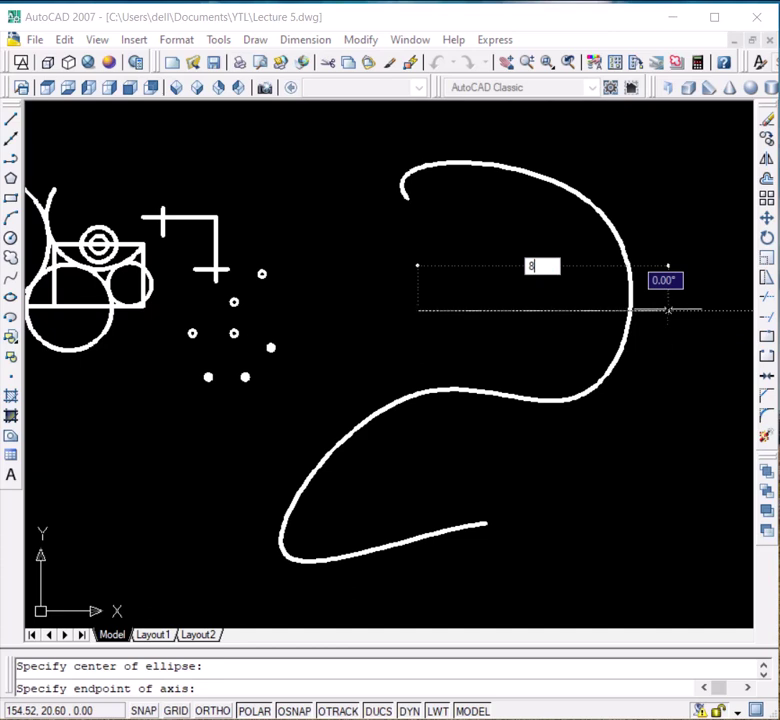
{"action": "type", "text": "0"}
{"action": "key", "text": "Return"}
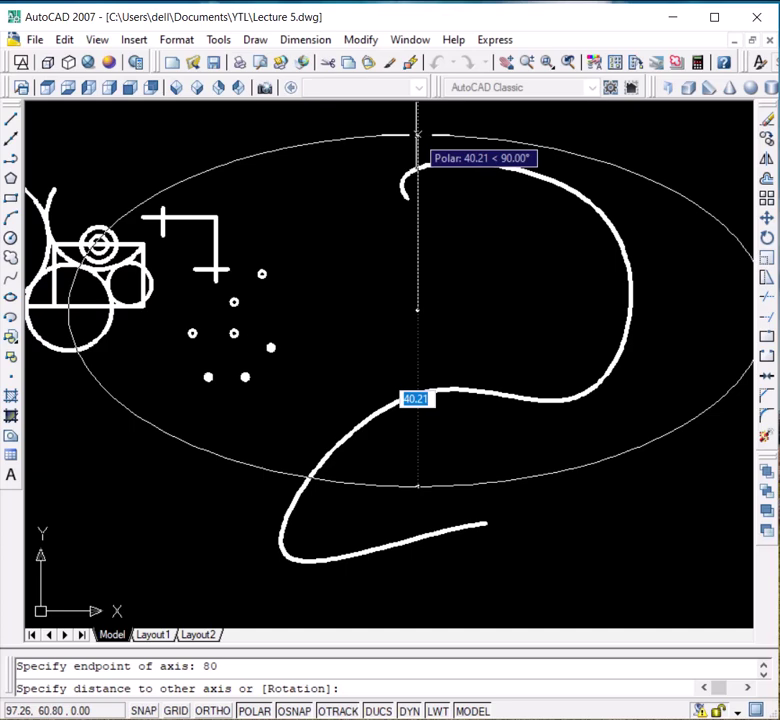
{"action": "type", "text": "50"}
{"action": "key", "text": "Return"}
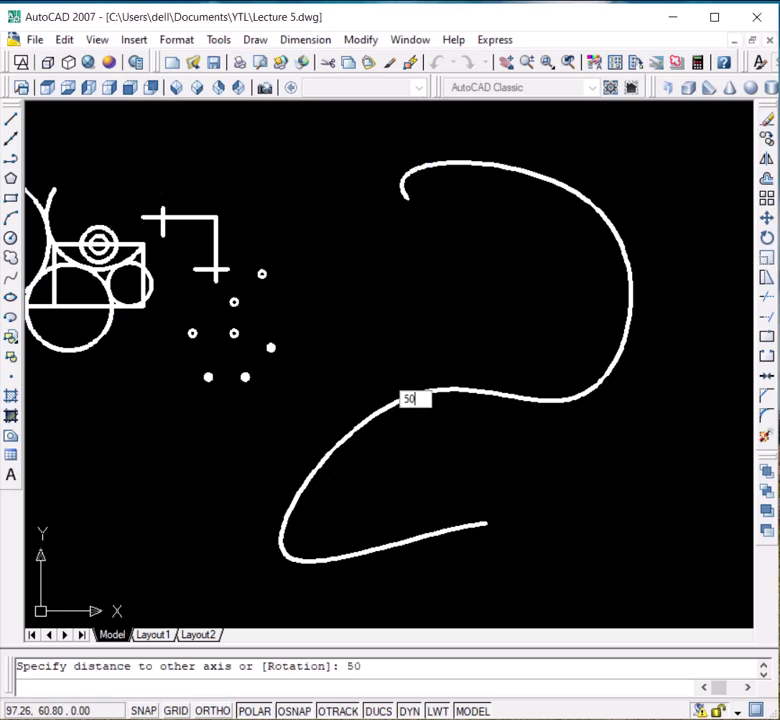
Delete the open spline, together with the donuts, rectangle and small circles inside or overlapping the ellipse.
{"action": "scroll", "coordinate": [382, 263], "scroll_direction": "down", "scroll_amount": 2}
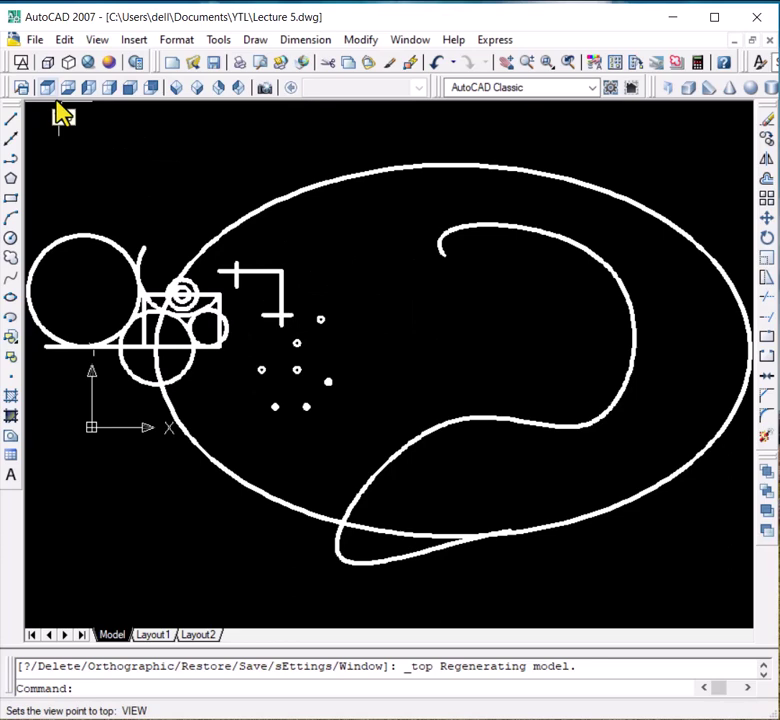
{"action": "scroll", "coordinate": [306, 258], "scroll_direction": "up", "scroll_amount": 1}
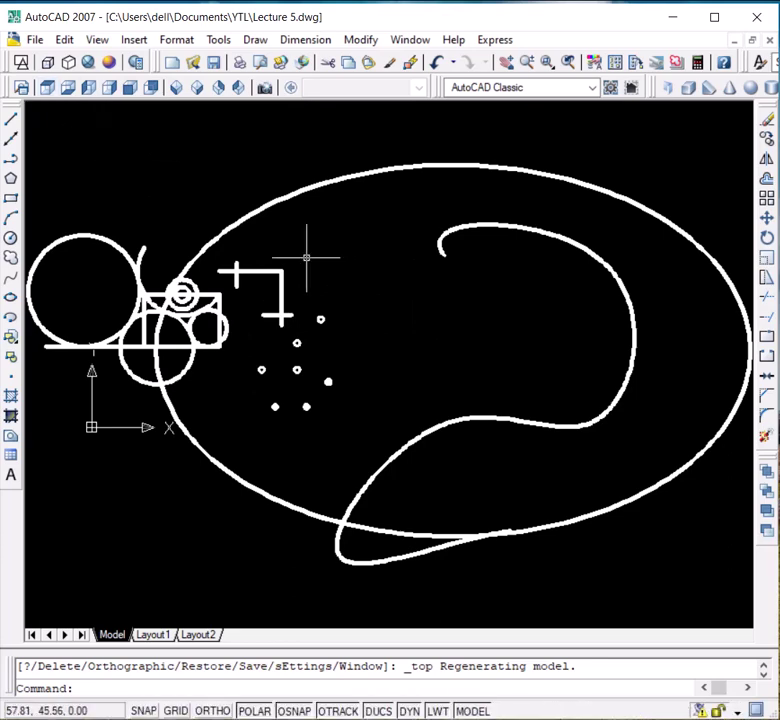
{"action": "scroll", "coordinate": [406, 315], "scroll_direction": "down", "scroll_amount": 7}
{"action": "scroll", "coordinate": [407, 317], "scroll_direction": "up", "scroll_amount": 5}
{"action": "scroll", "coordinate": [406, 315], "scroll_direction": "up", "scroll_amount": 3}
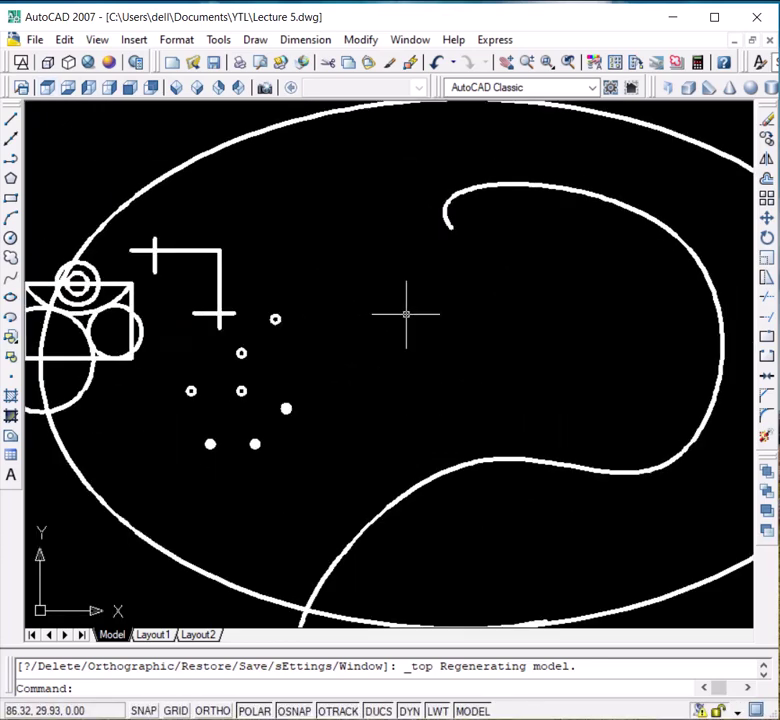
{"action": "scroll", "coordinate": [406, 314], "scroll_direction": "down", "scroll_amount": 6}
{"action": "scroll", "coordinate": [421, 265], "scroll_direction": "up", "scroll_amount": 1}
{"action": "scroll", "coordinate": [421, 265], "scroll_direction": "up", "scroll_amount": 3}
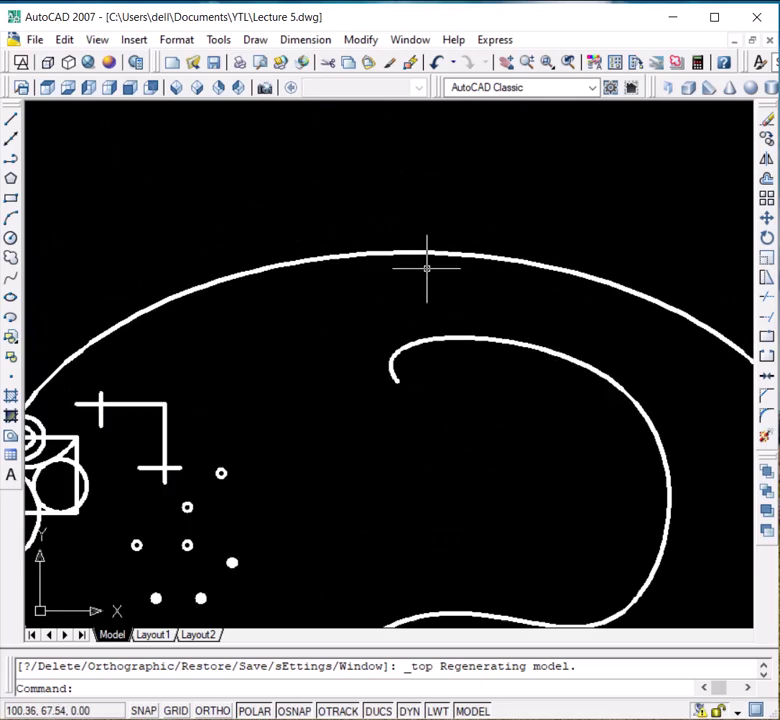
{"action": "scroll", "coordinate": [425, 268], "scroll_direction": "down", "scroll_amount": 3}
{"action": "scroll", "coordinate": [439, 393], "scroll_direction": "up", "scroll_amount": 1}
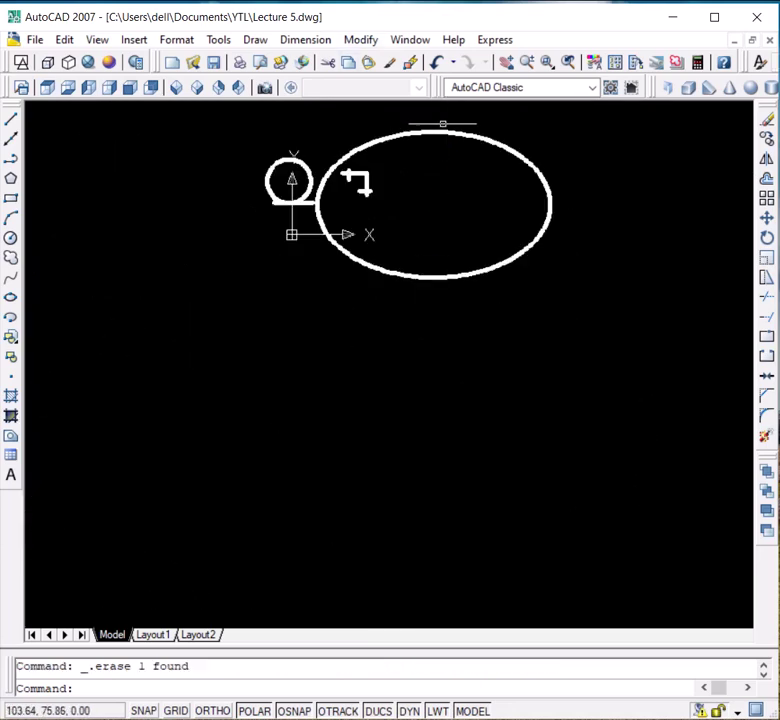
Draw an Axis, End ellipse below the first, aligned with its left quadrant, with a 160 horizontal axis and other-axis distance of 50.
{"action": "left_click", "coordinate": [255, 42]}
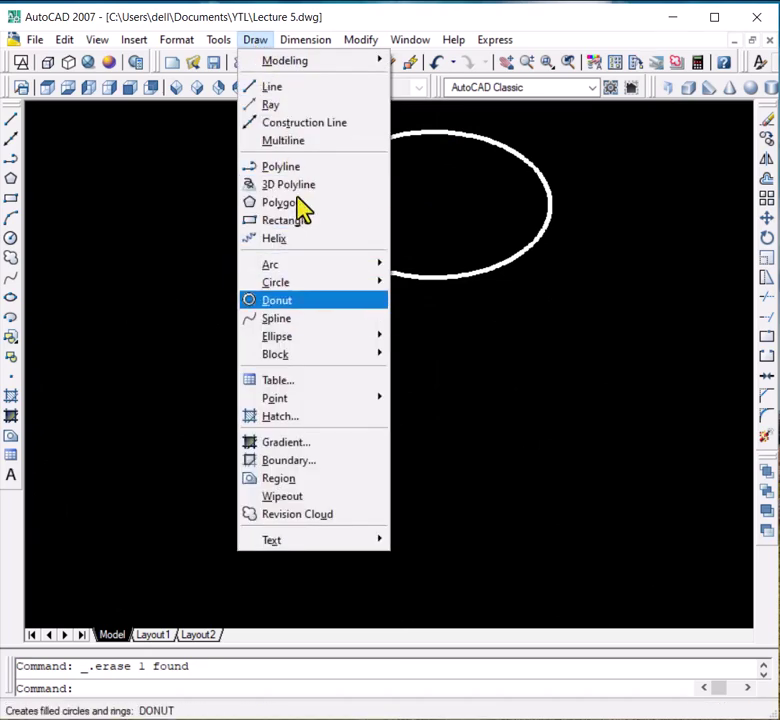
{"action": "mouse_move", "coordinate": [337, 346]}
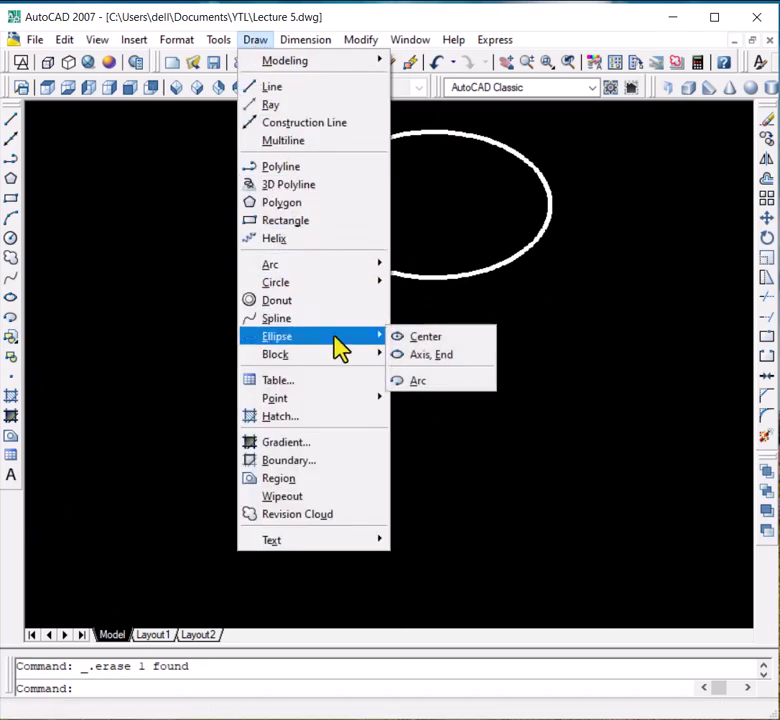
{"action": "left_click", "coordinate": [425, 356]}
{"action": "scroll", "coordinate": [296, 192], "scroll_direction": "up", "scroll_amount": 8}
{"action": "scroll", "coordinate": [293, 181], "scroll_direction": "down", "scroll_amount": 4}
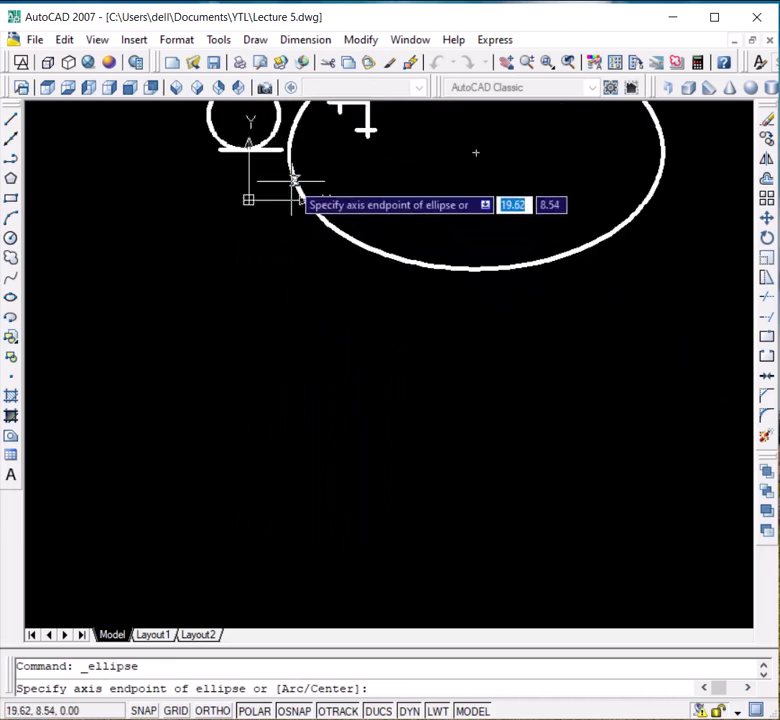
{"action": "scroll", "coordinate": [294, 180], "scroll_direction": "up", "scroll_amount": 2}
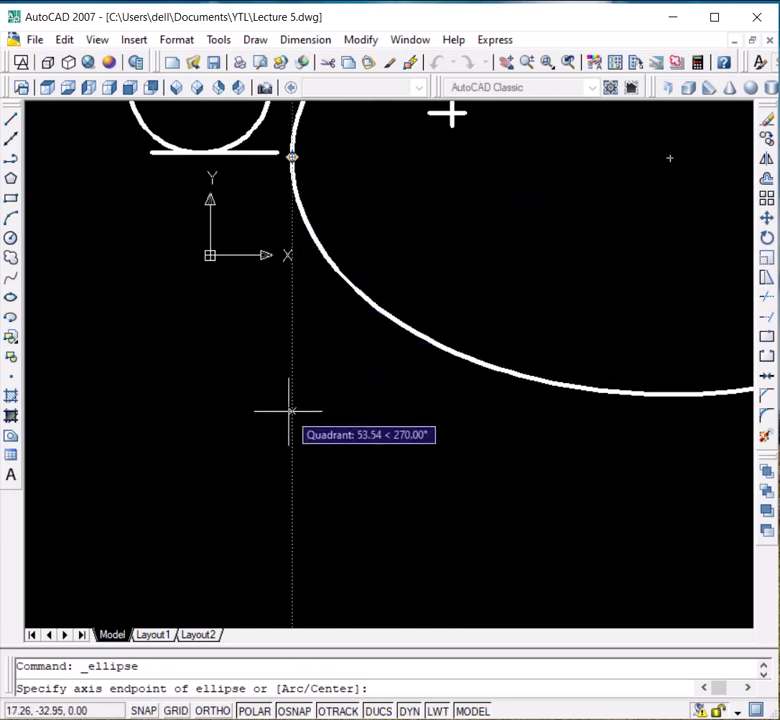
{"action": "scroll", "coordinate": [289, 411], "scroll_direction": "down", "scroll_amount": 3}
{"action": "scroll", "coordinate": [296, 432], "scroll_direction": "down", "scroll_amount": 2}
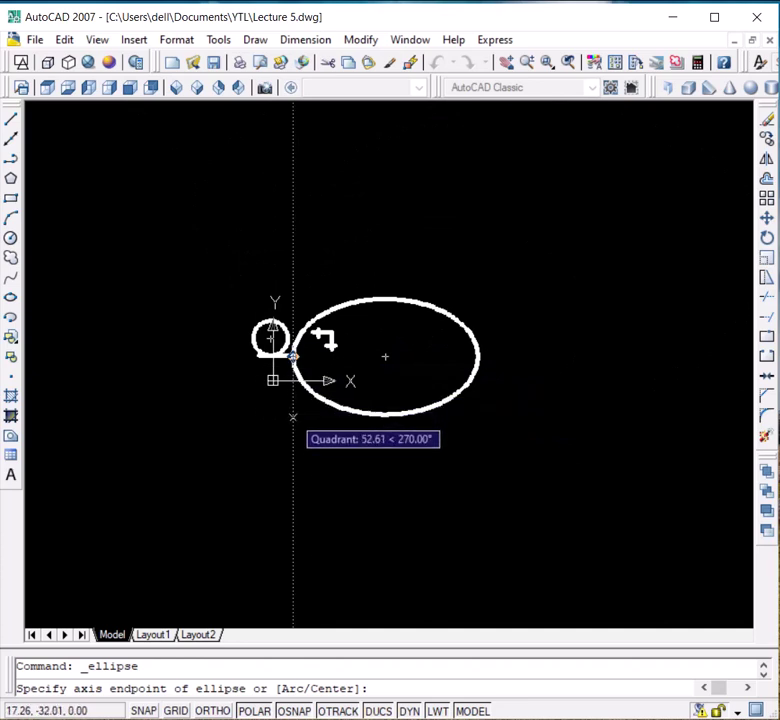
{"action": "left_click", "coordinate": [291, 507]}
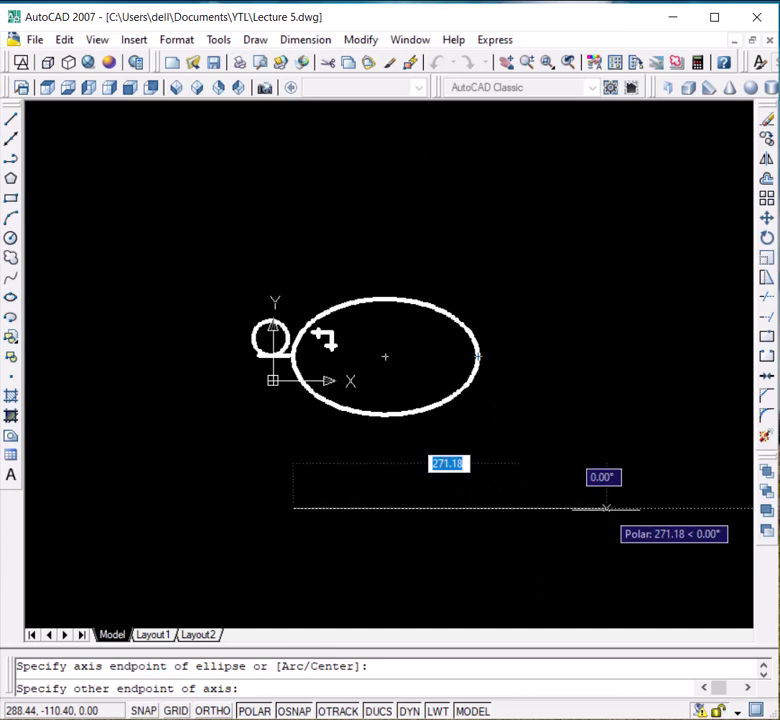
{"action": "type", "text": "16"}
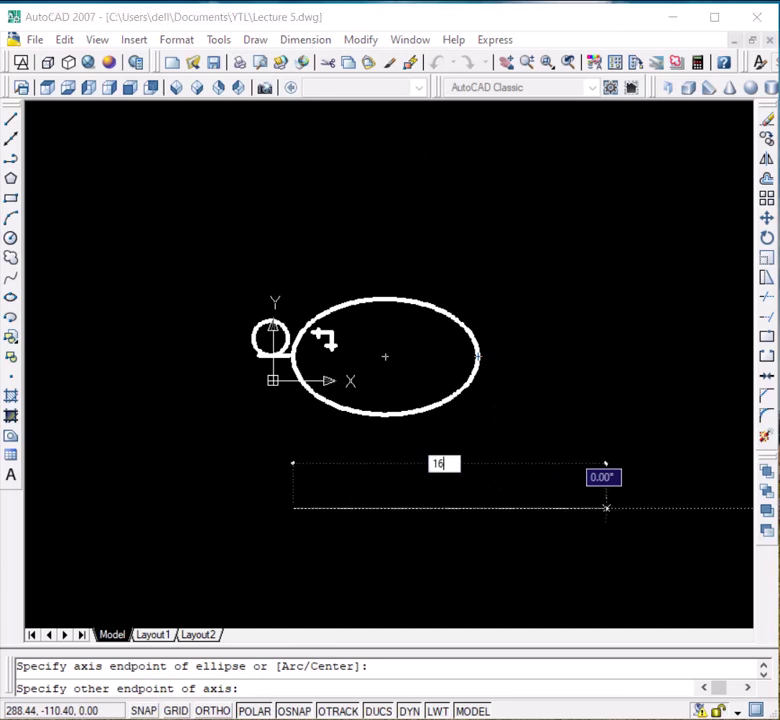
{"action": "type", "text": "0"}
{"action": "key", "text": "Return"}
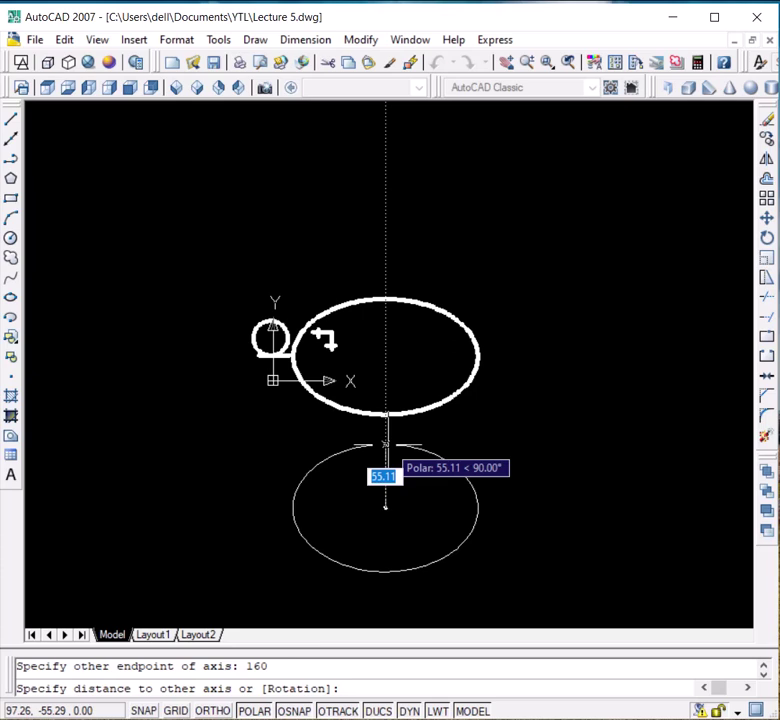
{"action": "type", "text": "50"}
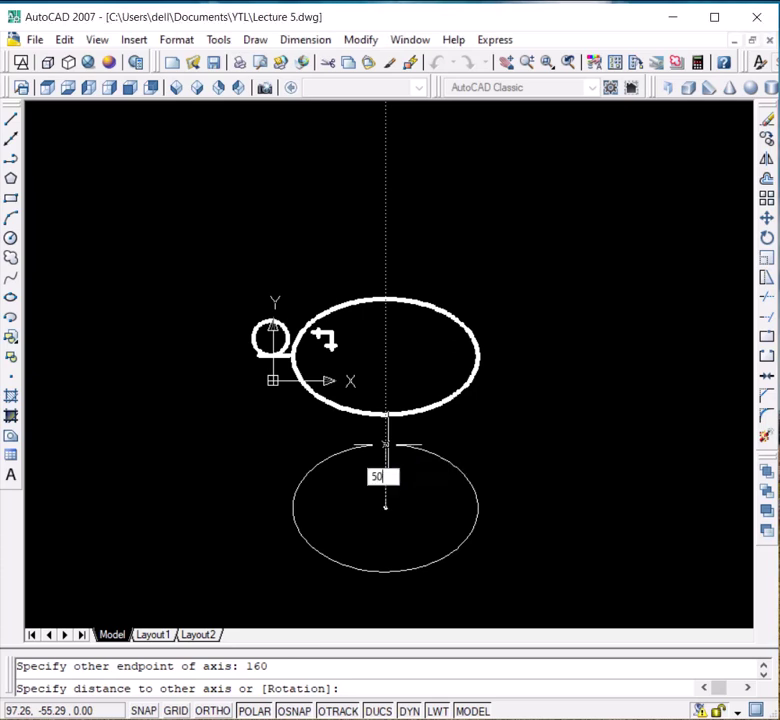
{"action": "key", "text": "Return"}
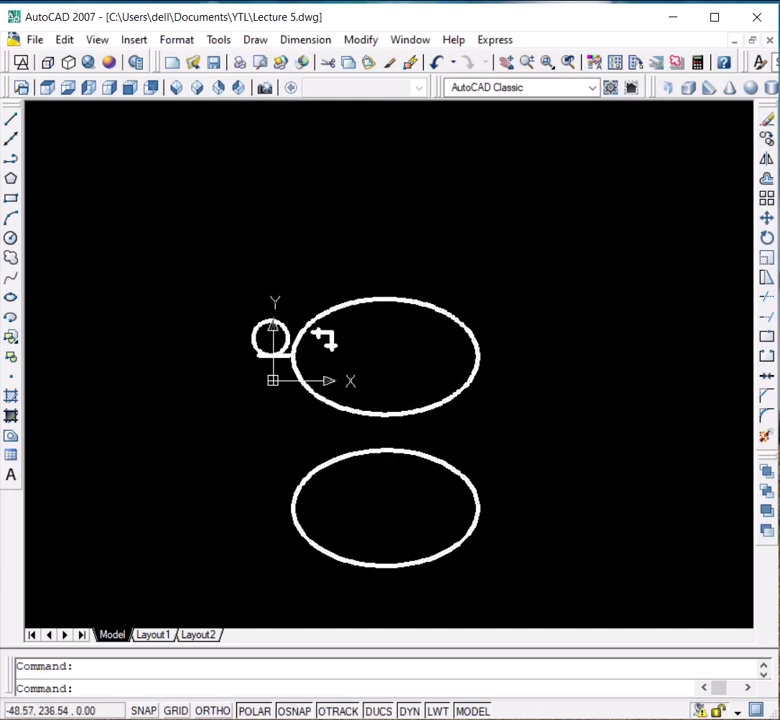
{"action": "left_click", "coordinate": [248, 45]}
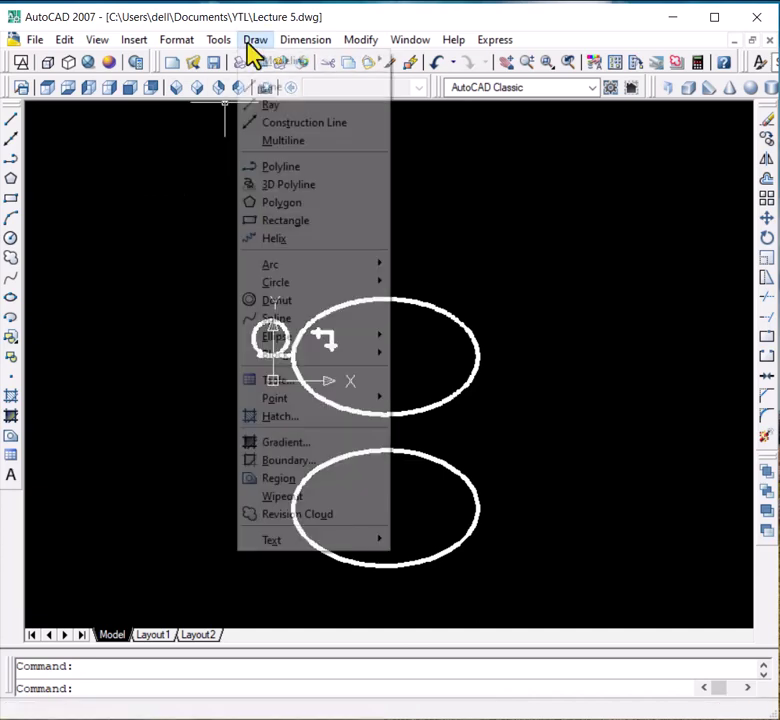
{"action": "left_click", "coordinate": [248, 45]}
{"action": "left_click", "coordinate": [254, 42]}
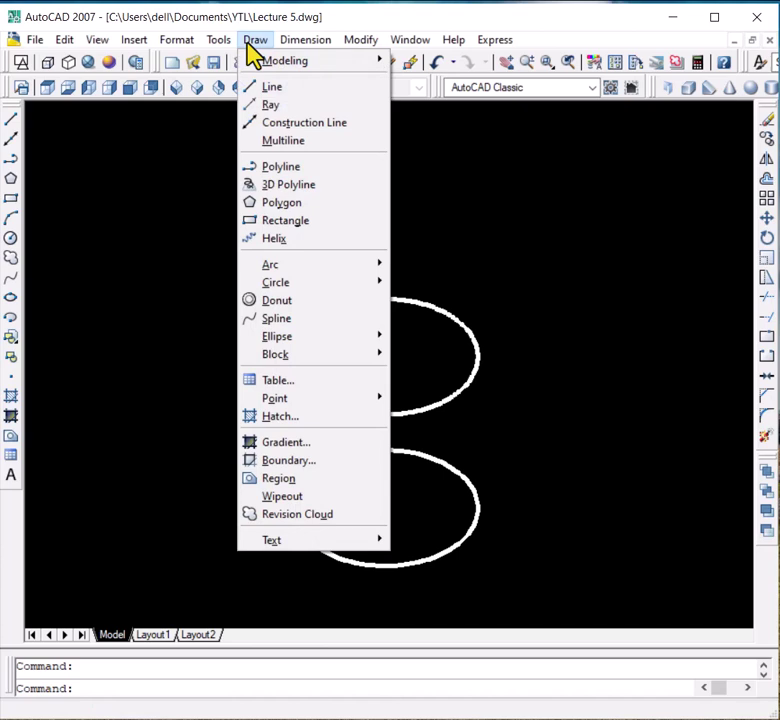
{"action": "left_click", "coordinate": [254, 42]}
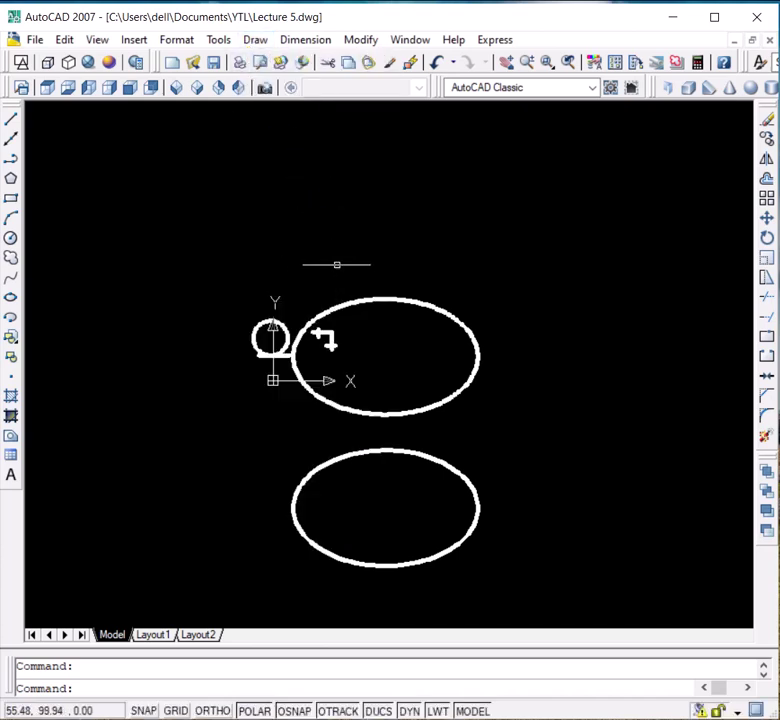